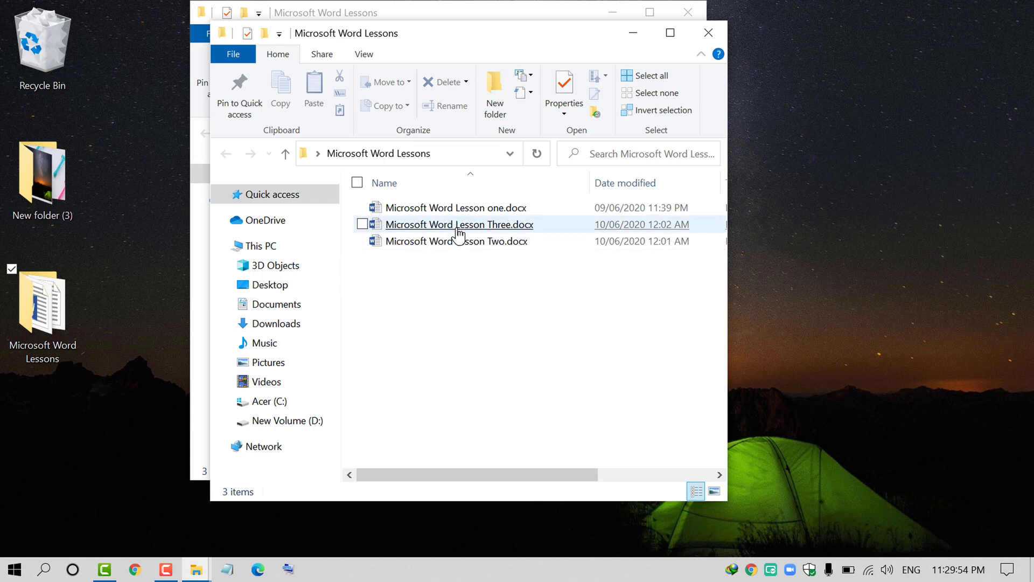
Close both Microsoft Word Lessons folder windows and launch Word 2013.
left_click(709, 32)
left_click(688, 12)
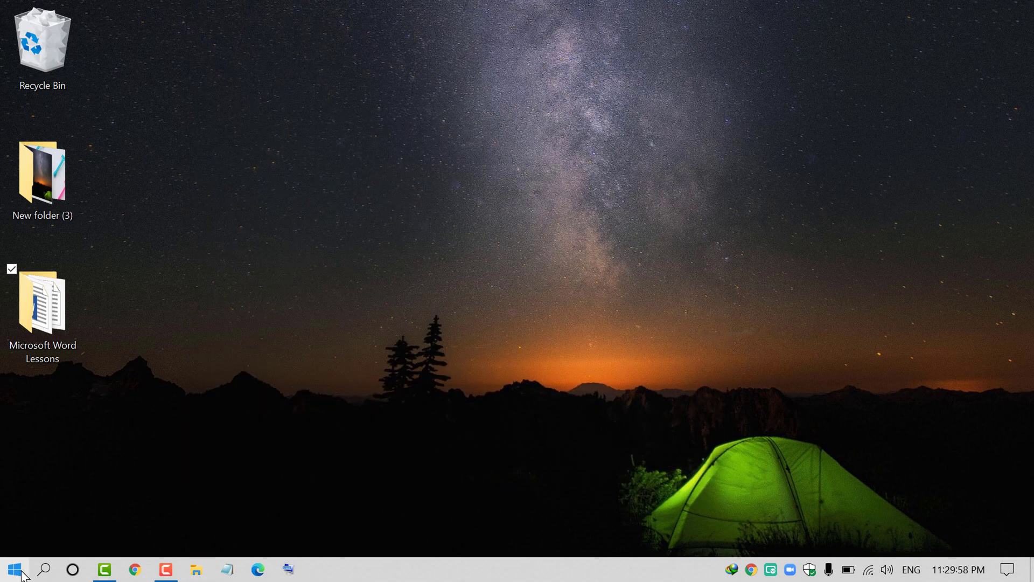
left_click(15, 569)
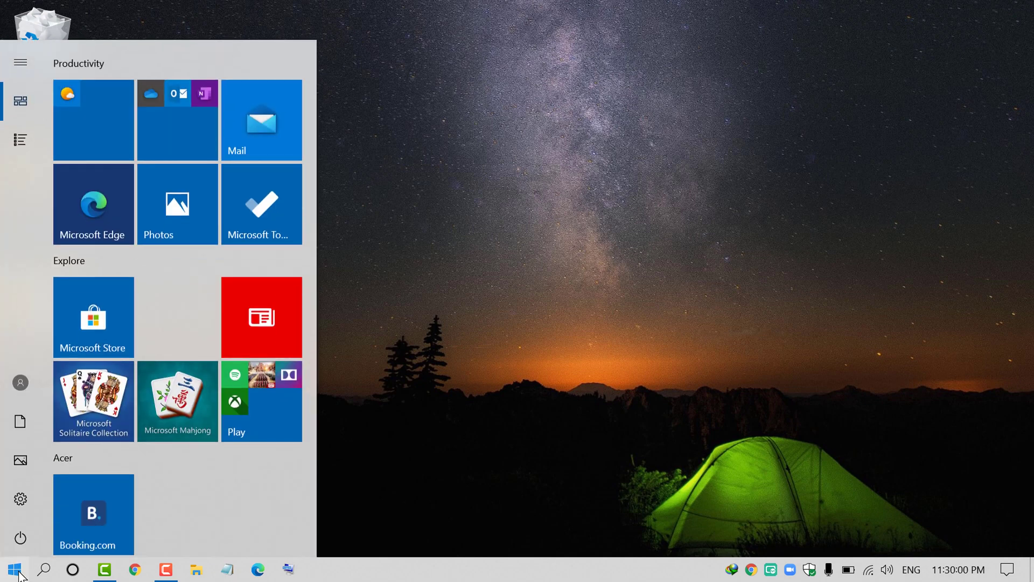
type("i")
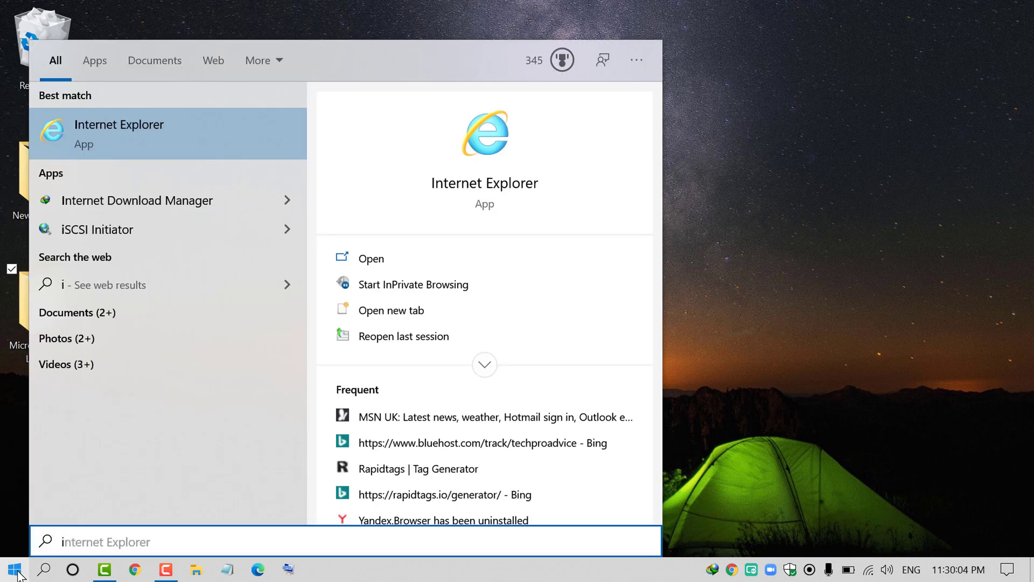
key("BackSpace")
type("mic")
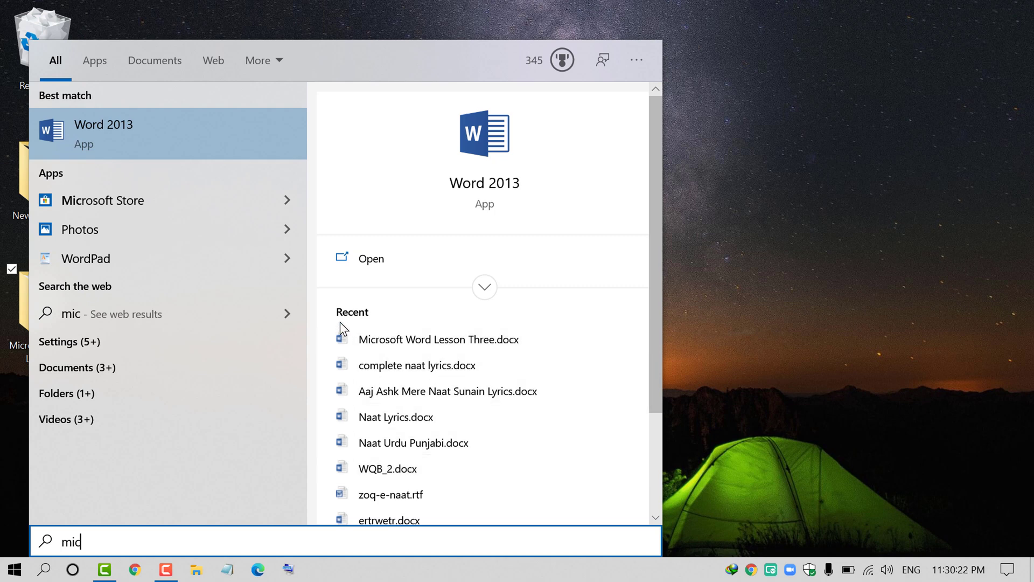
left_click(57, 131)
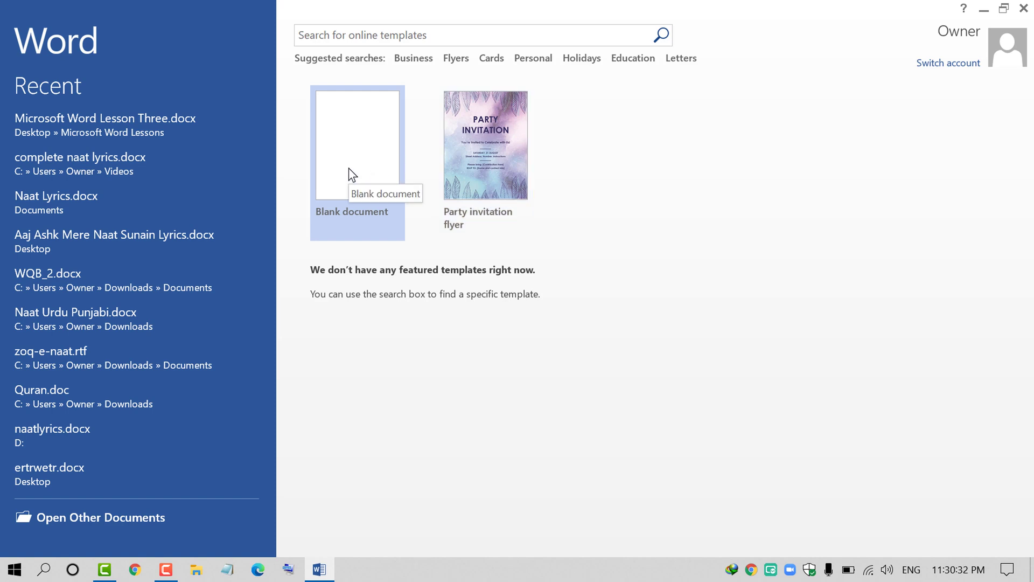
Open Microsoft Word Lesson Three.docx from the Microsoft Word Lessons folder on the Desktop.
left_click(137, 525)
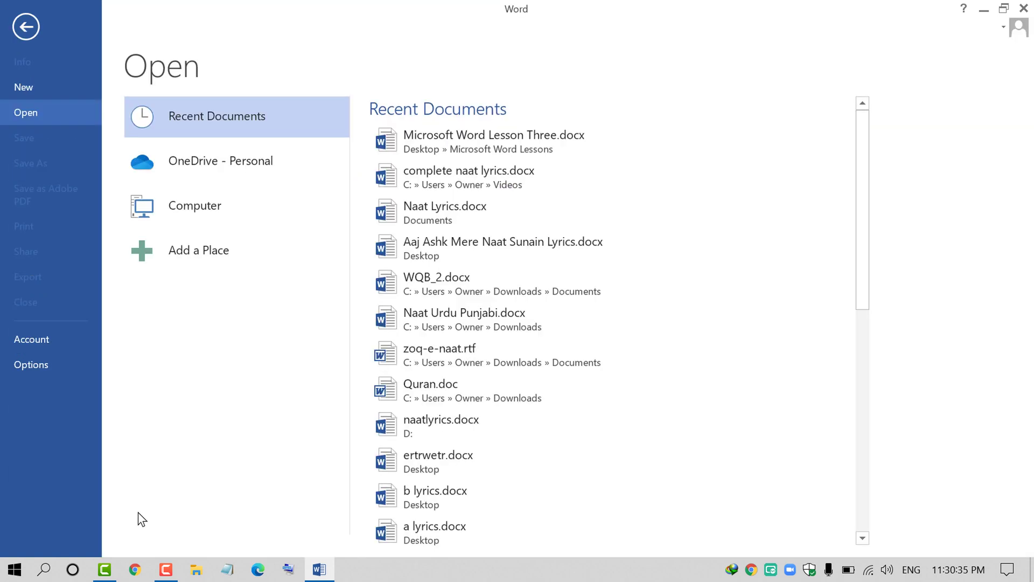
left_click(193, 223)
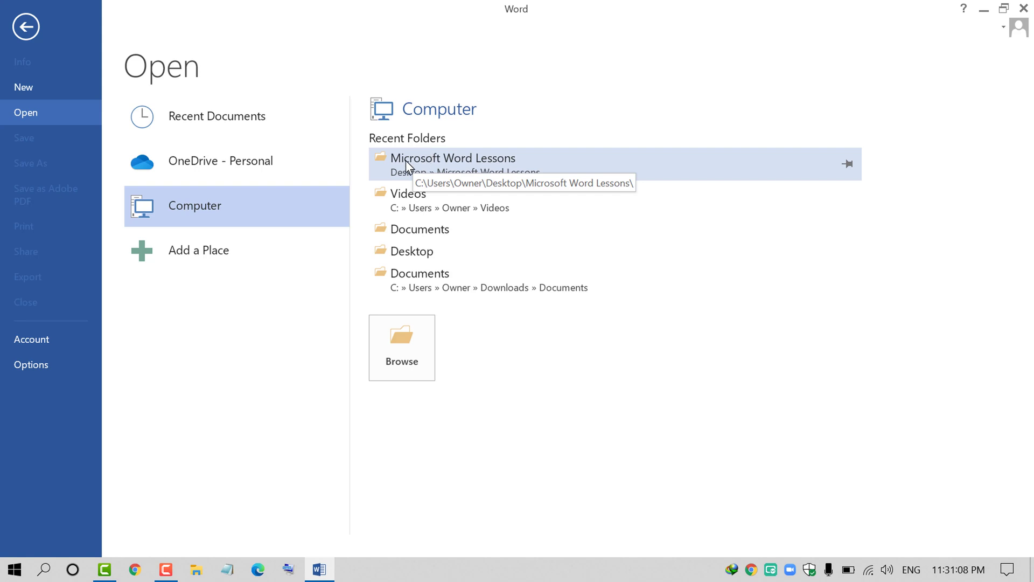
left_click(399, 341)
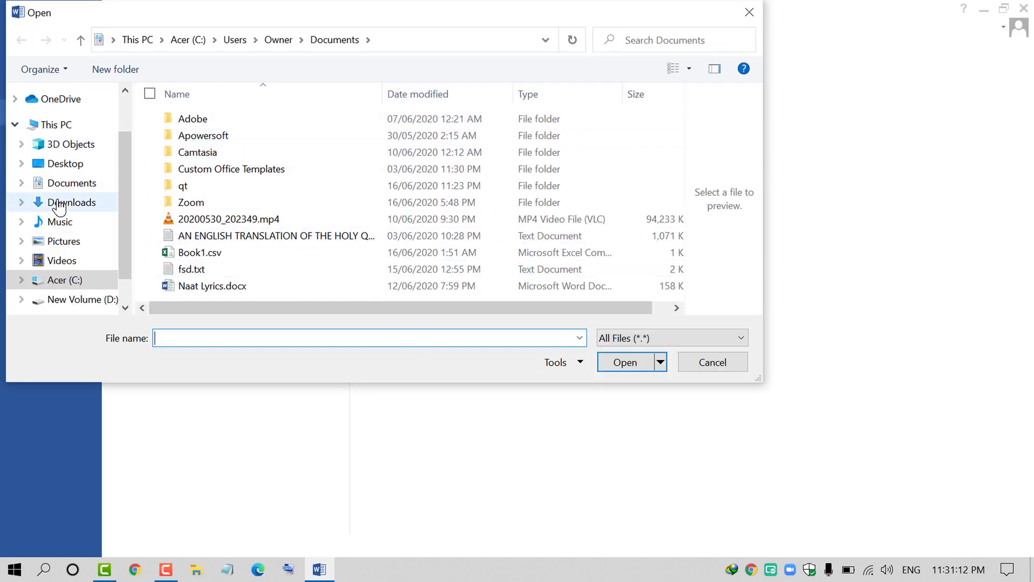
left_click(72, 168)
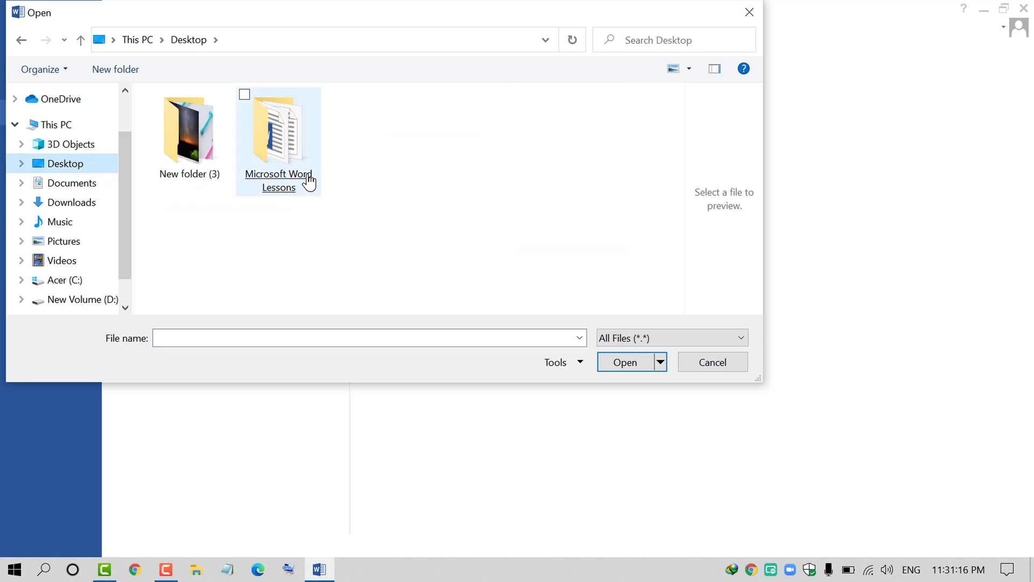
double_click(315, 184)
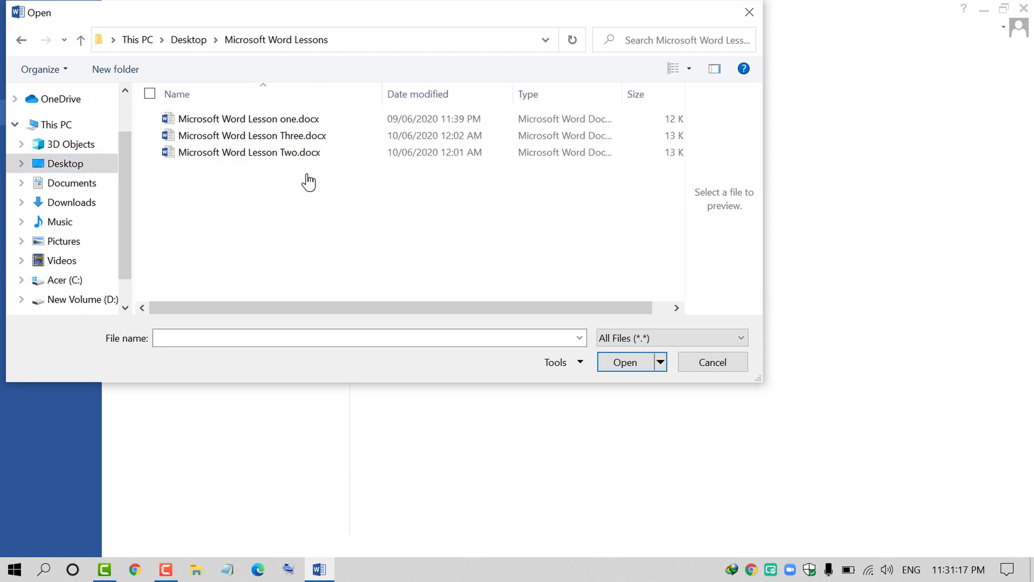
left_click(265, 136)
left_click(625, 363)
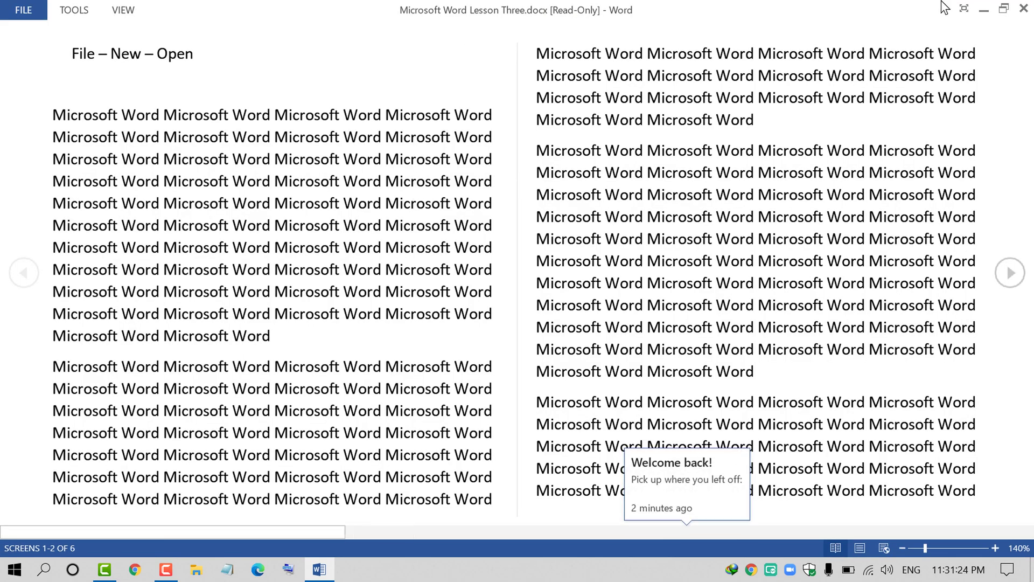
Switch the opened document from reading view to Print Layout view.
left_click(860, 548)
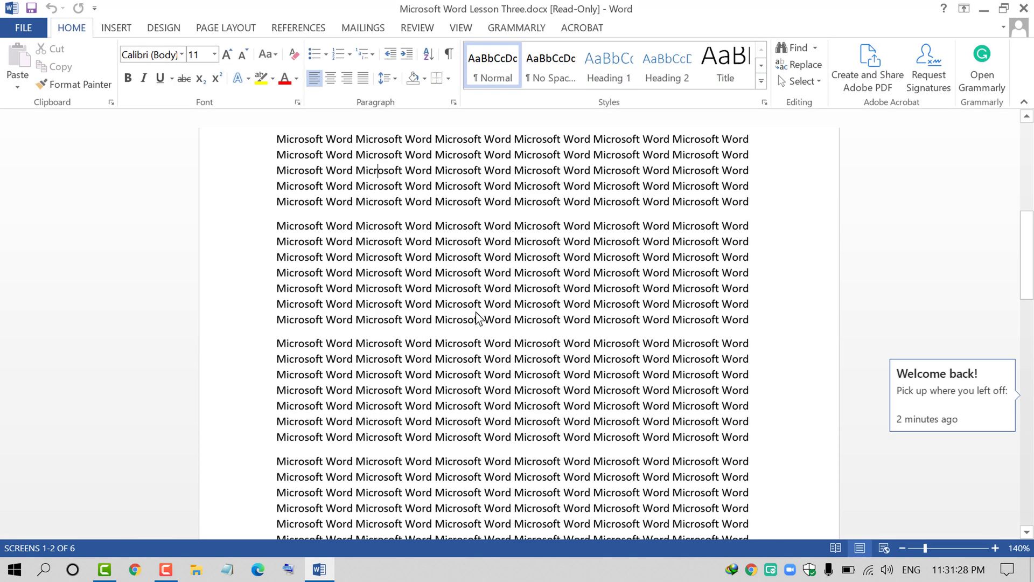
scroll(474, 311, "up", 10)
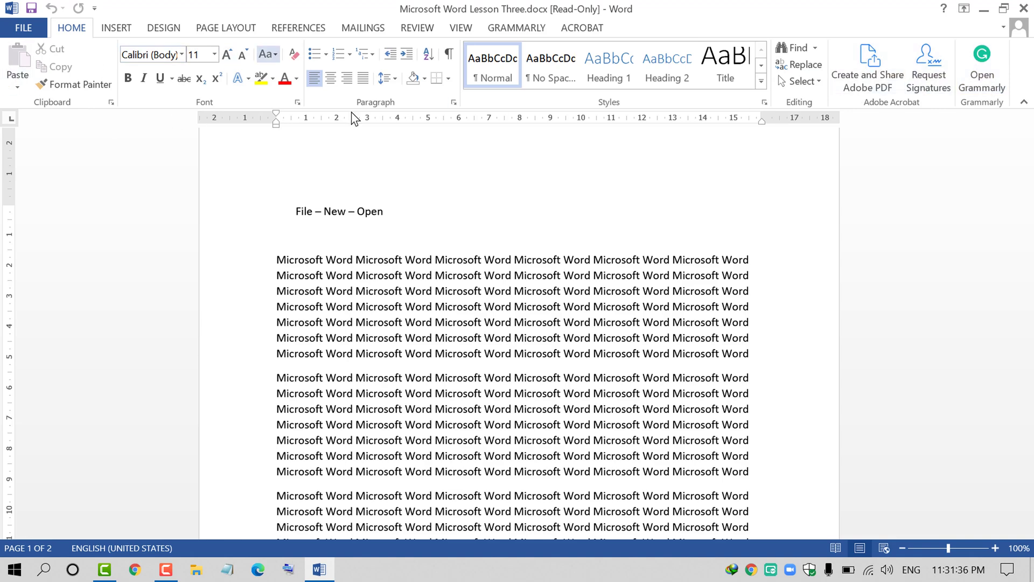
scroll(286, 280, "up", 1)
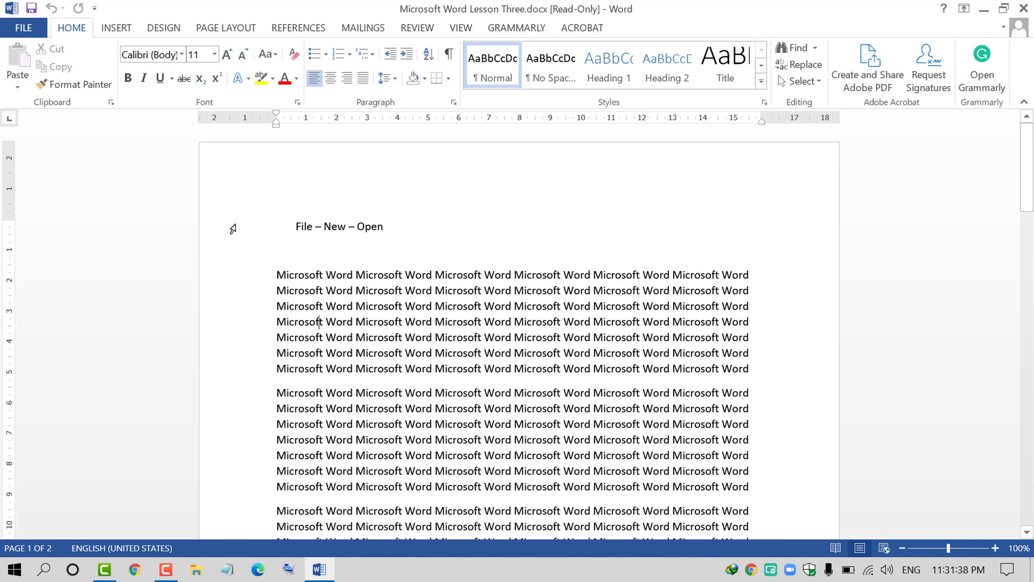
left_click_drag(233, 228, 411, 580)
scroll(420, 417, "up", 10)
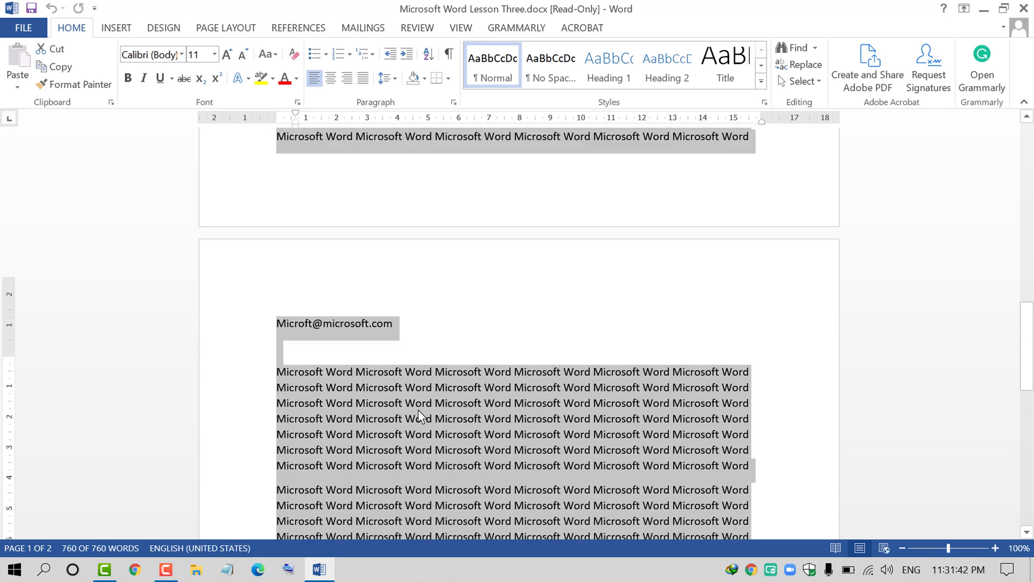
scroll(418, 415, "up", 4)
left_click(418, 415)
scroll(418, 415, "up", 5)
Replace the entire document text with "Microsoft Lesson Four".
scroll(411, 376, "up", 2, "ctrl")
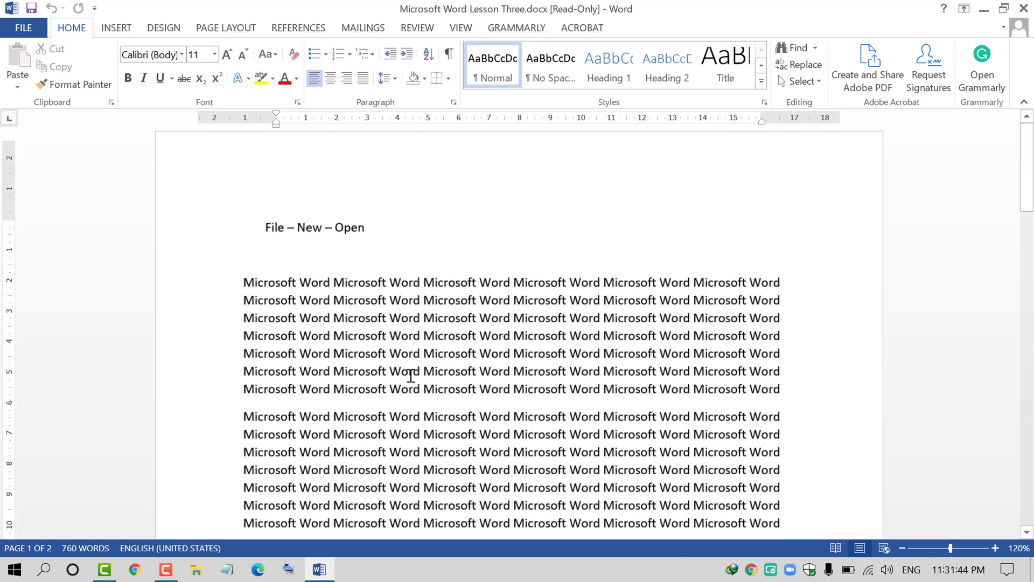
scroll(411, 375, "down", 1, "ctrl")
left_click(253, 280)
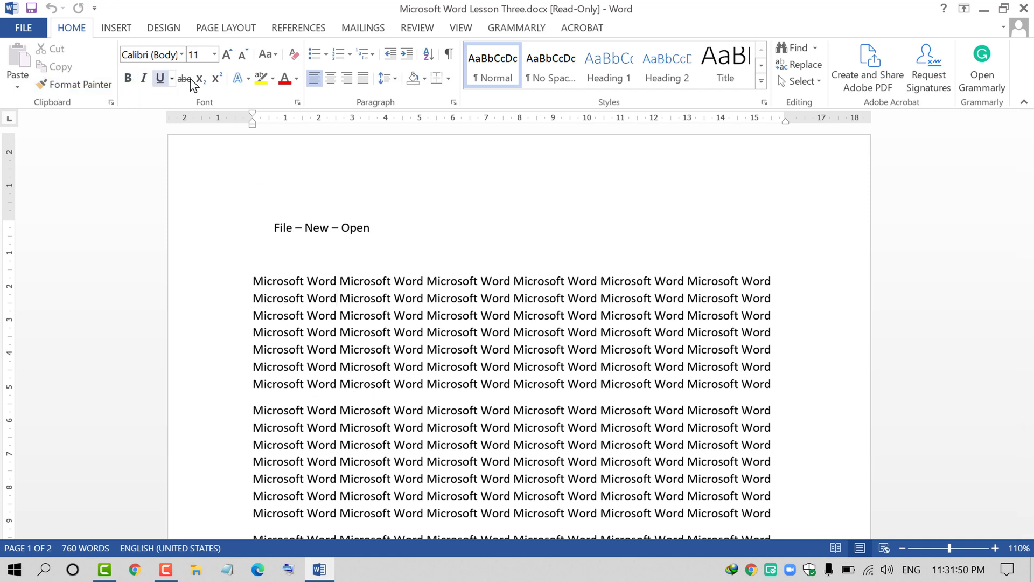
left_click_drag(182, 227, 183, 539)
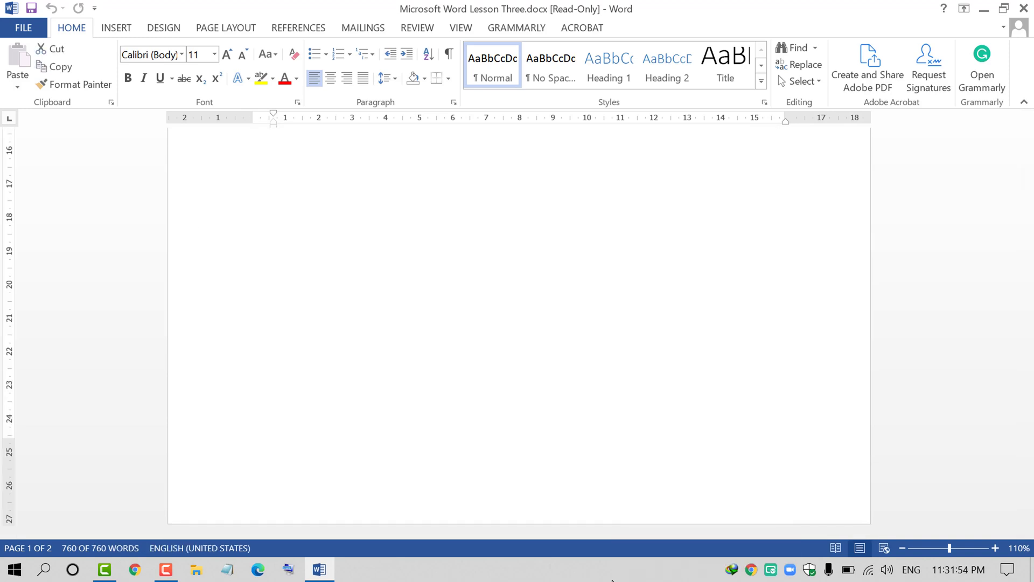
type("Mi")
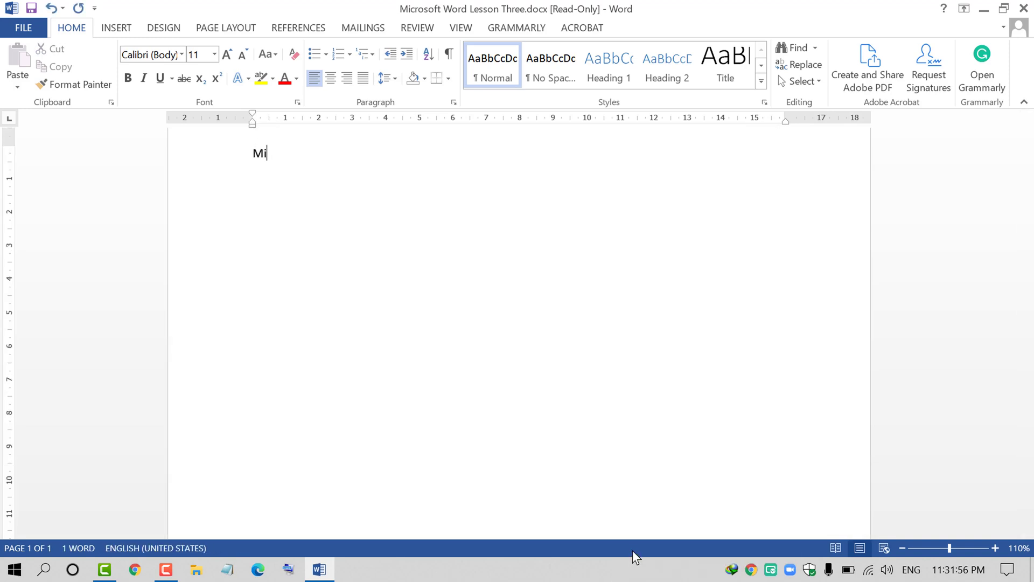
scroll(422, 282, "up", 3)
type("crosof")
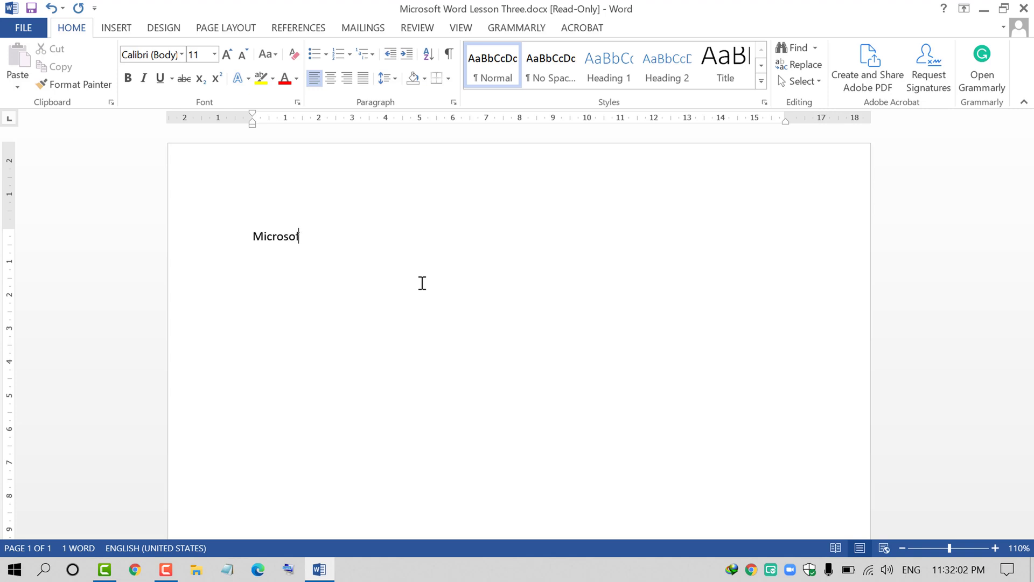
type("t LE")
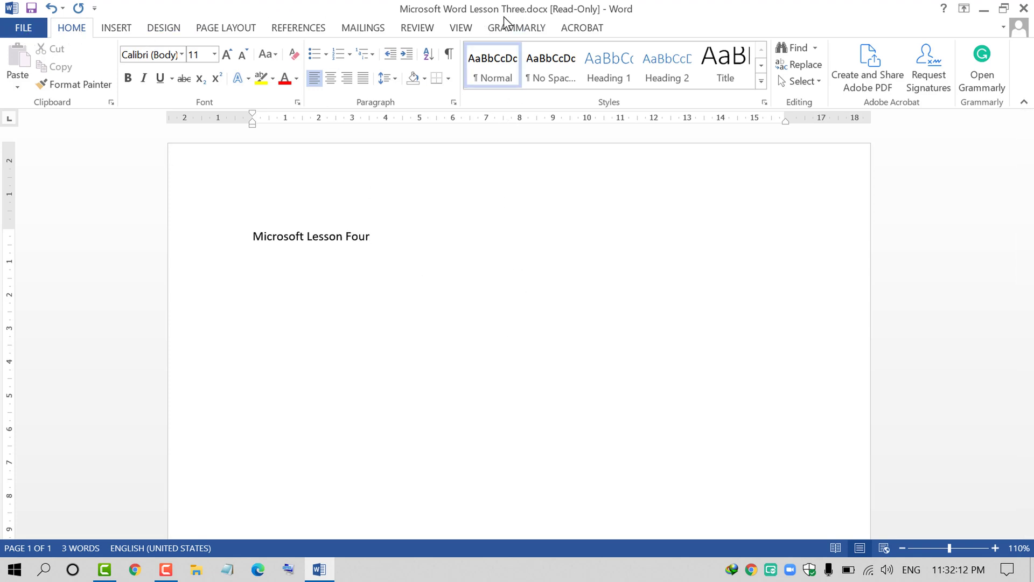
Examine the document's file information and look over the page holding the new text.
left_click(25, 30)
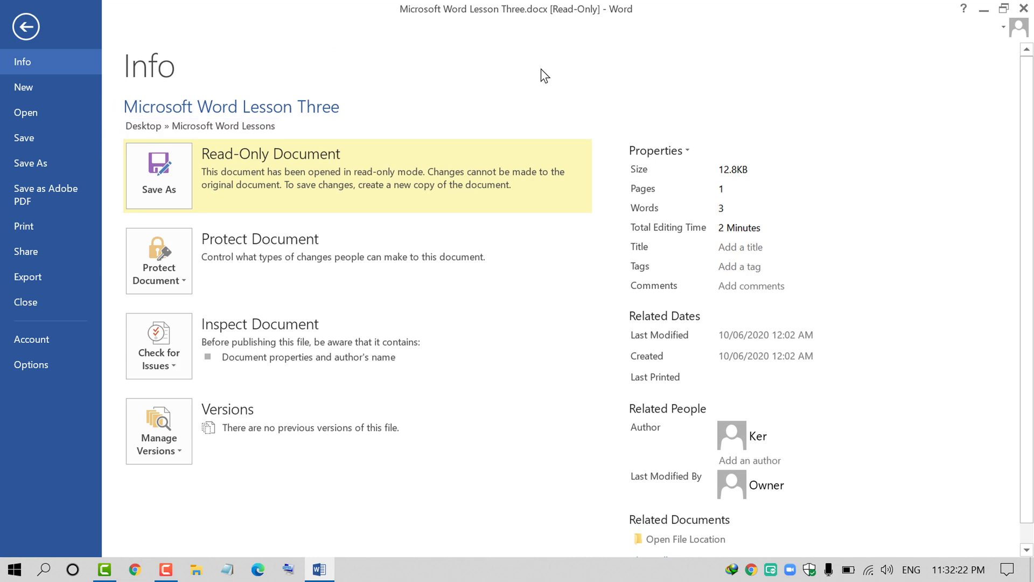
key("Escape")
scroll(429, 318, "down", 5)
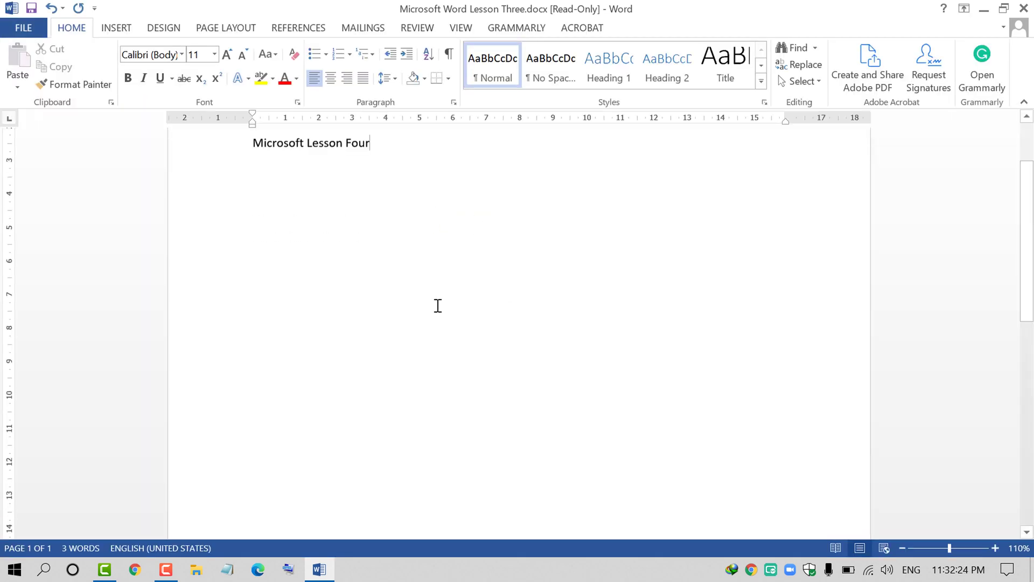
scroll(426, 406, "down", 7)
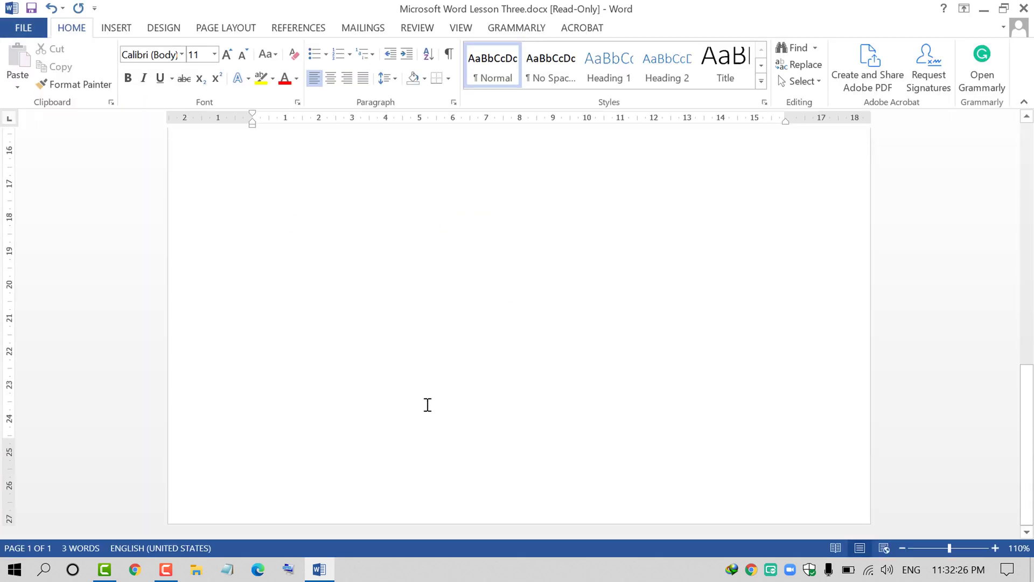
scroll(428, 405, "up", 12)
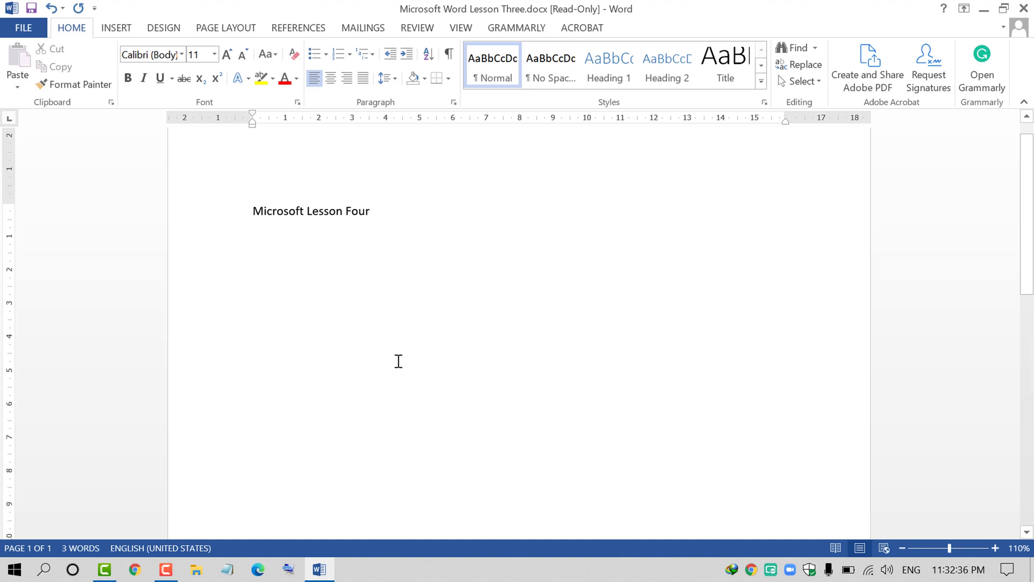
scroll(399, 361, "up", 1)
scroll(399, 359, "down", 4)
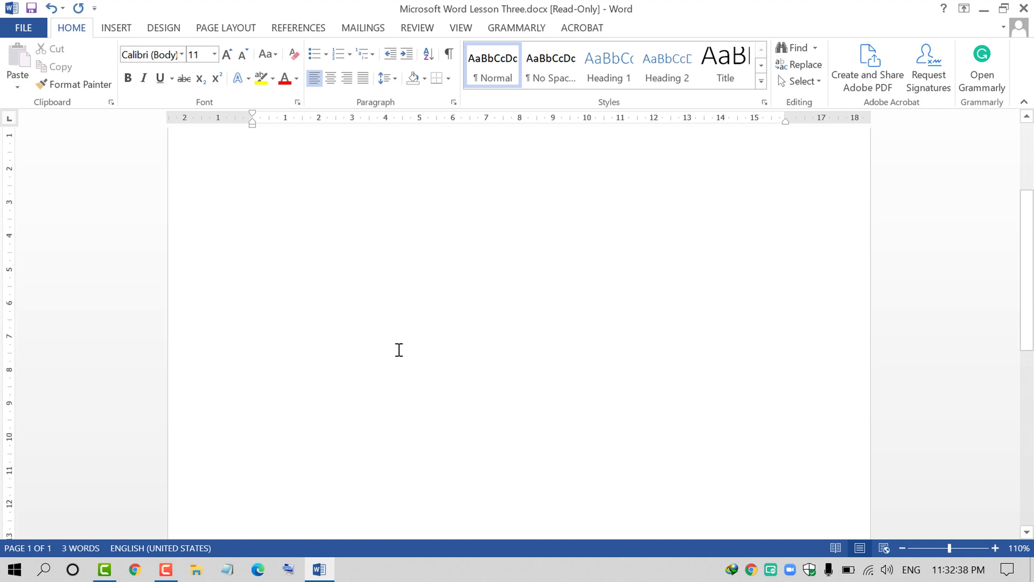
scroll(398, 350, "up", 4)
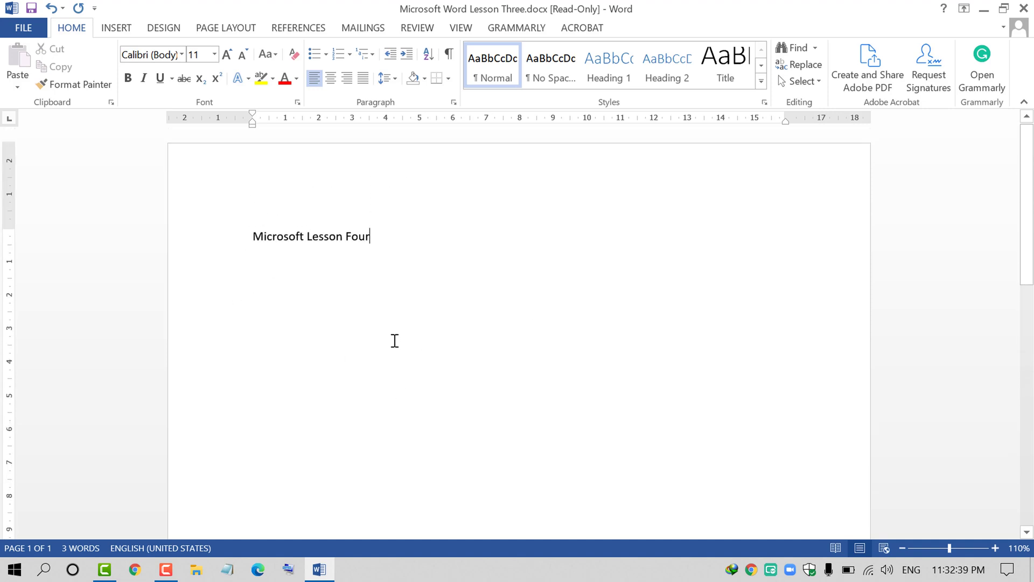
Save a copy of the document as Microsoft Word Lesson Four.docx in the Microsoft Word Lessons folder.
left_click(24, 28)
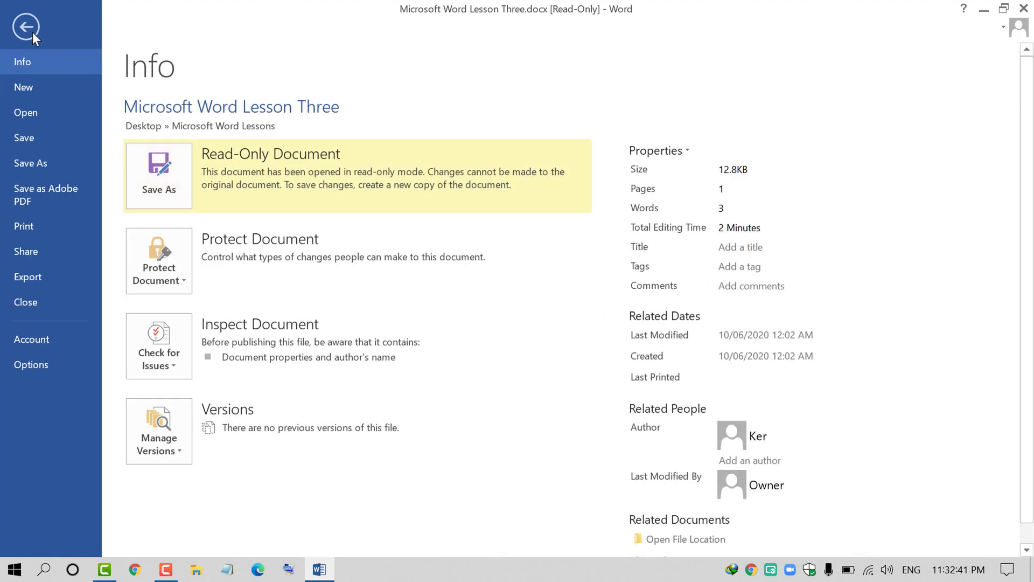
left_click(38, 163)
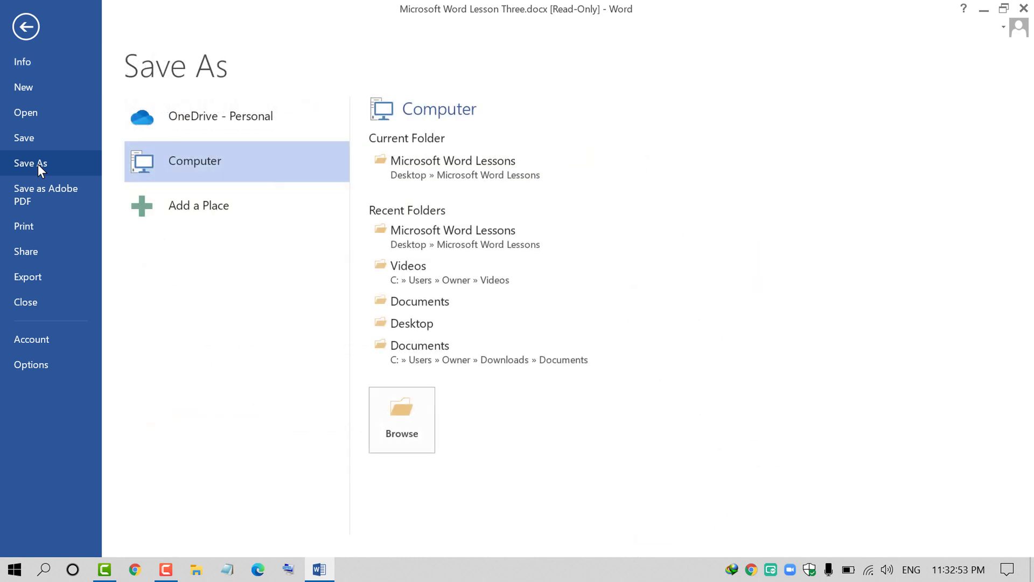
left_click(419, 421)
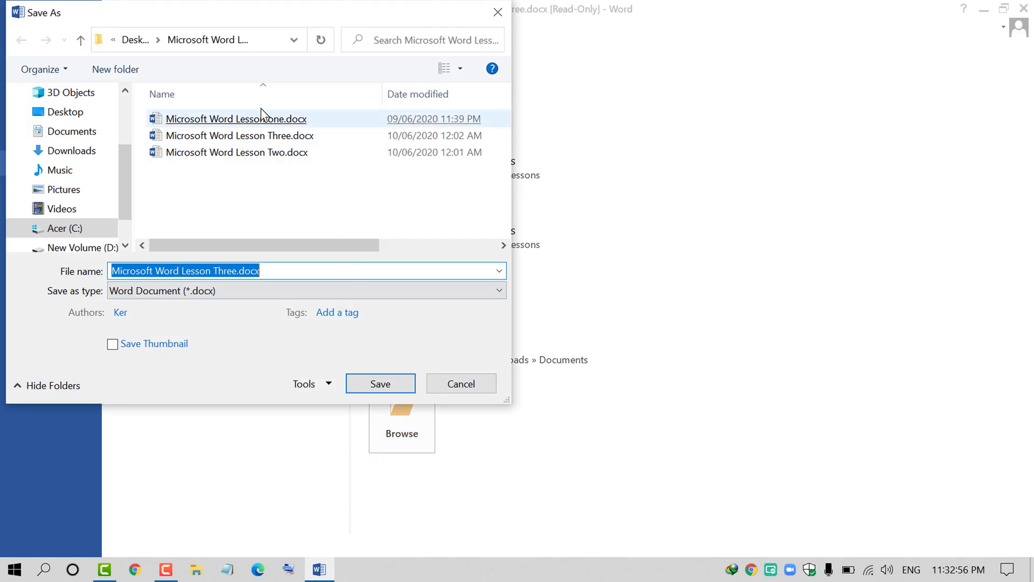
double_click(224, 271)
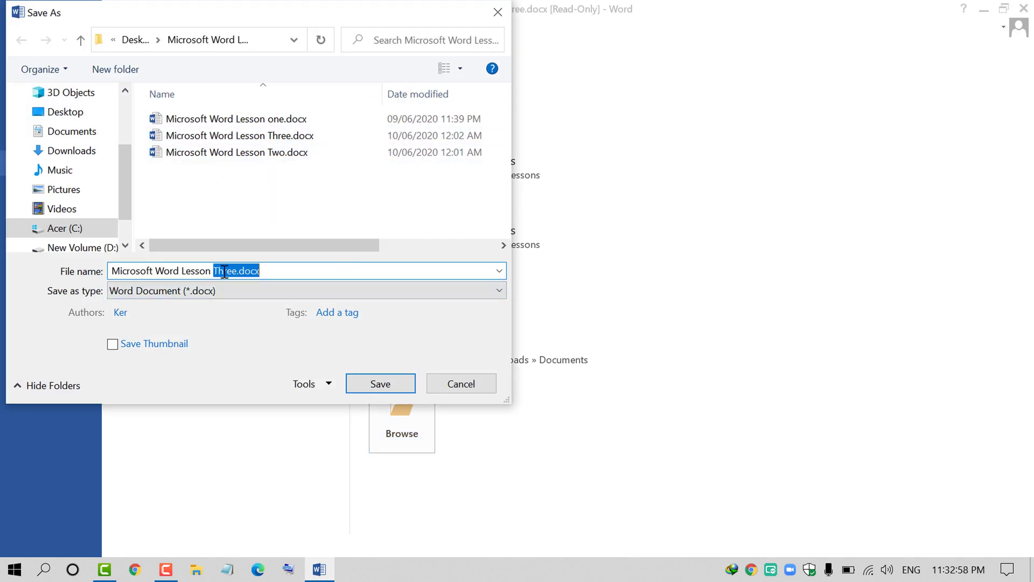
left_click(225, 271)
left_click_drag(233, 270, 217, 271)
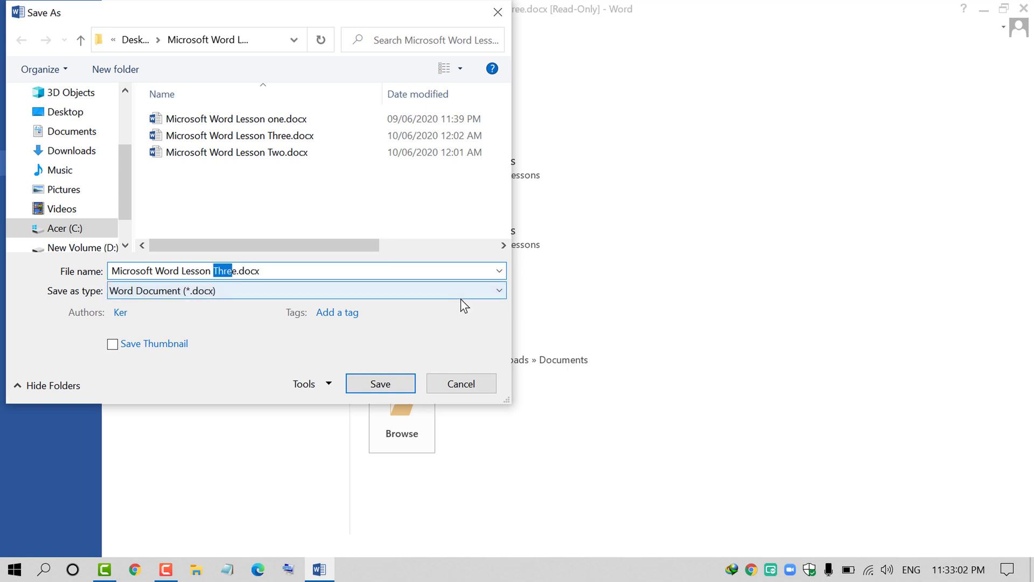
type("Four")
key("Delete")
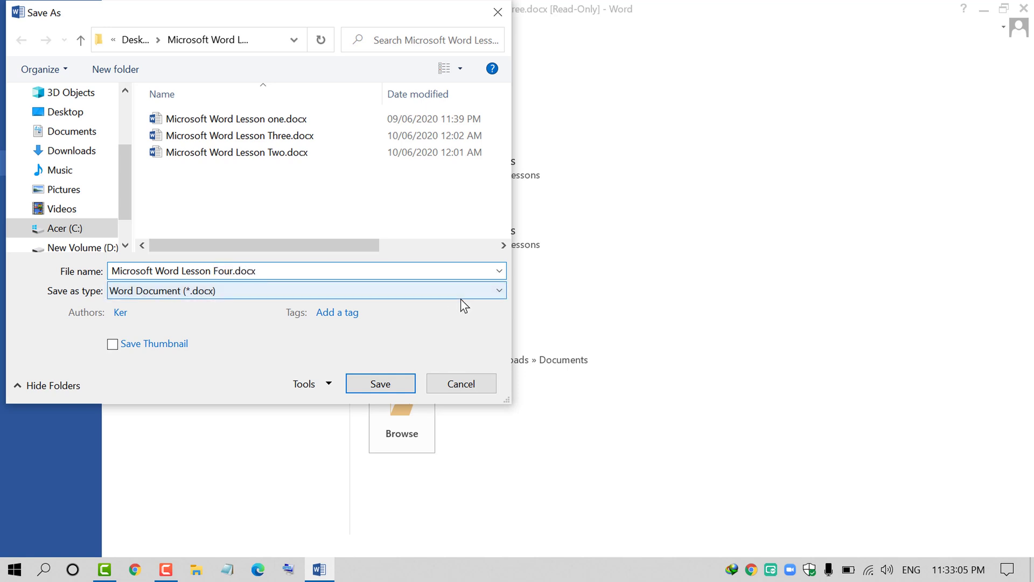
left_click(396, 382)
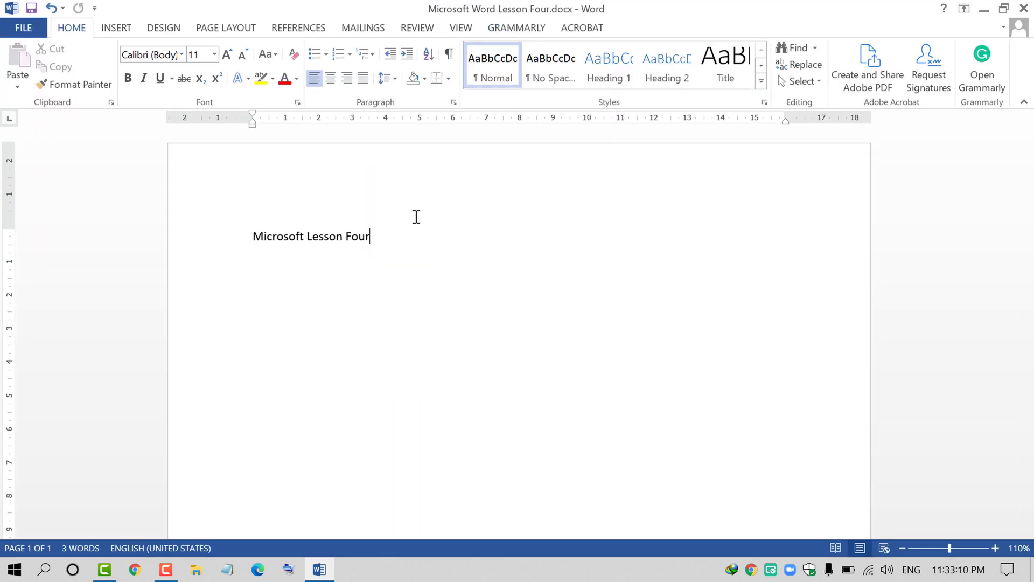
Select the whole "Microsoft Lesson Four" line and make it bold.
left_click(197, 244)
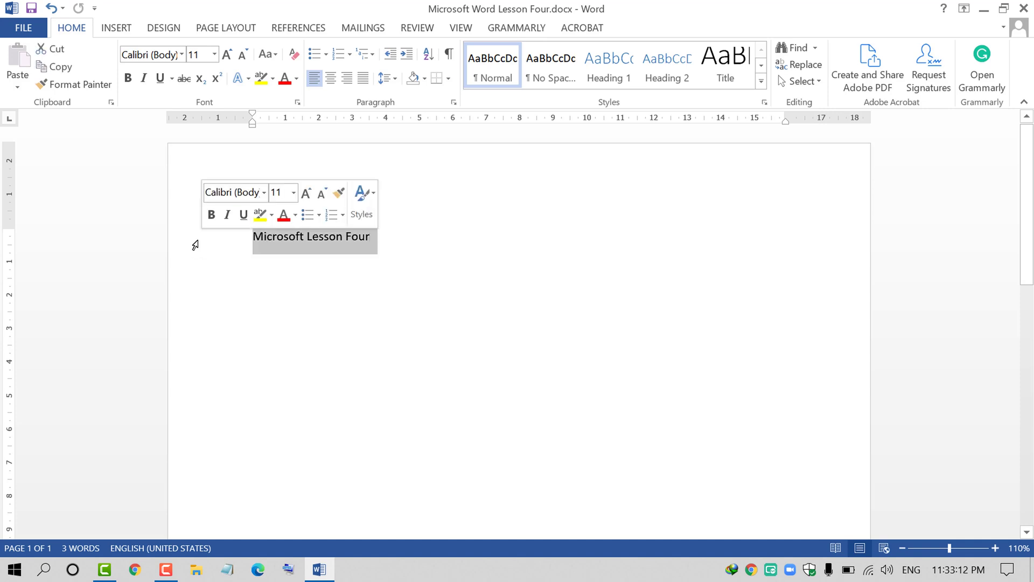
key("Right")
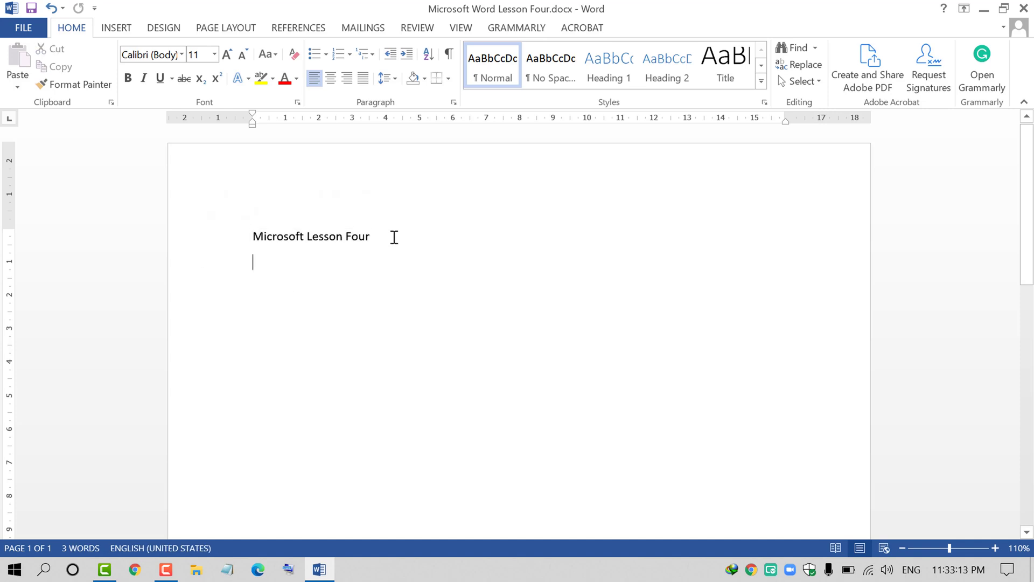
left_click(166, 237)
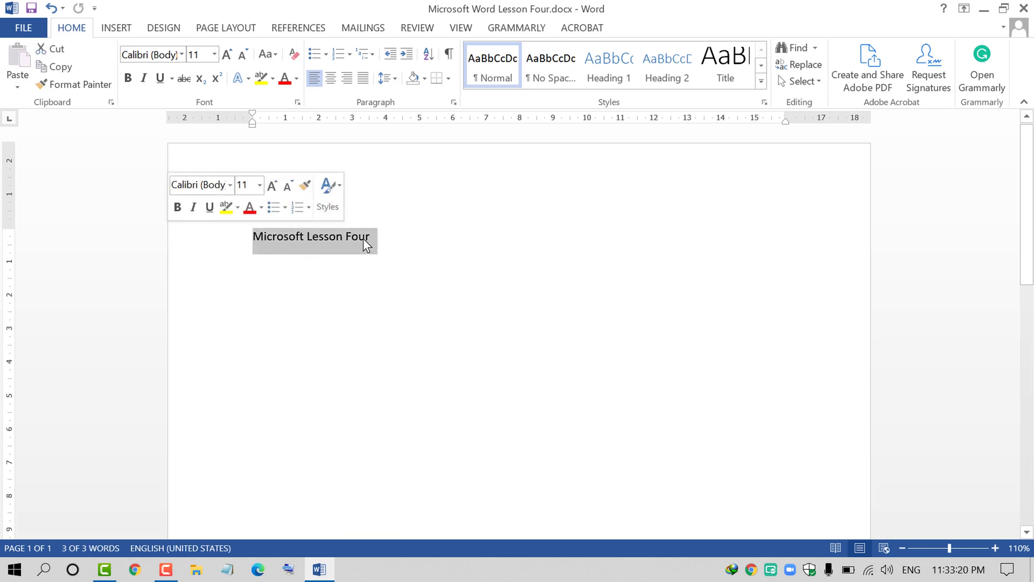
left_click(390, 236)
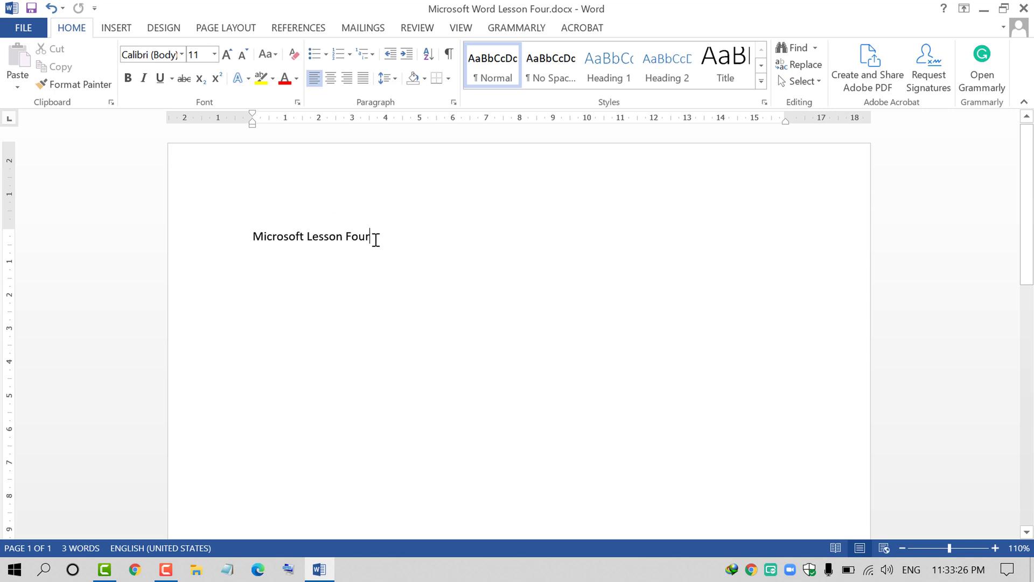
left_click_drag(366, 240, 279, 244)
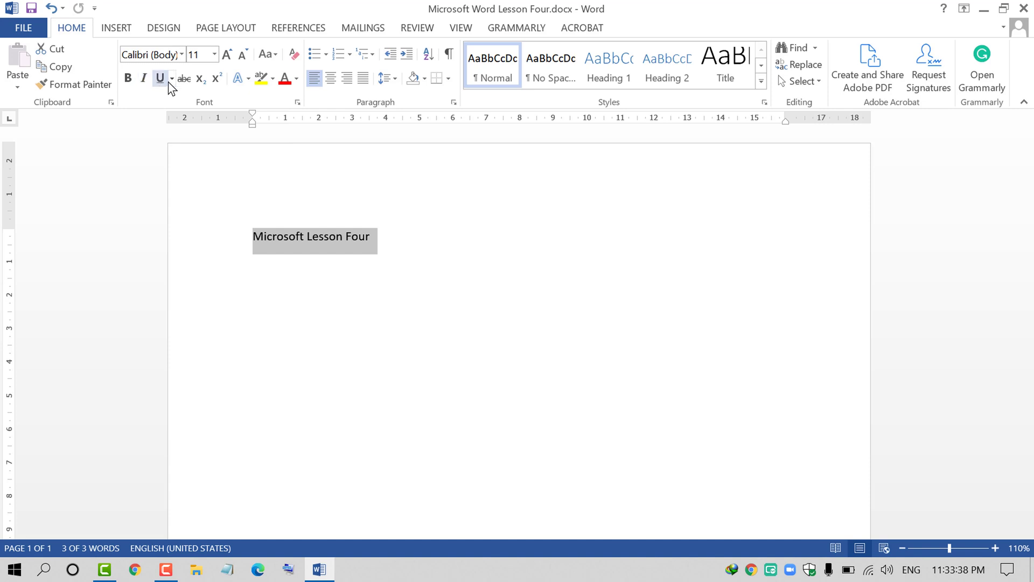
left_click(129, 78)
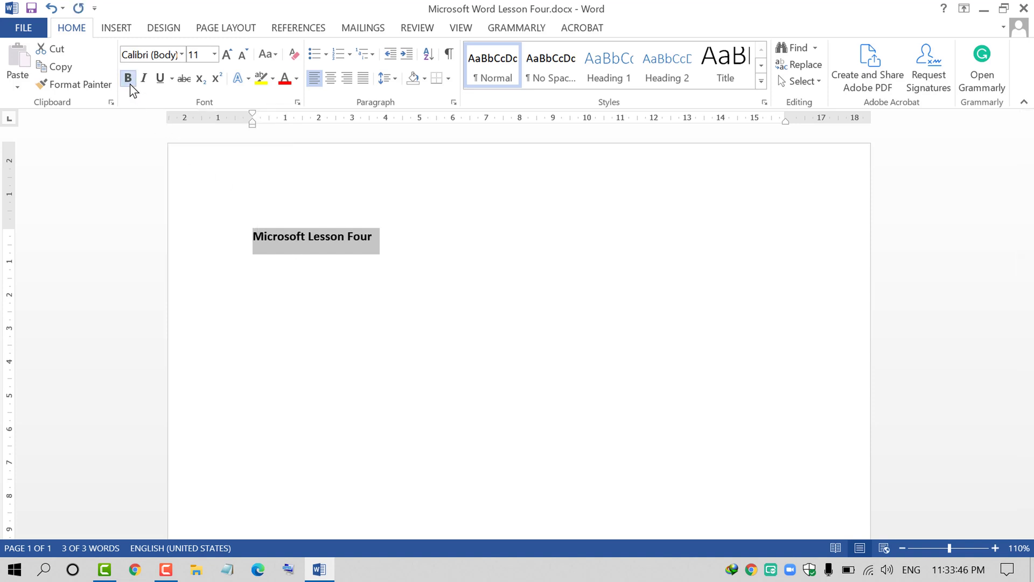
left_click(130, 85)
left_click(130, 85)
Enlarge the selected "Microsoft Lesson Four" line to font size 26.
left_click(227, 55)
left_click(227, 55)
left_click(227, 55)
left_click(227, 55)
left_click(226, 55)
left_click(227, 55)
left_click(227, 55)
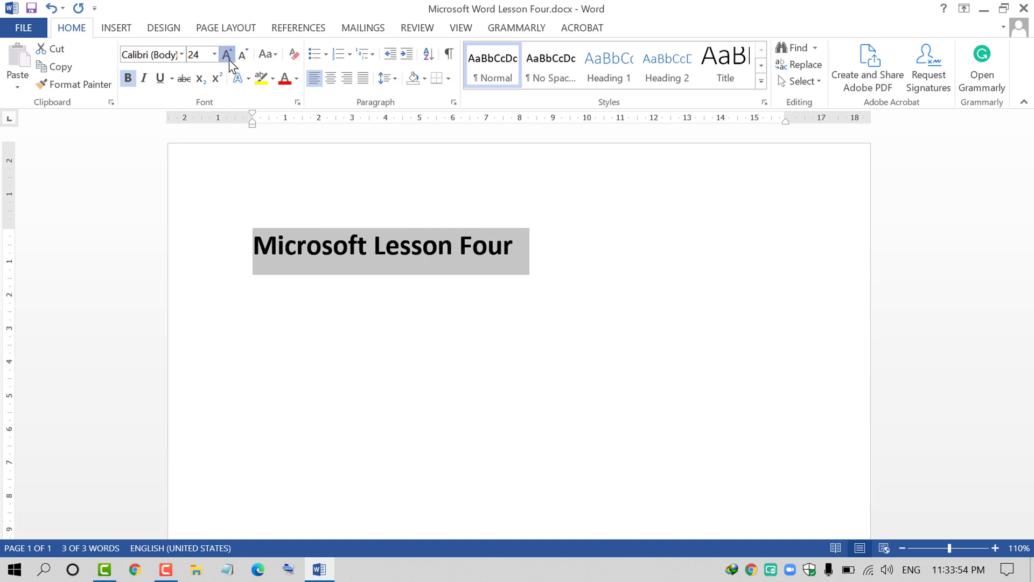
left_click(227, 55)
Remove the bold formatting from the "Microsoft Lesson Four" line and deselect it.
left_click(130, 85)
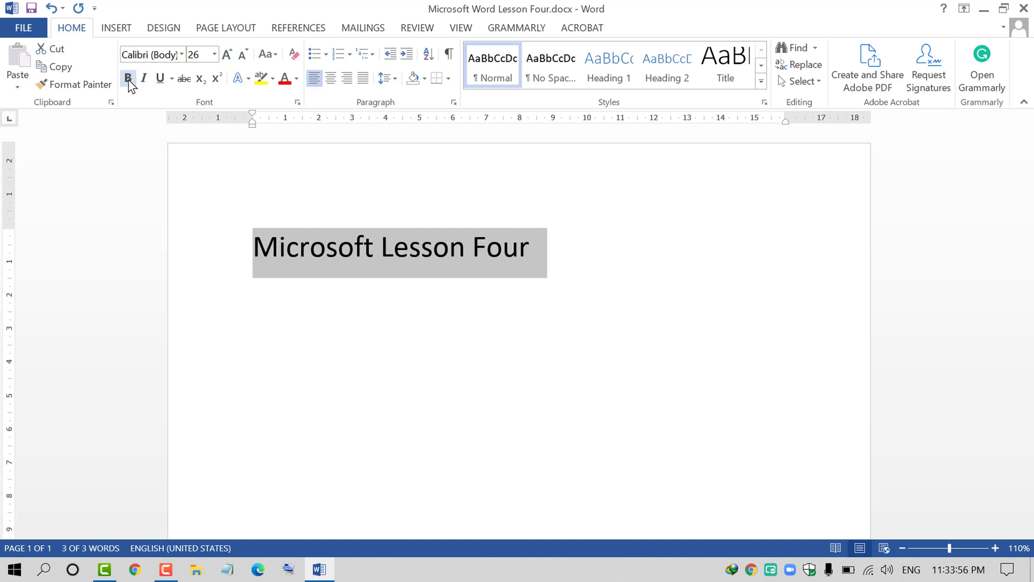
left_click(130, 81)
left_click(129, 81)
left_click(303, 281)
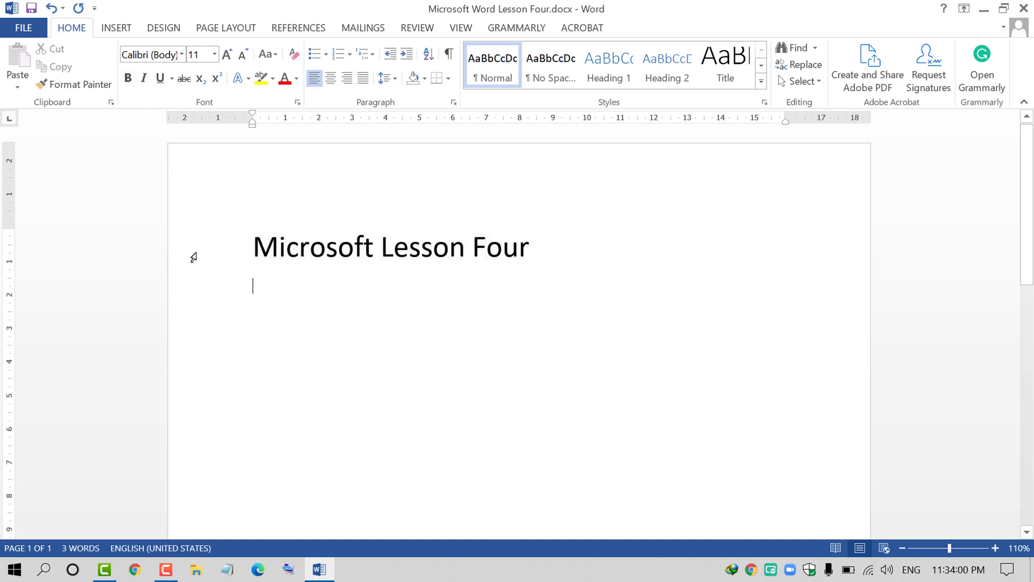
Apply bold, italic and underline to the whole "Microsoft Lesson Four" line.
left_click(179, 252)
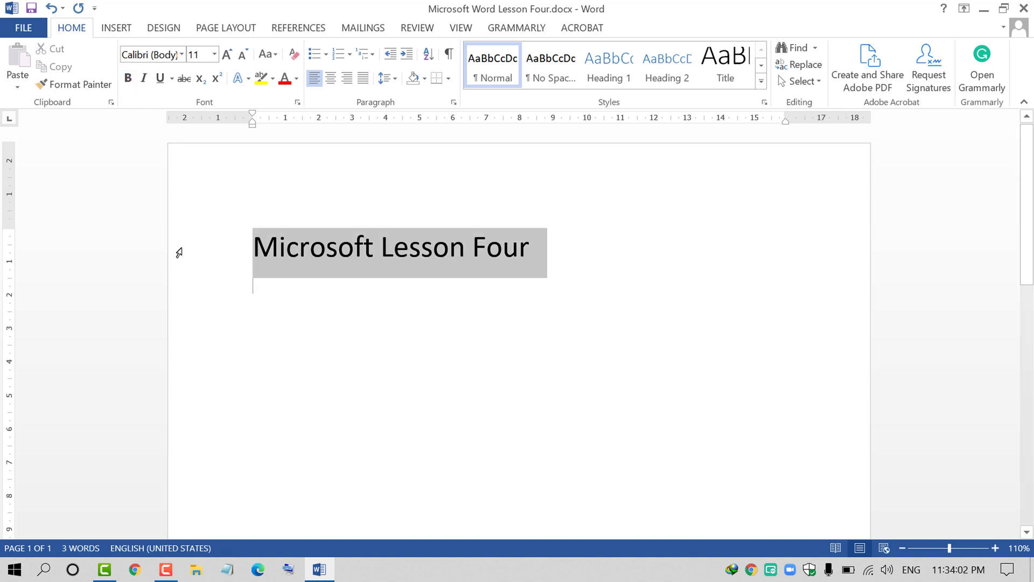
left_click(128, 79)
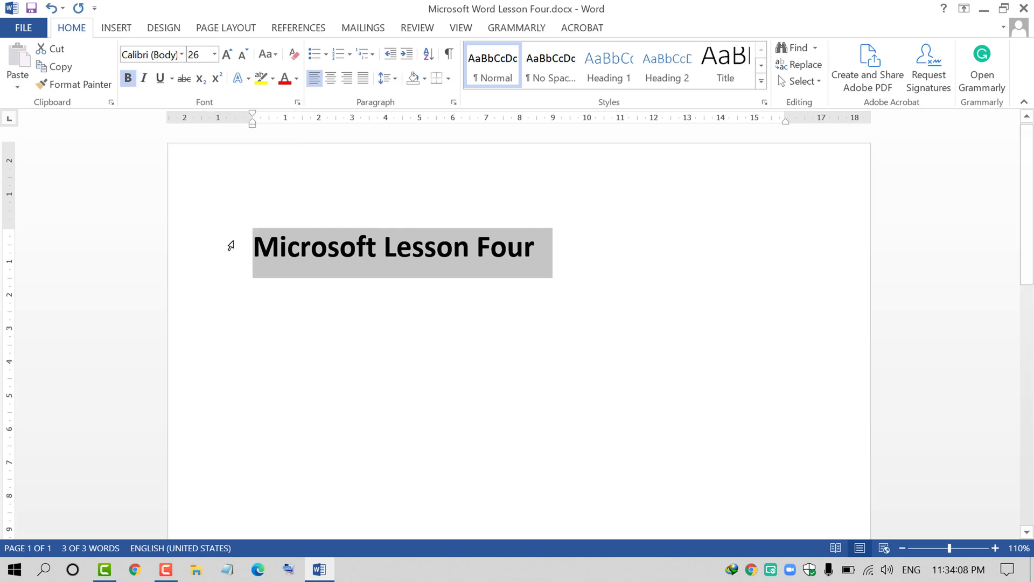
left_click(144, 79)
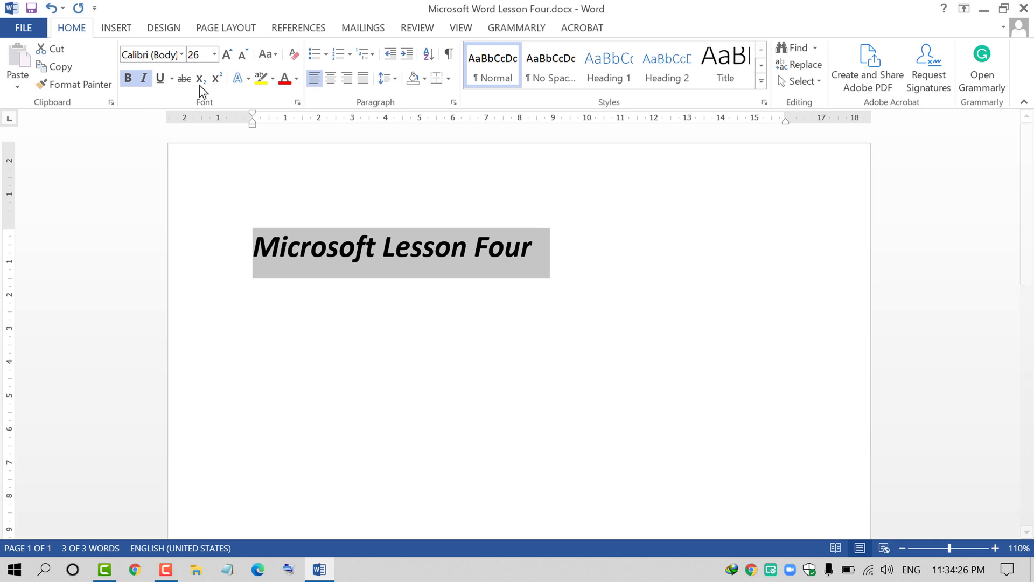
left_click(160, 78)
left_click(253, 286)
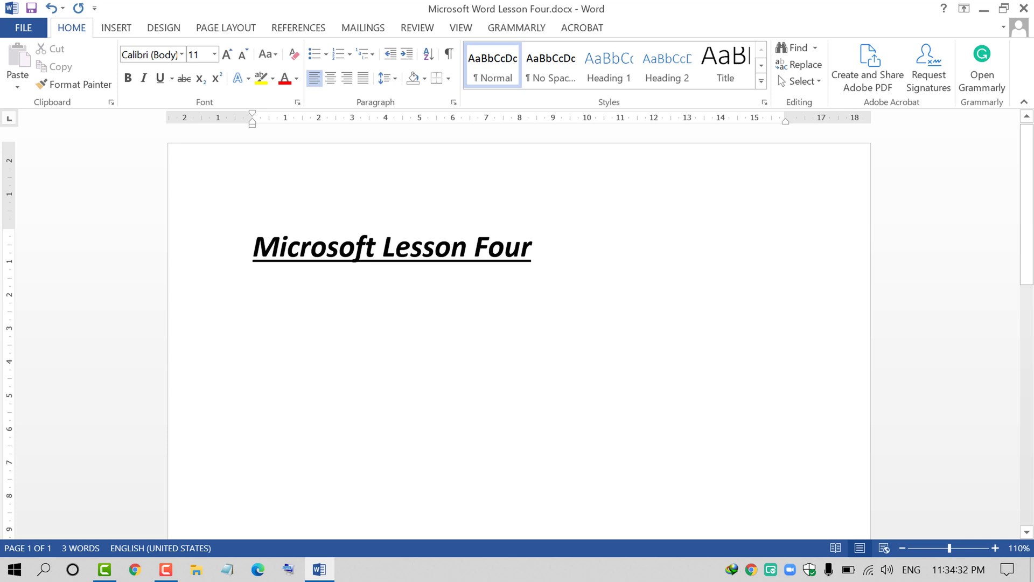
Remove only the italic formatting from the "Microsoft Lesson Four" line, keeping it bold and underlined.
left_click(187, 258)
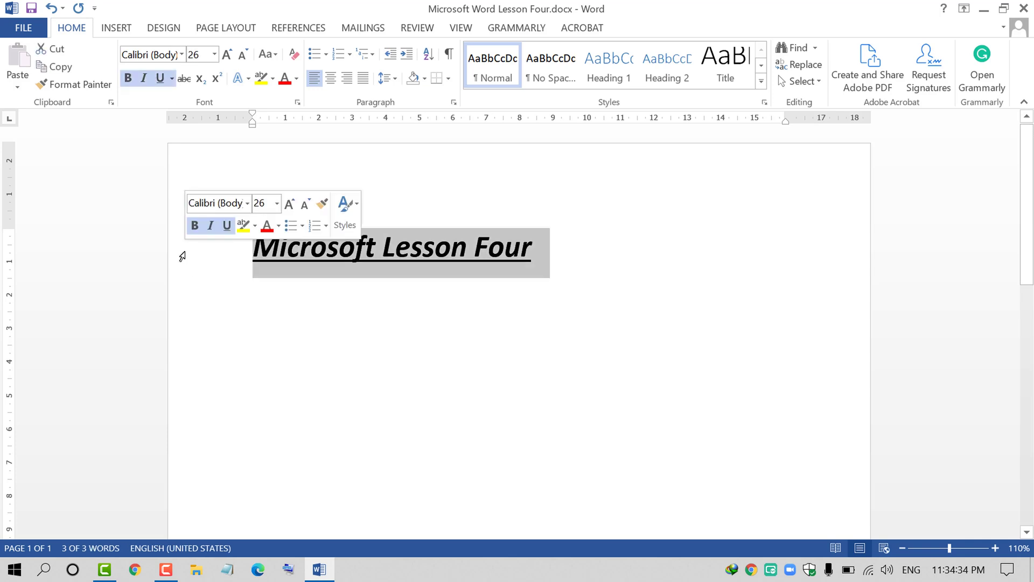
key("Down")
left_click(189, 259)
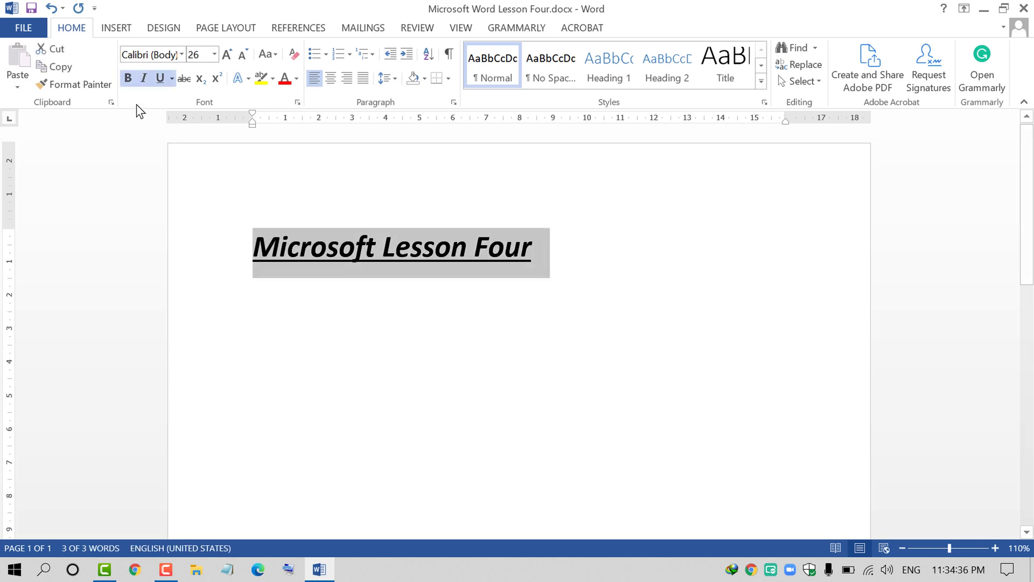
left_click(132, 81)
left_click(128, 79)
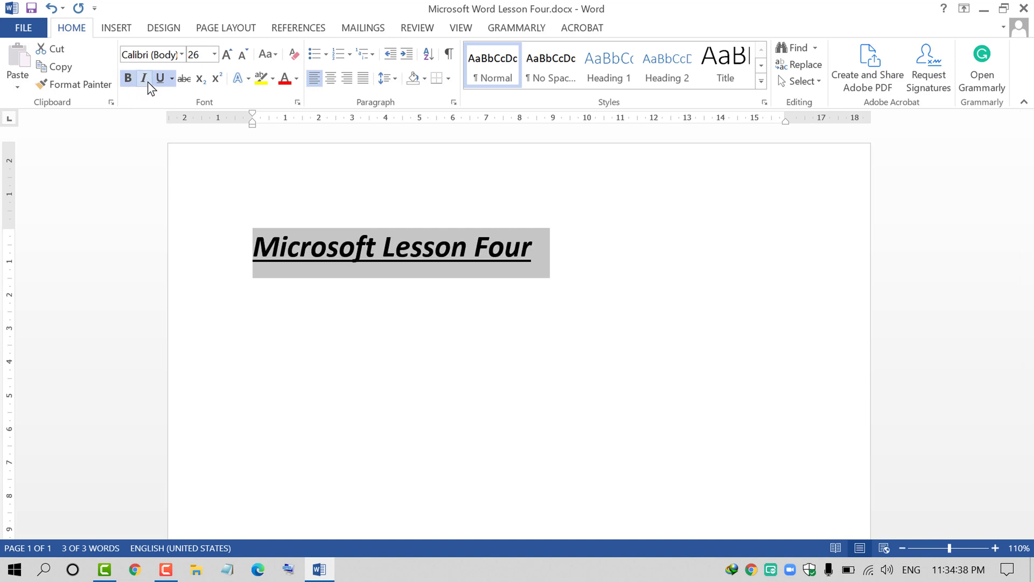
left_click(144, 79)
key("Down")
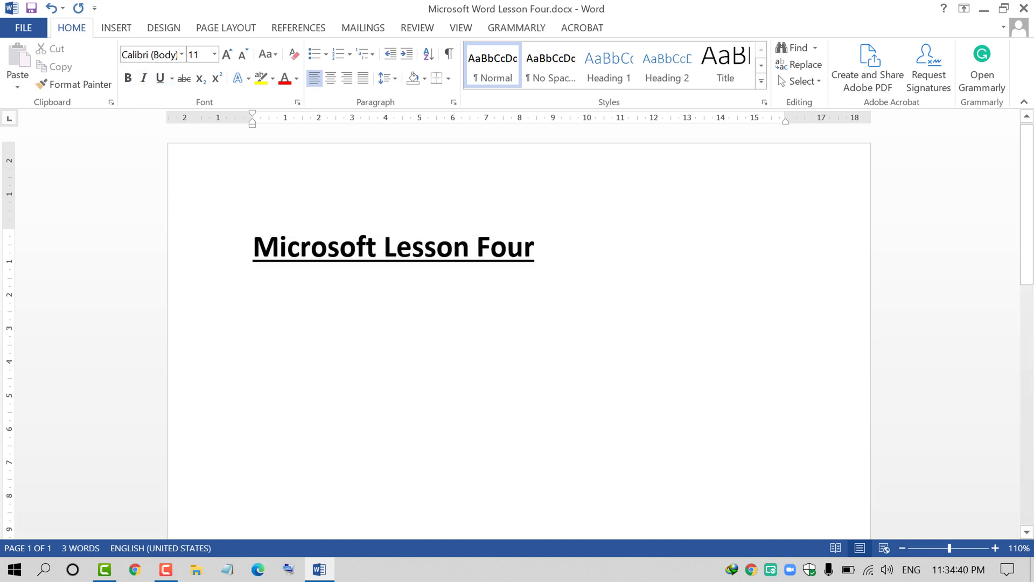
Remove the bold and underline formatting from the "Microsoft Lesson Four" line.
left_click(172, 269)
key("Down")
left_click(171, 249)
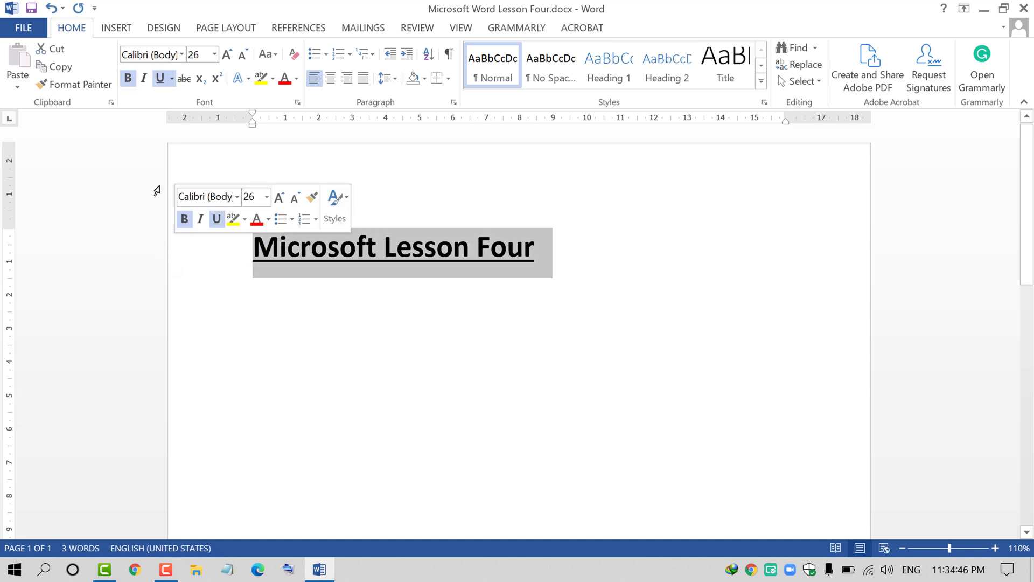
left_click(129, 79)
left_click(161, 79)
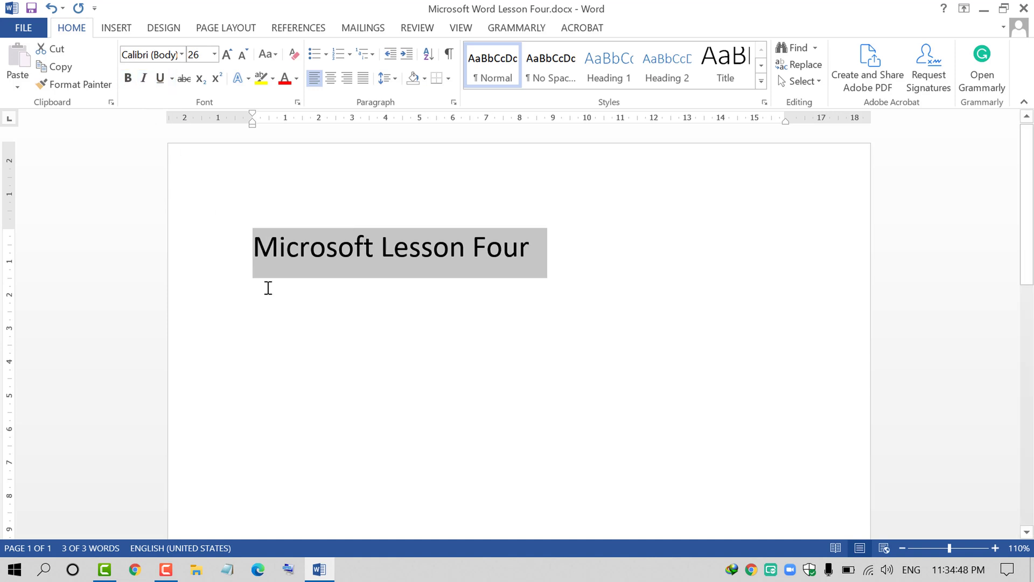
key("Down")
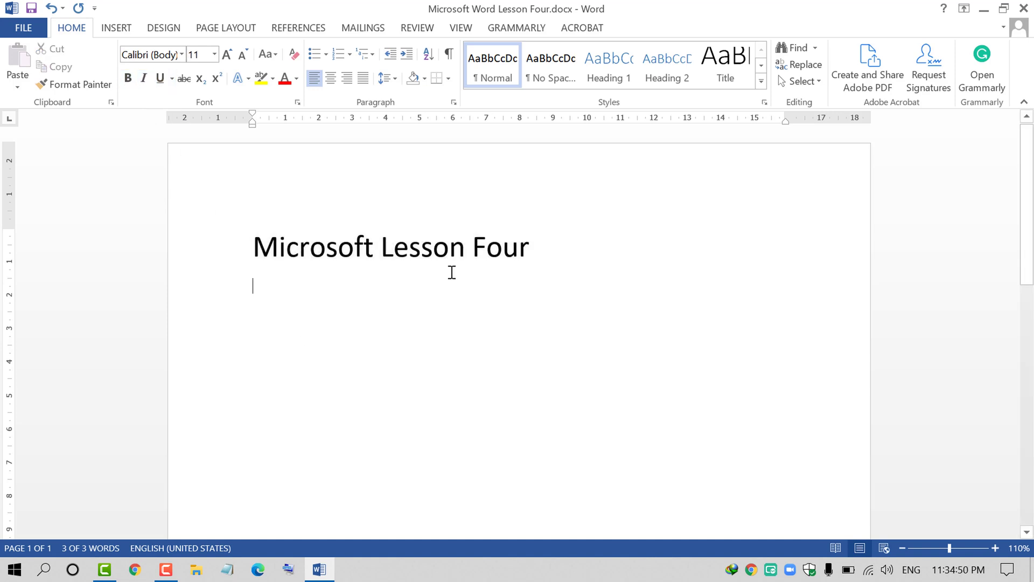
Apply strikethrough to the word "Lesson" in the line of text.
left_click_drag(461, 253, 382, 260)
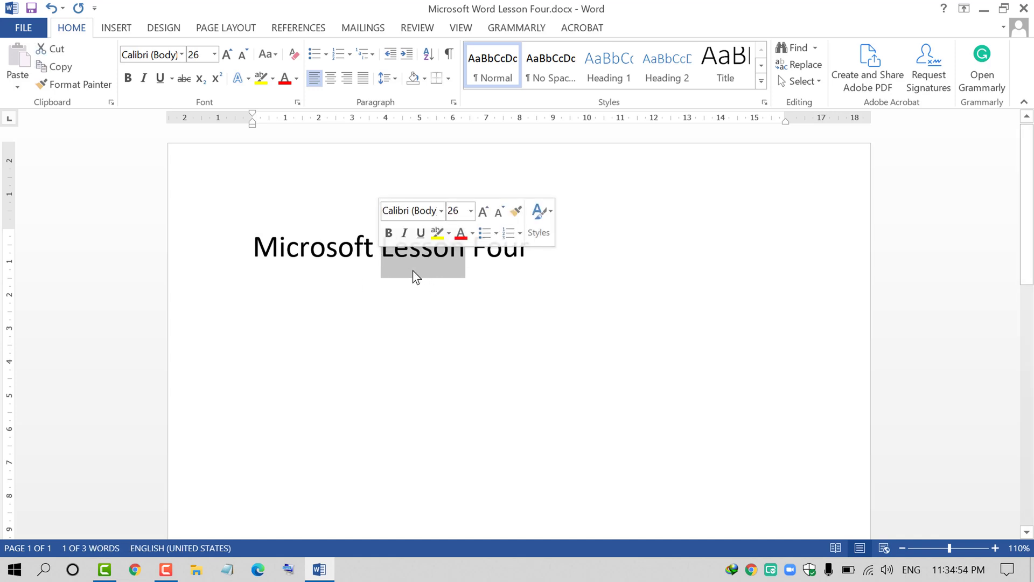
left_click(184, 78)
left_click(362, 321)
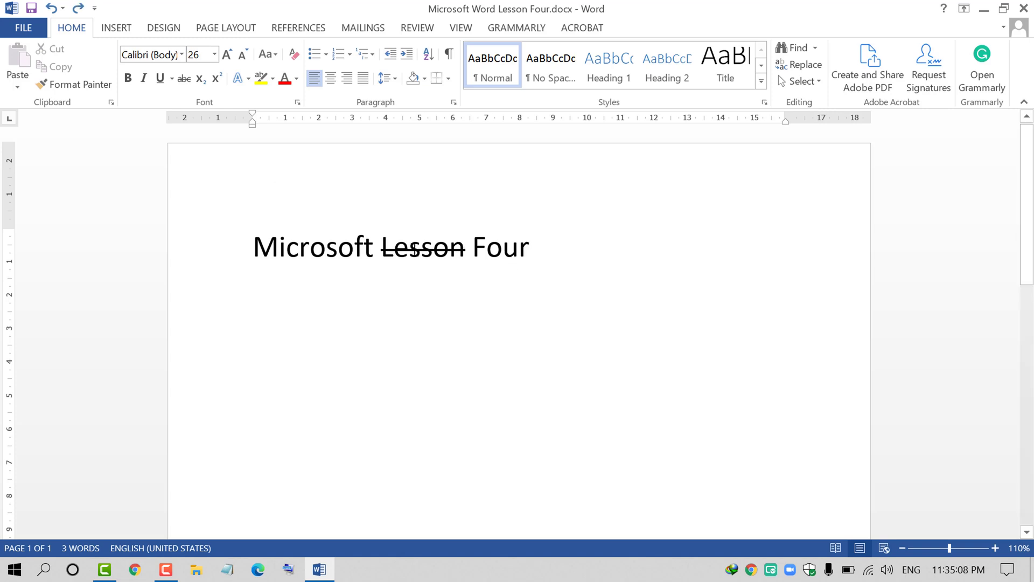
Undo the strikethrough on "Lesson", redo it, and undo it once more.
left_click(52, 17)
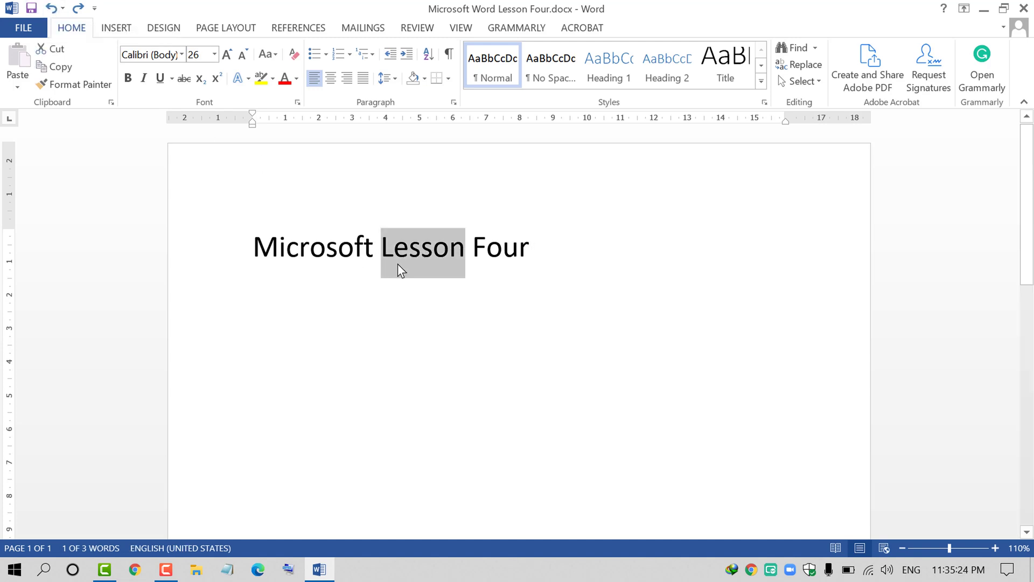
left_click(78, 11)
left_click(53, 10)
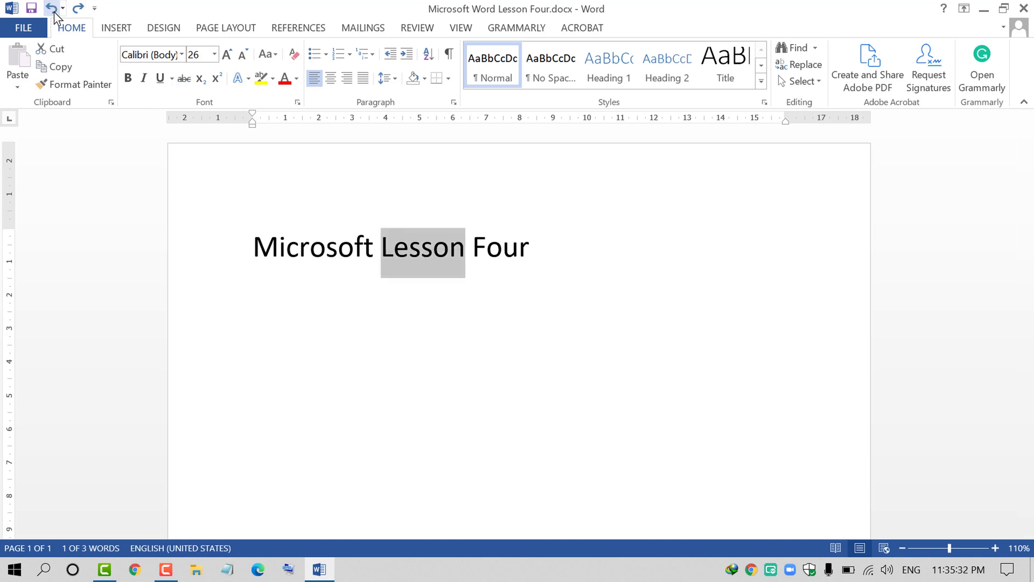
Undo all earlier formatting and text changes back to the original "File – New – Open" content.
left_click(52, 10)
left_click(53, 10)
left_click(53, 9)
left_click(53, 10)
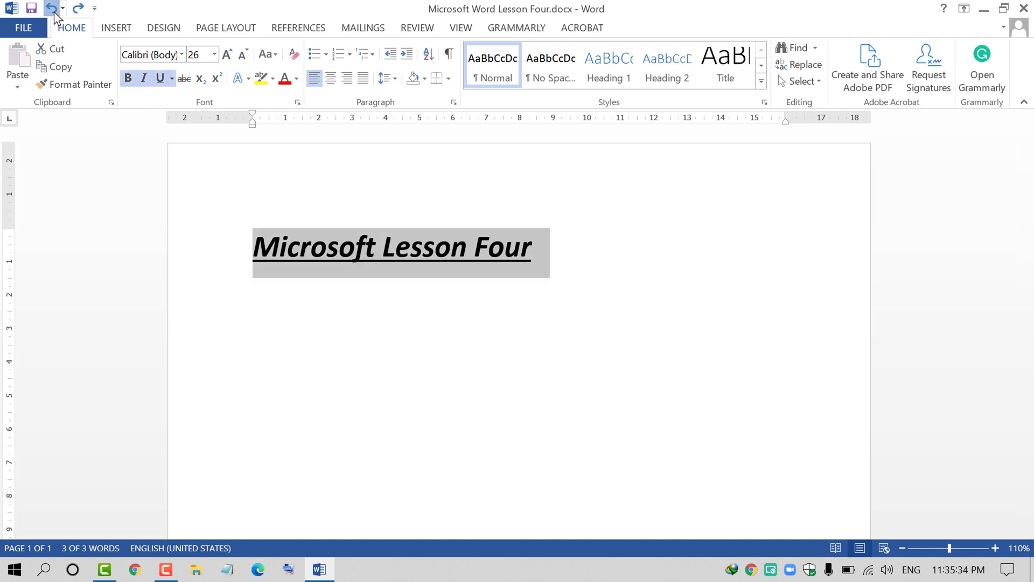
left_click(53, 10)
left_click(53, 10)
left_click(52, 10)
left_click(53, 10)
left_click(52, 10)
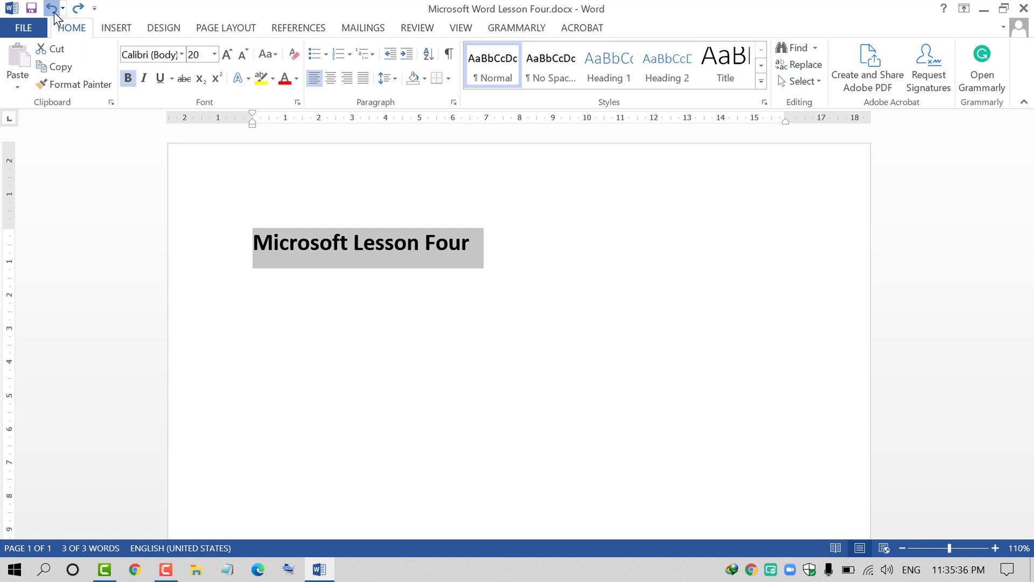
left_click(51, 8)
left_click(52, 8)
left_click(51, 8)
left_click(51, 8)
left_click(51, 8)
left_click(52, 8)
left_click(51, 8)
left_click(51, 8)
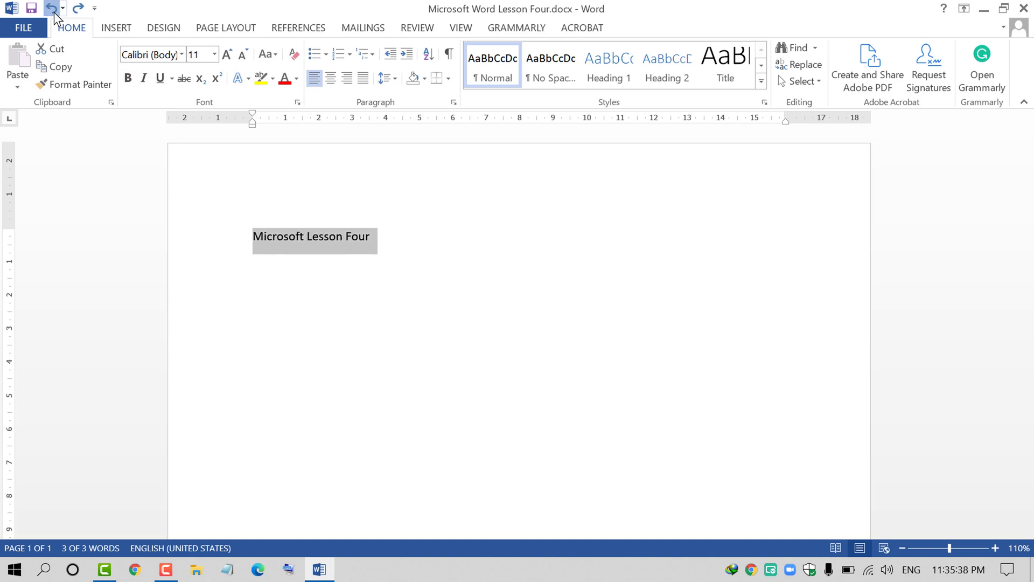
left_click(54, 12)
left_click(54, 11)
left_click(54, 12)
left_click(54, 12)
left_click(53, 12)
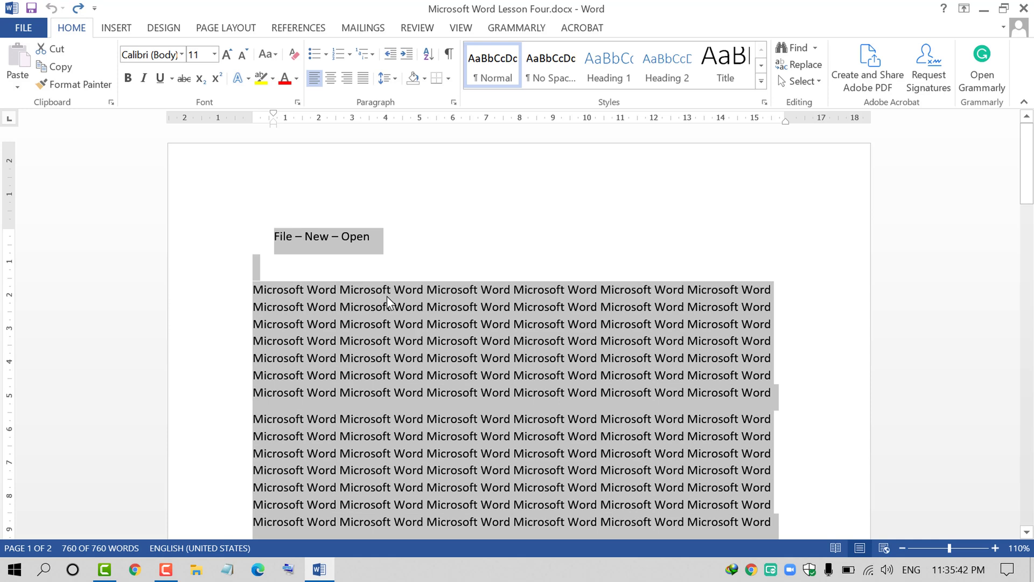
Redo all the undone text and formatting changes up to the strikethrough on "Lesson".
left_click(79, 11)
left_click(79, 11)
left_click(79, 11)
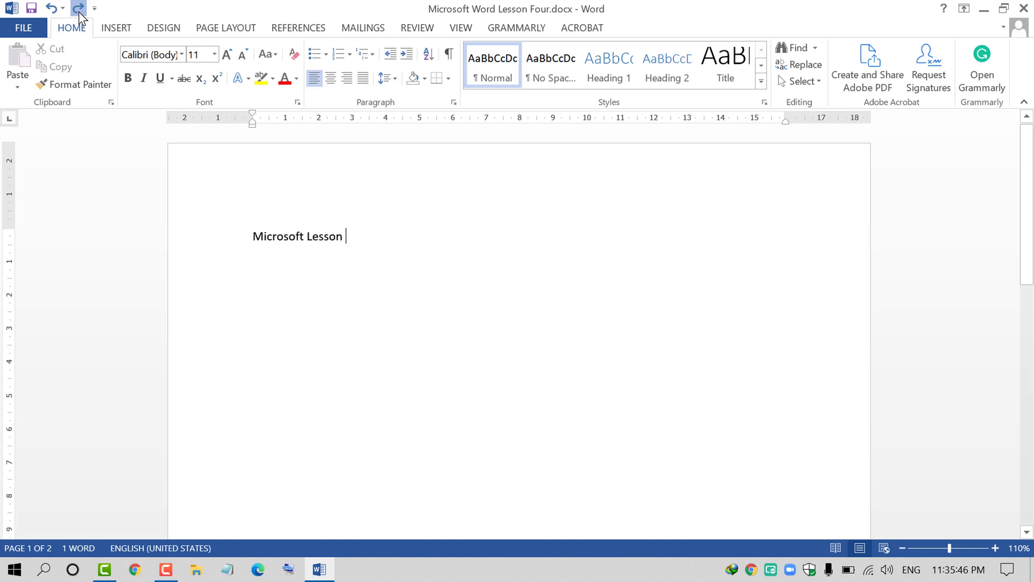
left_click(78, 11)
left_click(79, 11)
left_click(79, 11)
left_click(79, 11)
left_click(79, 10)
left_click(79, 11)
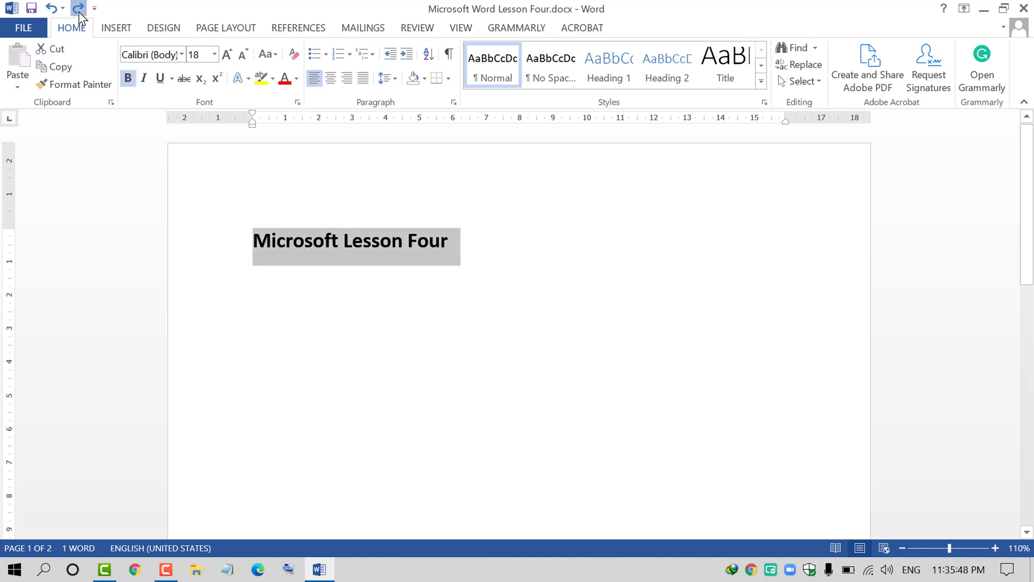
left_click(79, 11)
left_click(79, 11)
left_click(79, 11)
left_click(79, 11)
left_click(79, 10)
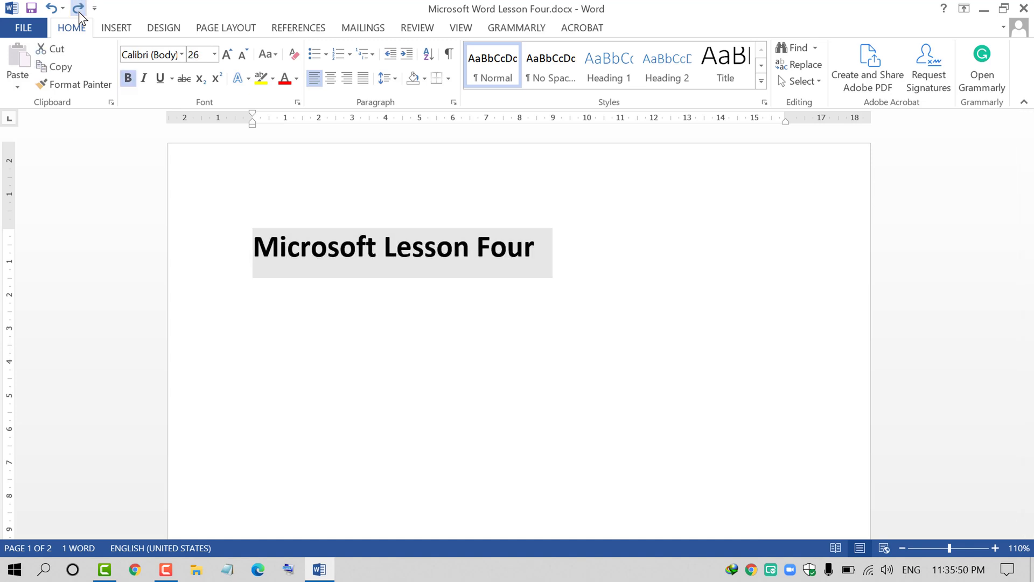
left_click(78, 11)
left_click(78, 11)
left_click(79, 11)
left_click(79, 11)
left_click(79, 10)
left_click(79, 10)
left_click(78, 11)
left_click(79, 10)
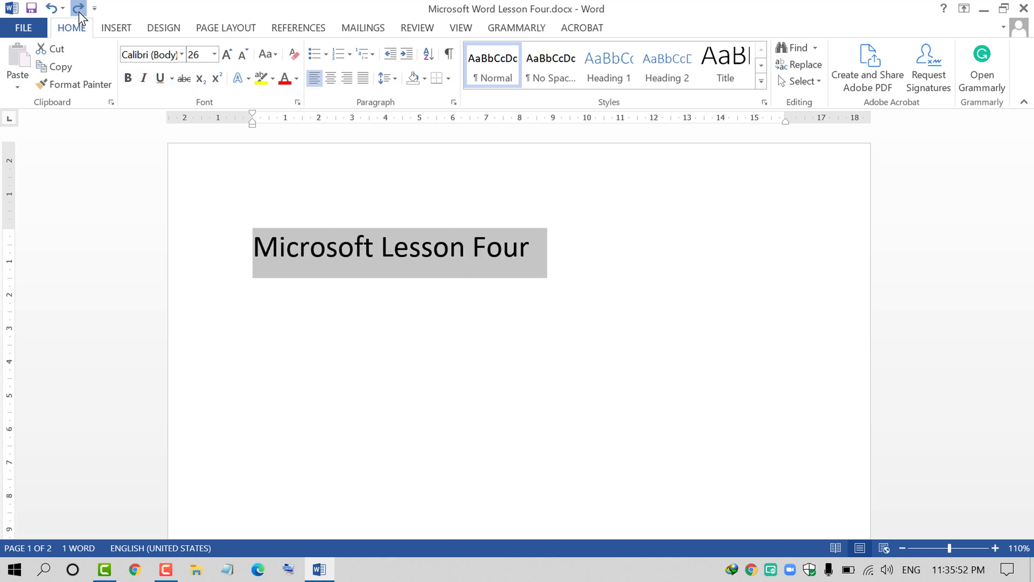
left_click(78, 11)
left_click(79, 11)
left_click(50, 8)
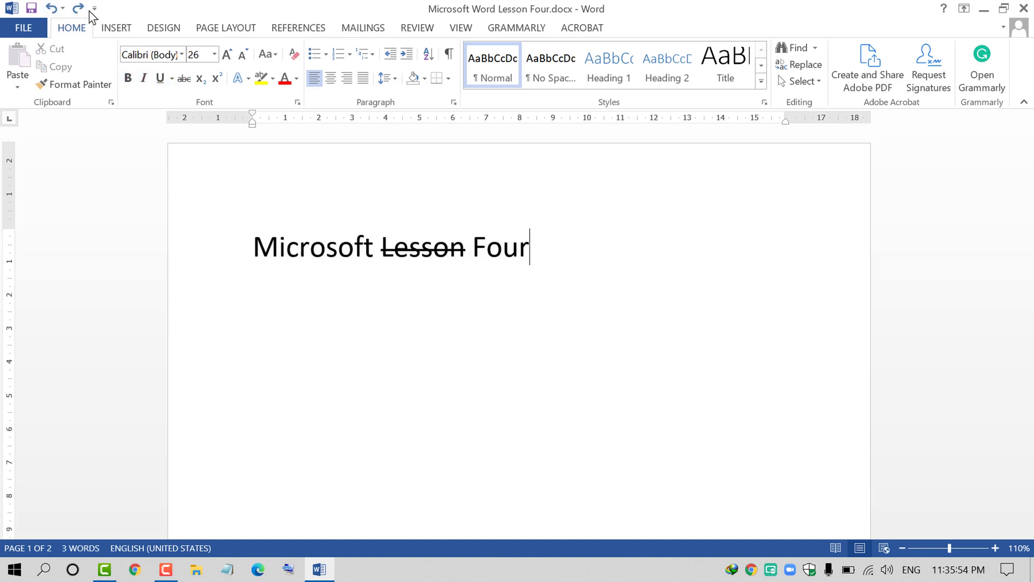
left_click(95, 9)
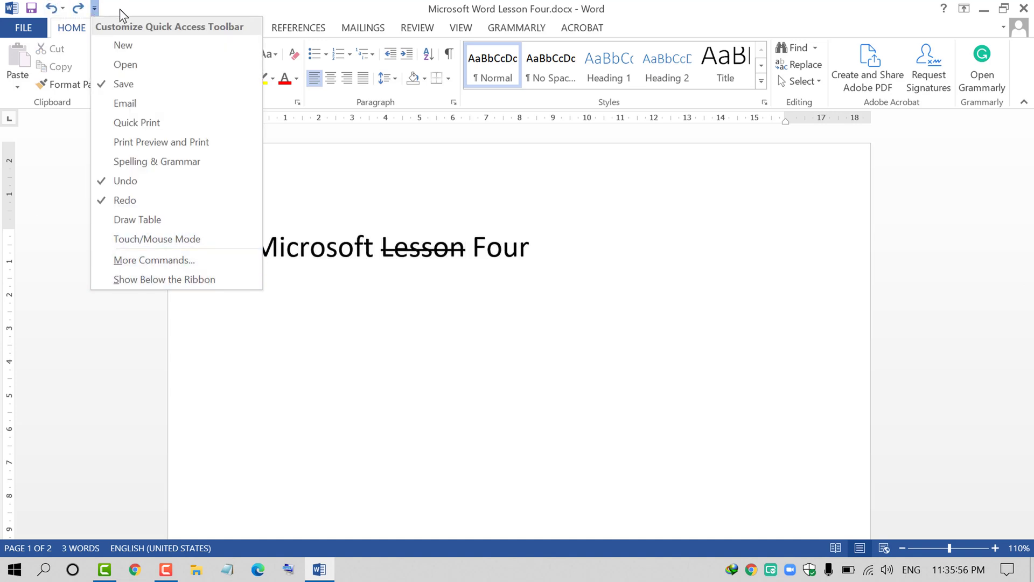
left_click(469, 291)
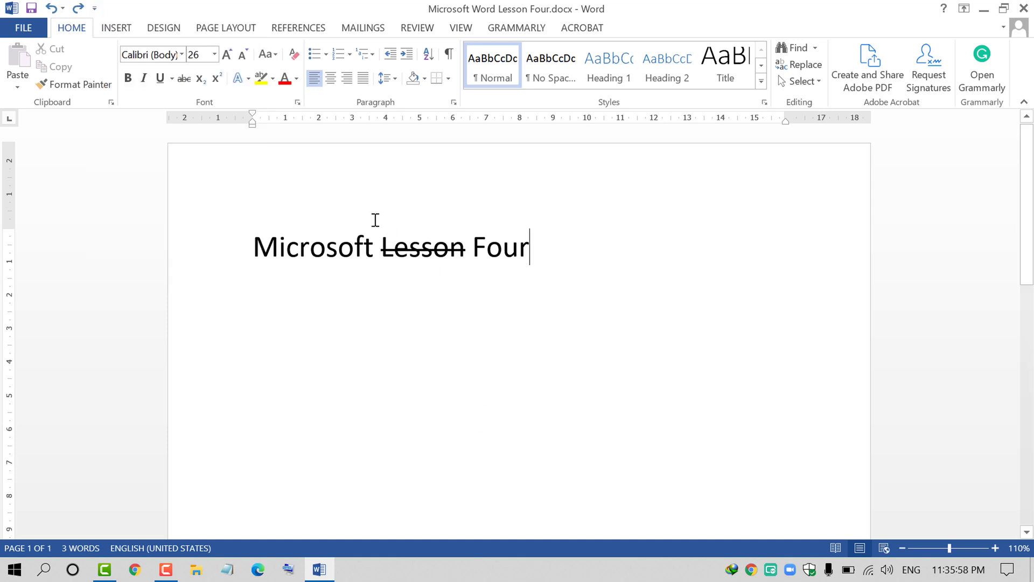
Remove the strikethrough from the word "Lesson" in the line of text.
double_click(388, 247)
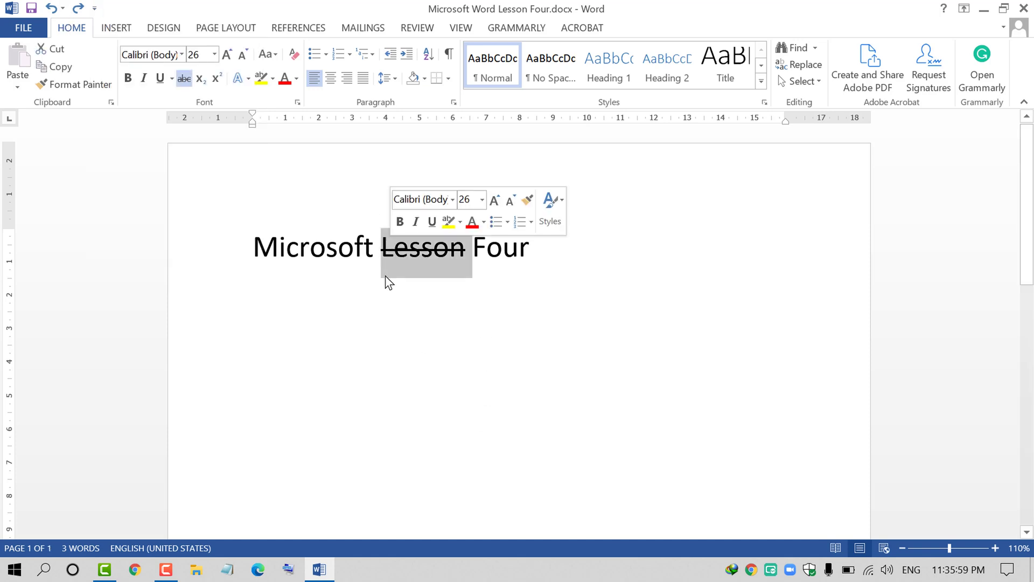
left_click(184, 78)
left_click(547, 335)
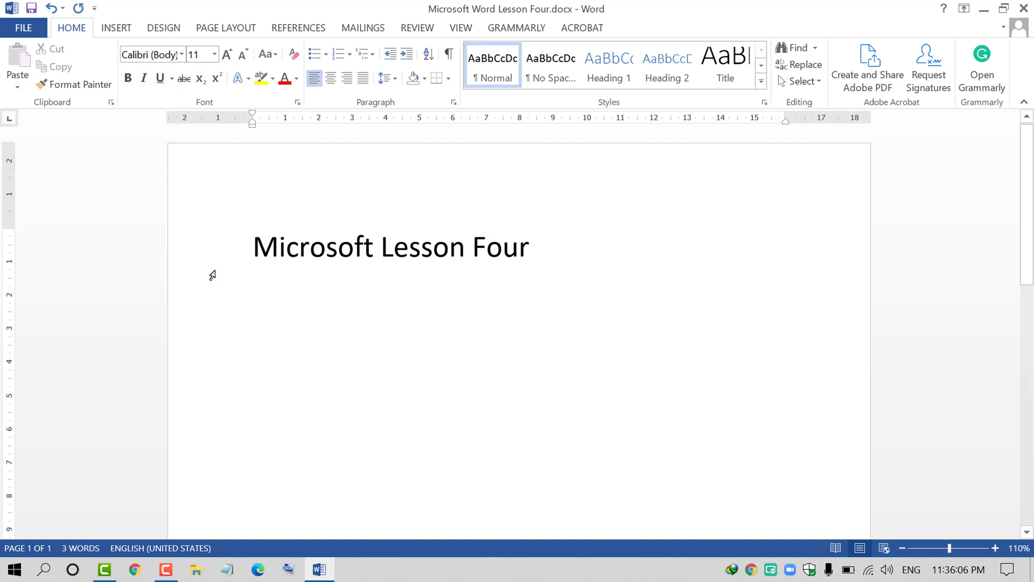
left_click(177, 261)
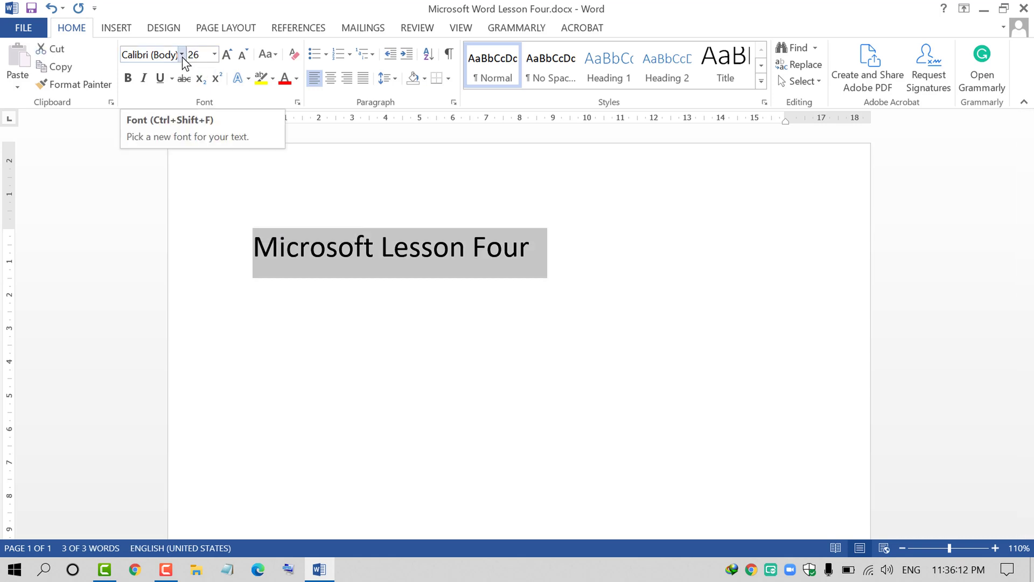
left_click(310, 248)
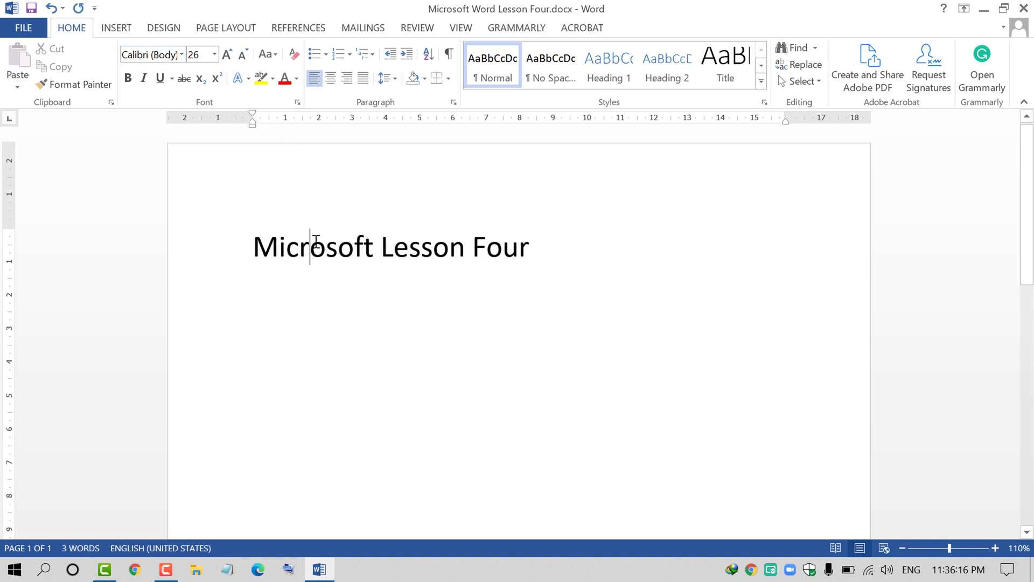
left_click(186, 257)
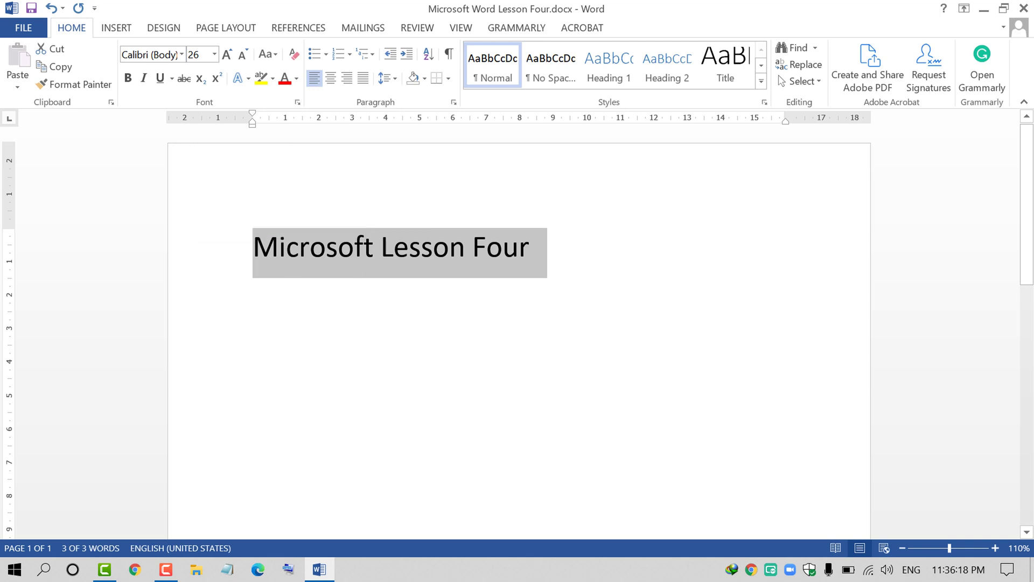
key("Down")
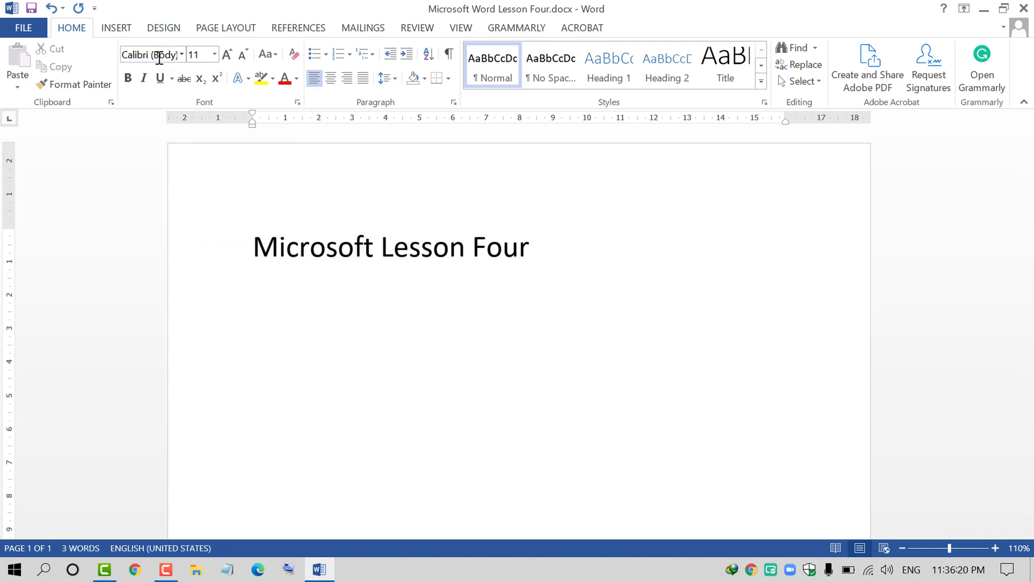
Set the font of the whole "Microsoft Lesson Four" line to Algerian.
left_click(194, 263)
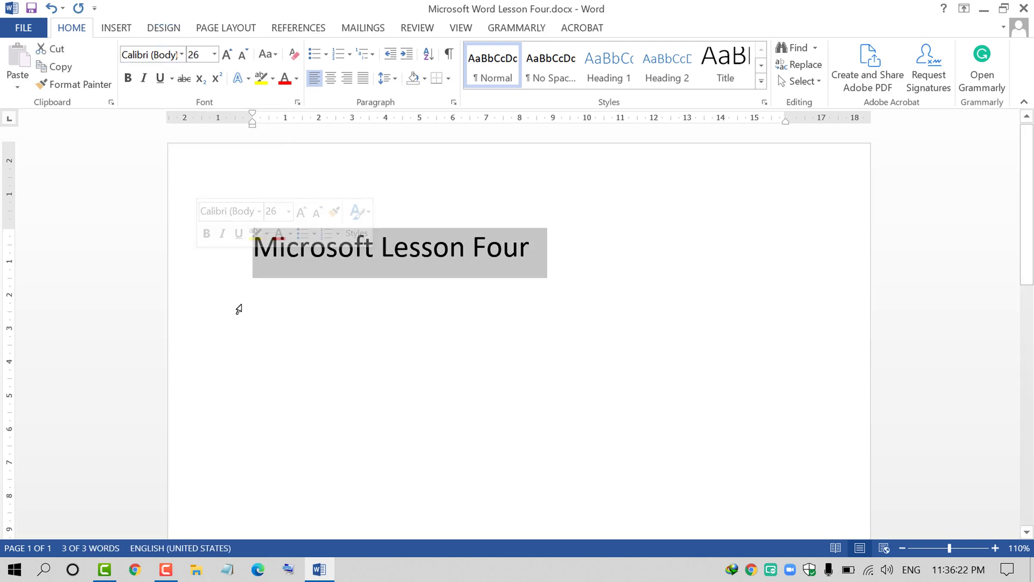
left_click(182, 54)
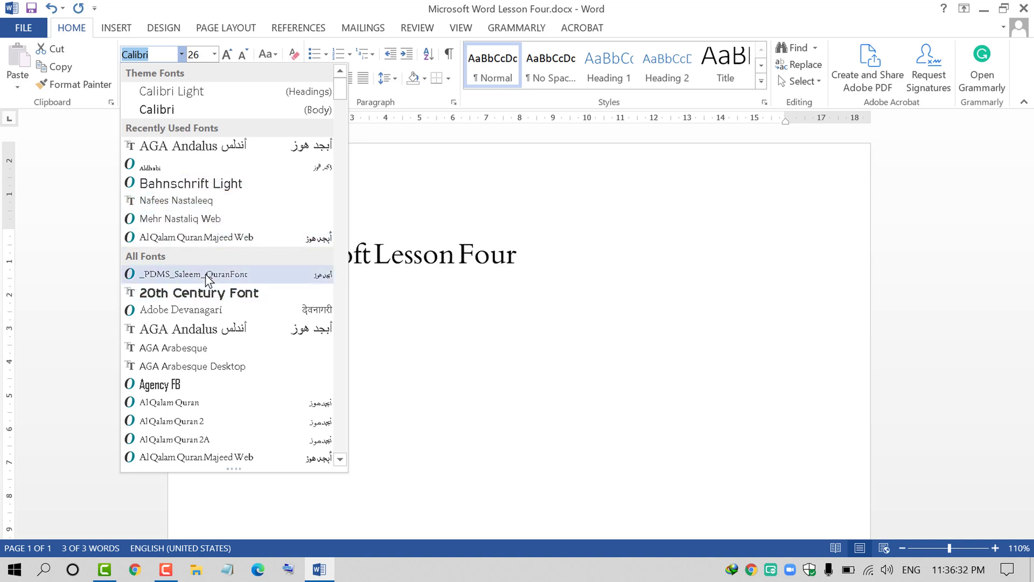
scroll(205, 382, "down", 3)
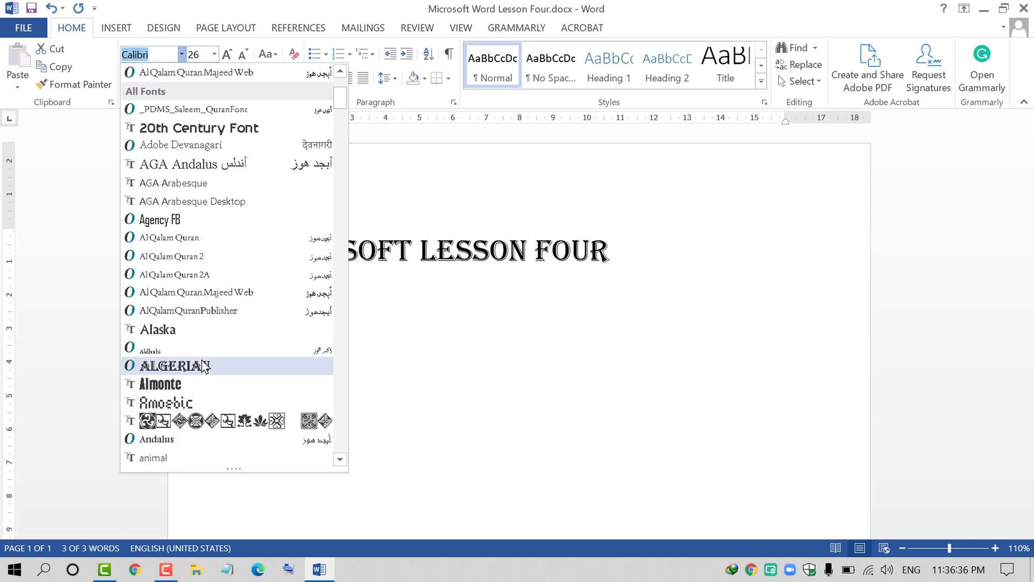
left_click(204, 367)
left_click(250, 283)
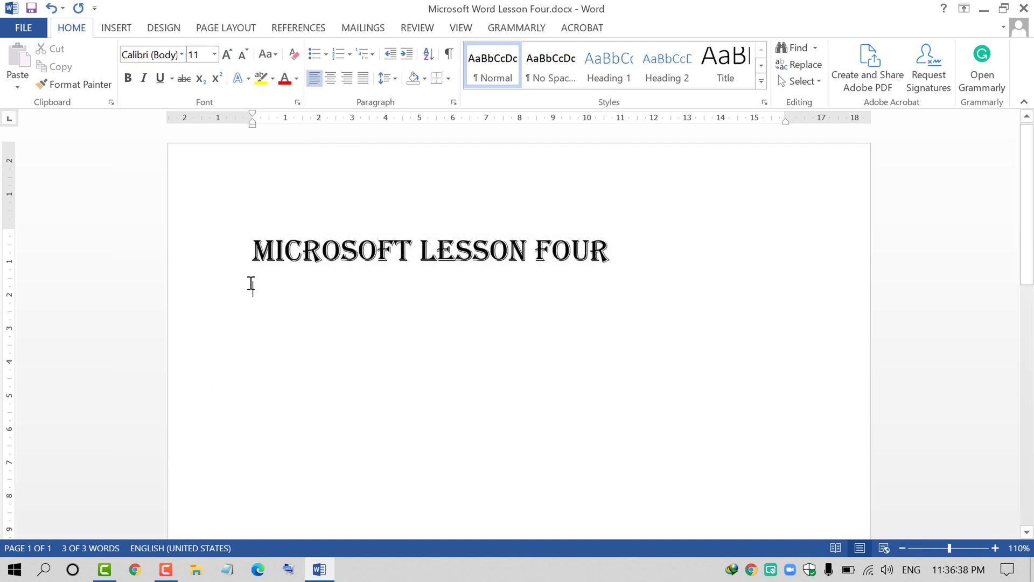
Browse the available fonts and change the "Microsoft Lesson Four" line to Papyrus.
left_click(172, 254)
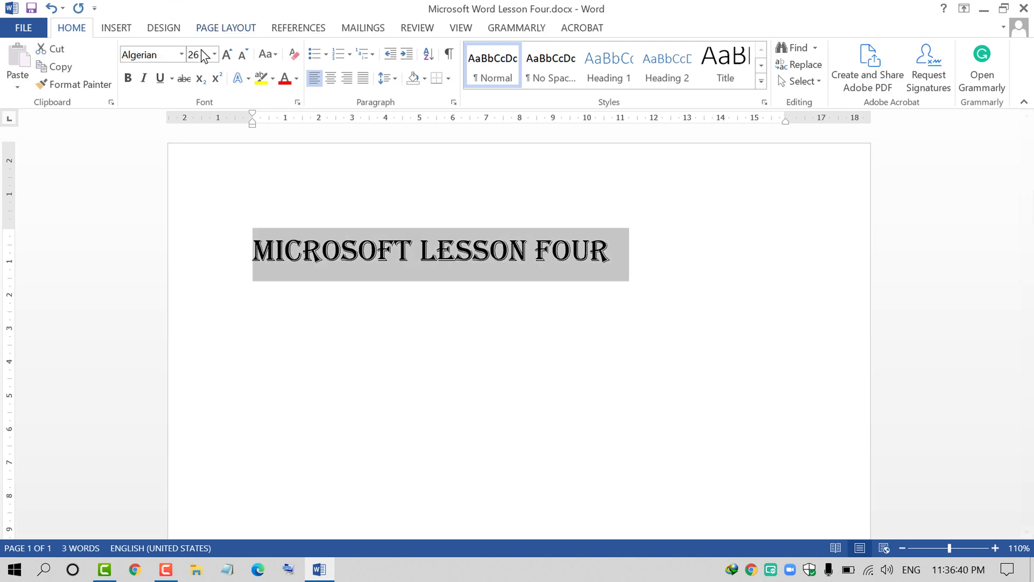
left_click(182, 56)
scroll(186, 310, "down", 6)
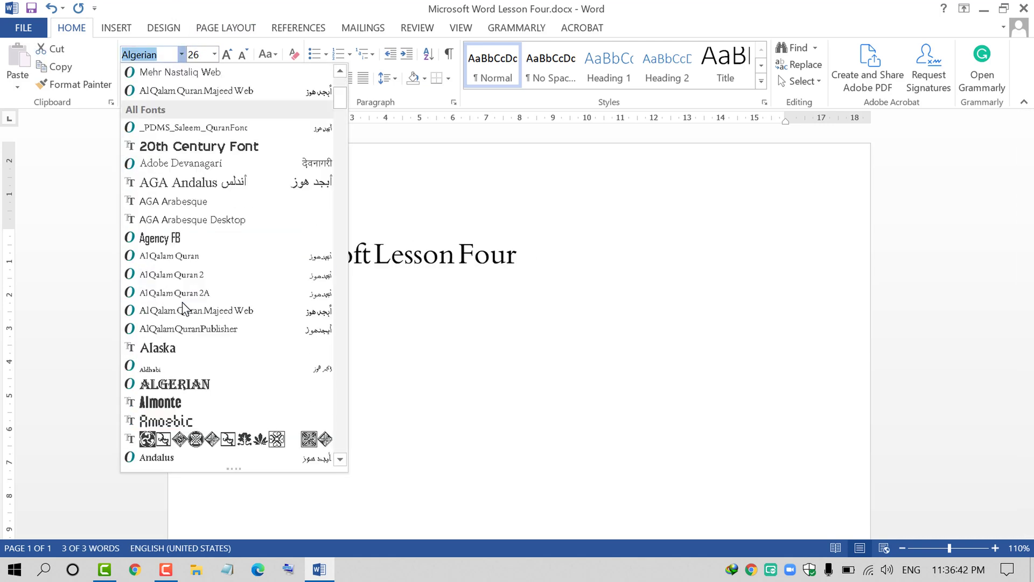
scroll(186, 309, "down", 8)
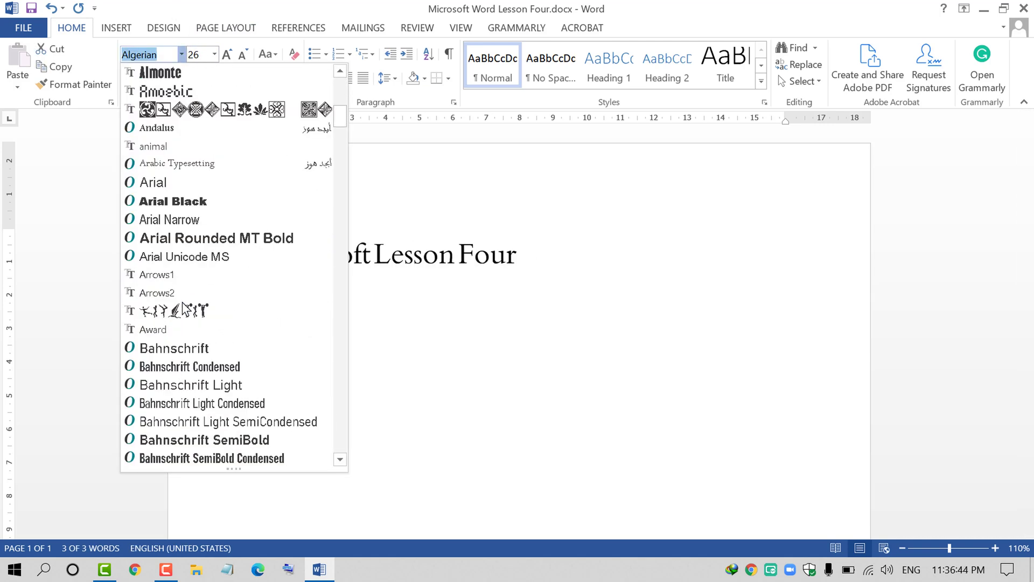
scroll(183, 308, "down", 18)
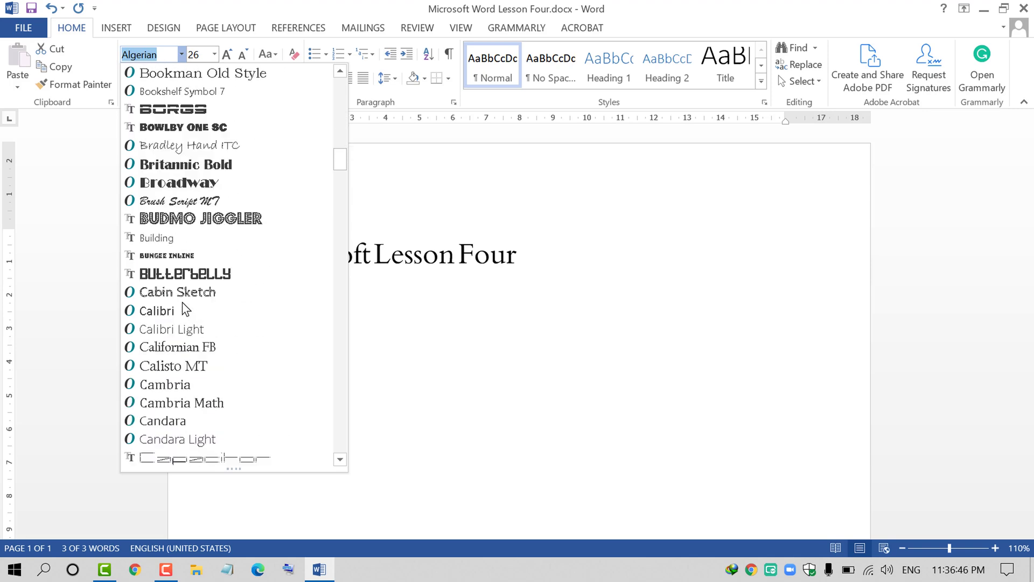
scroll(183, 309, "down", 20)
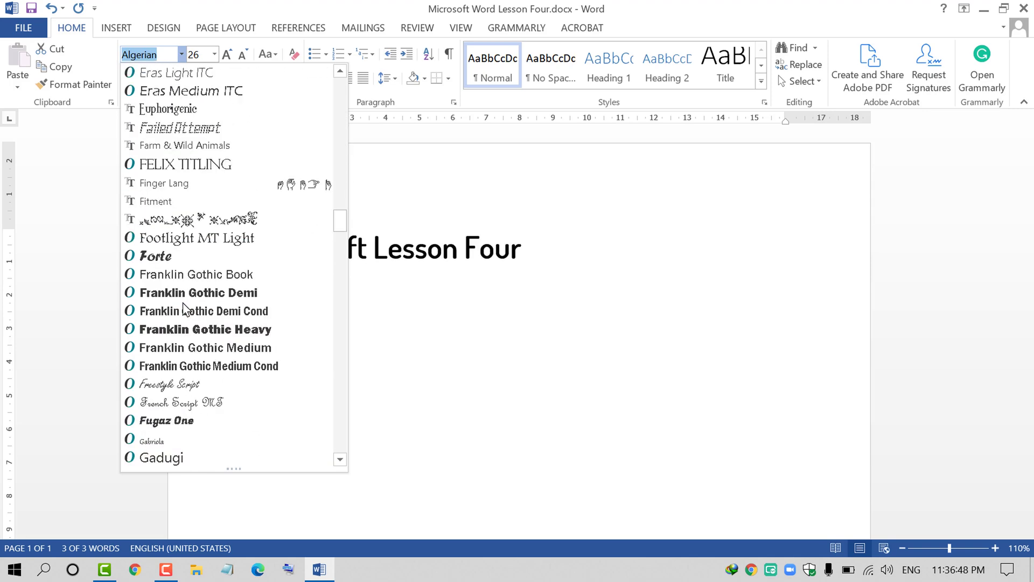
scroll(185, 309, "down", 20)
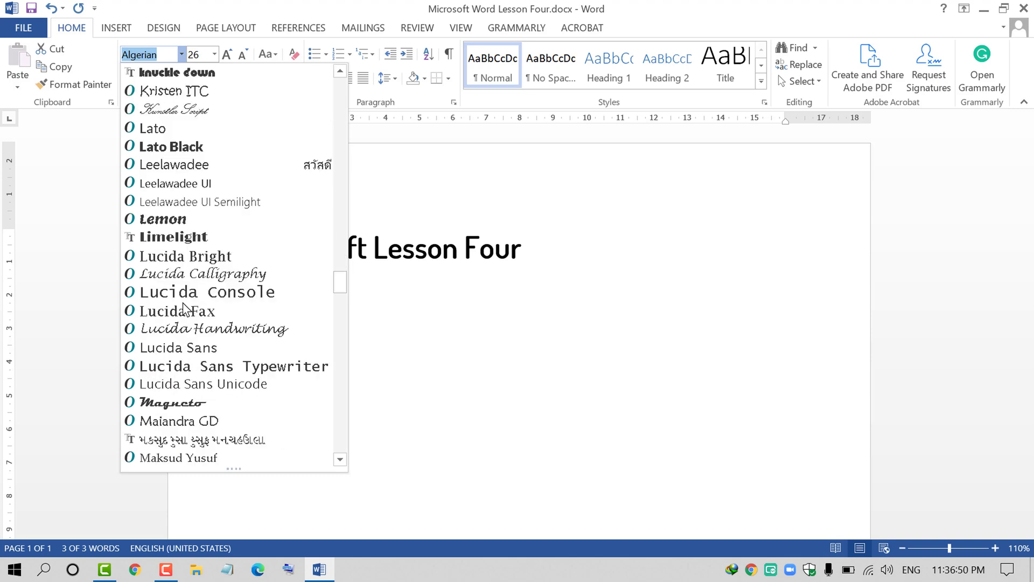
scroll(183, 309, "down", 14)
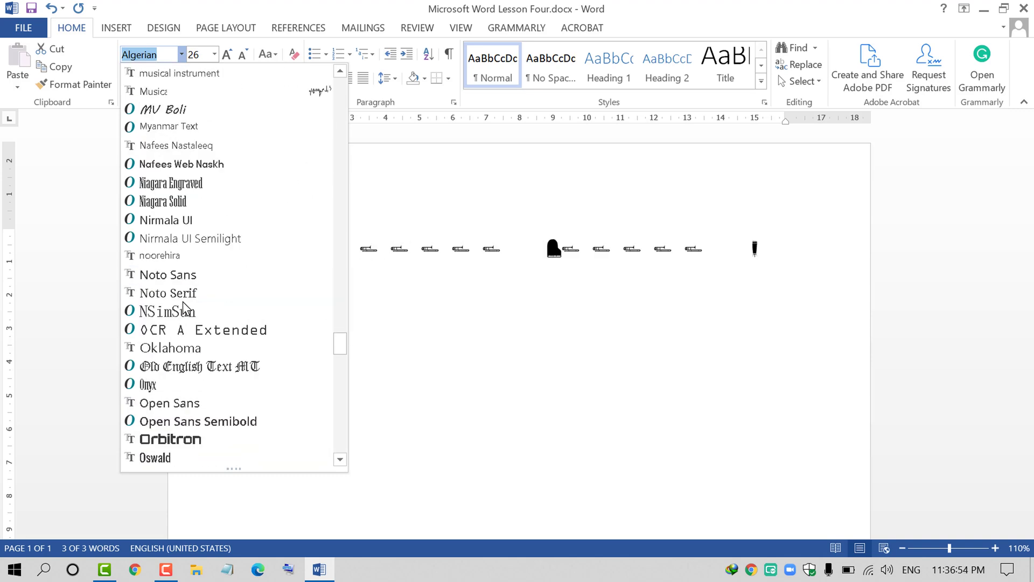
scroll(182, 301, "up", 3)
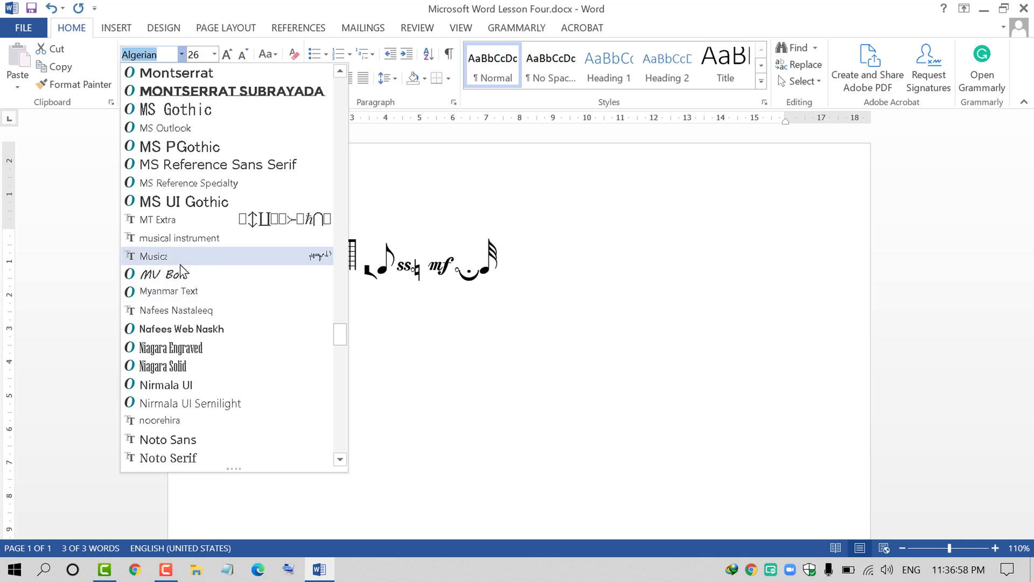
scroll(181, 270, "down", 2)
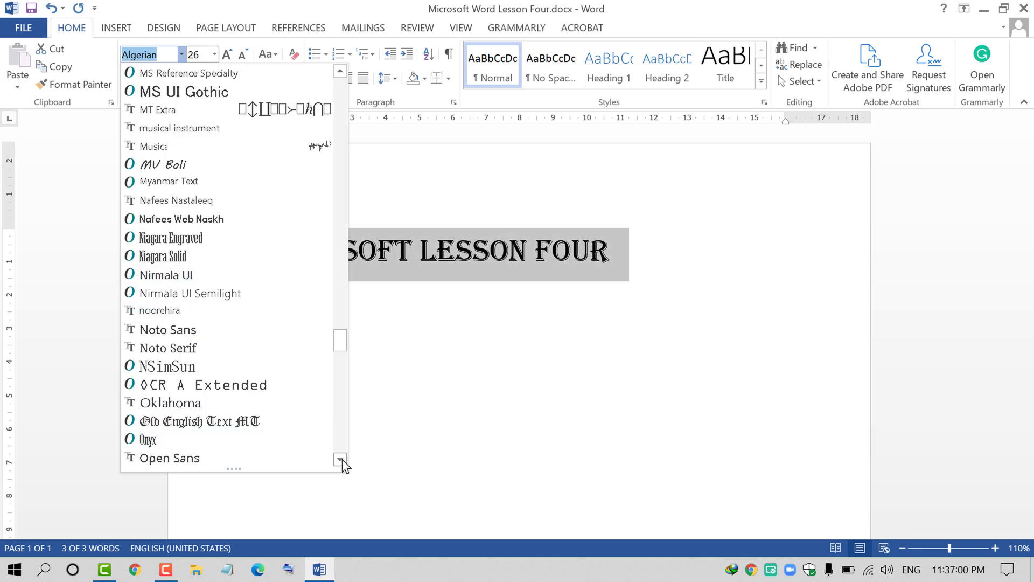
left_click_drag(341, 461, 341, 461)
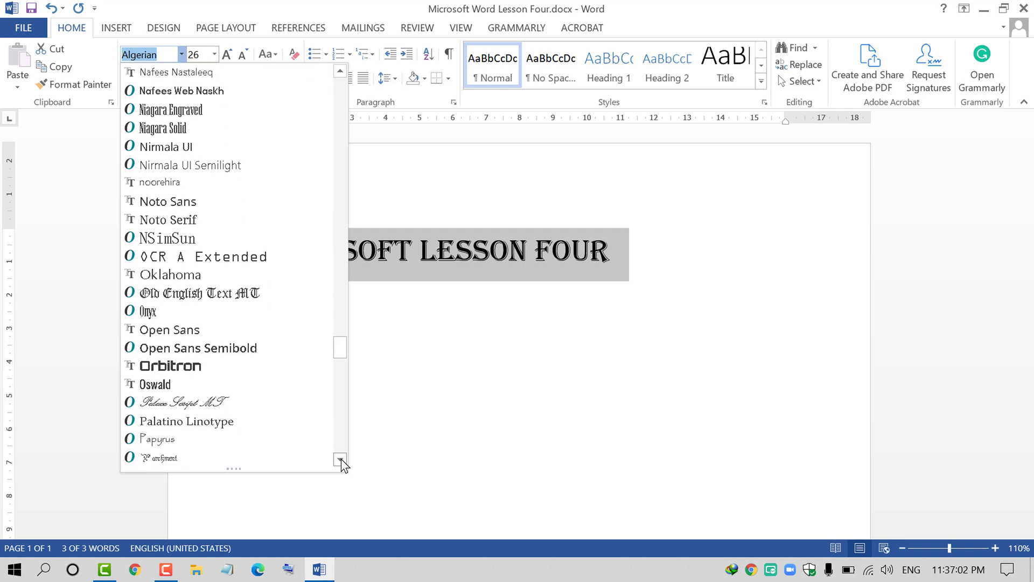
left_click(234, 439)
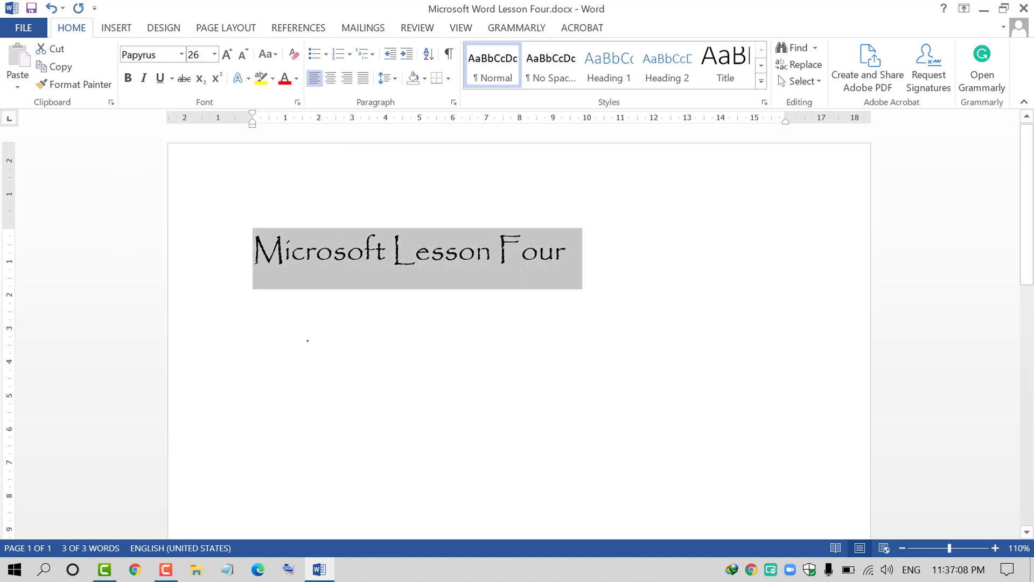
left_click(222, 302)
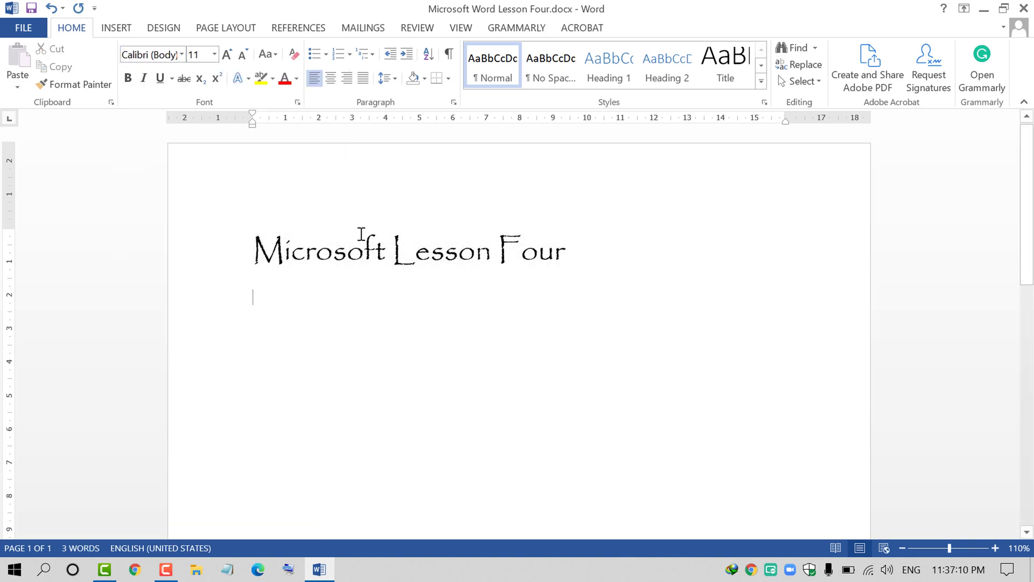
Colour the "Microsoft Lesson Four" line dark crimson using a standard colour from the Colors dialog.
left_click(193, 257)
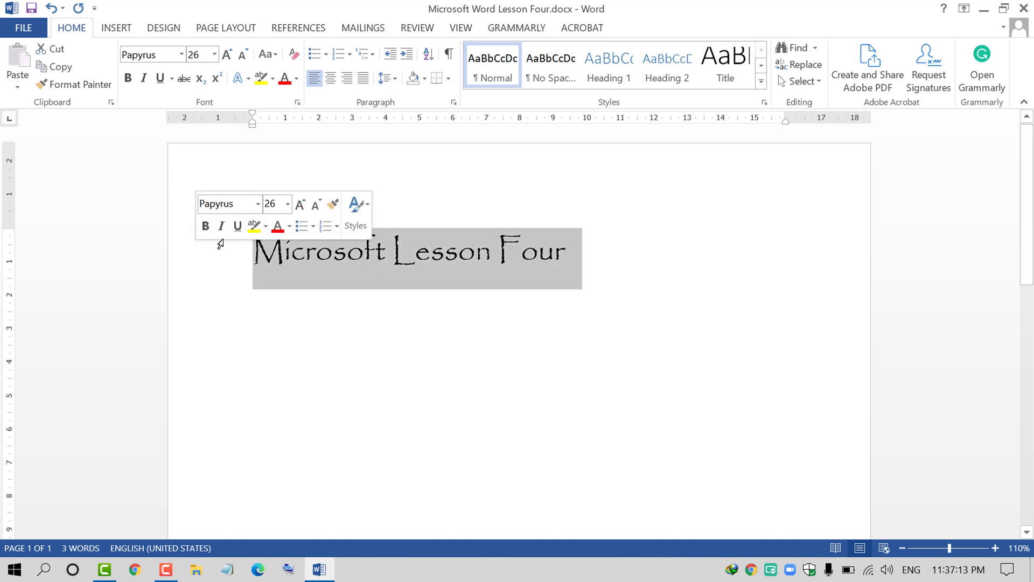
left_click(298, 79)
left_click(308, 225)
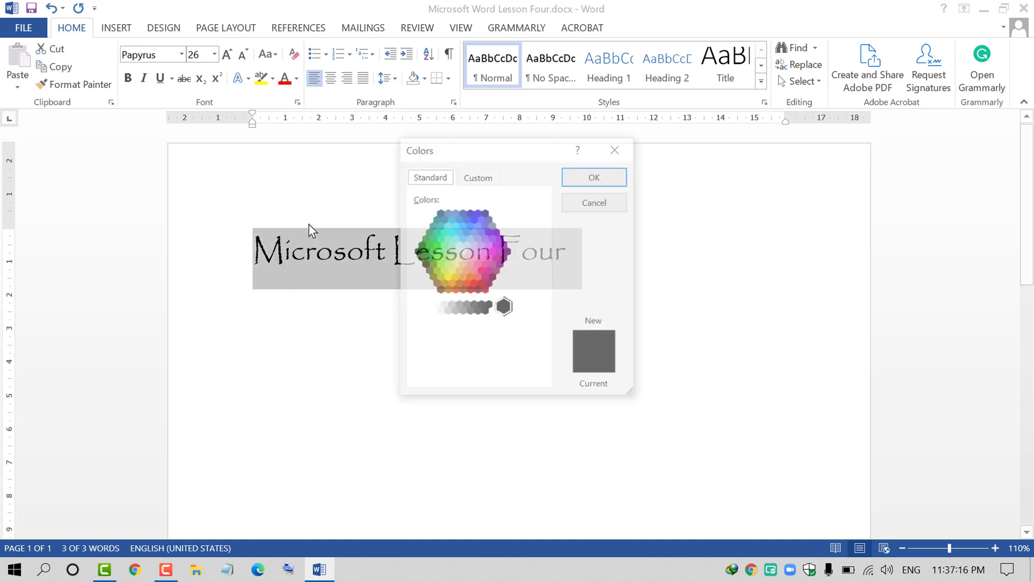
left_click(490, 290)
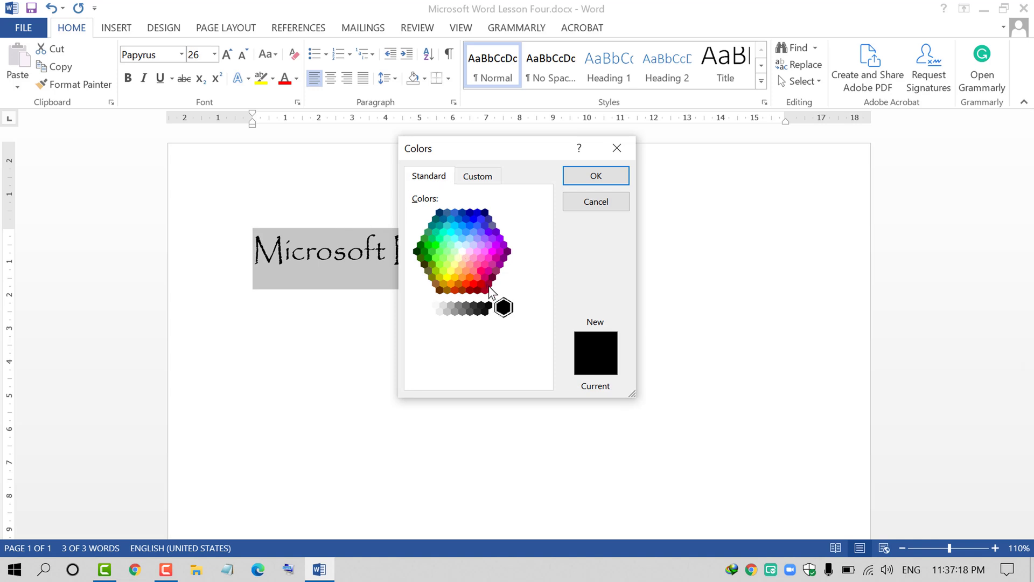
left_click(488, 284)
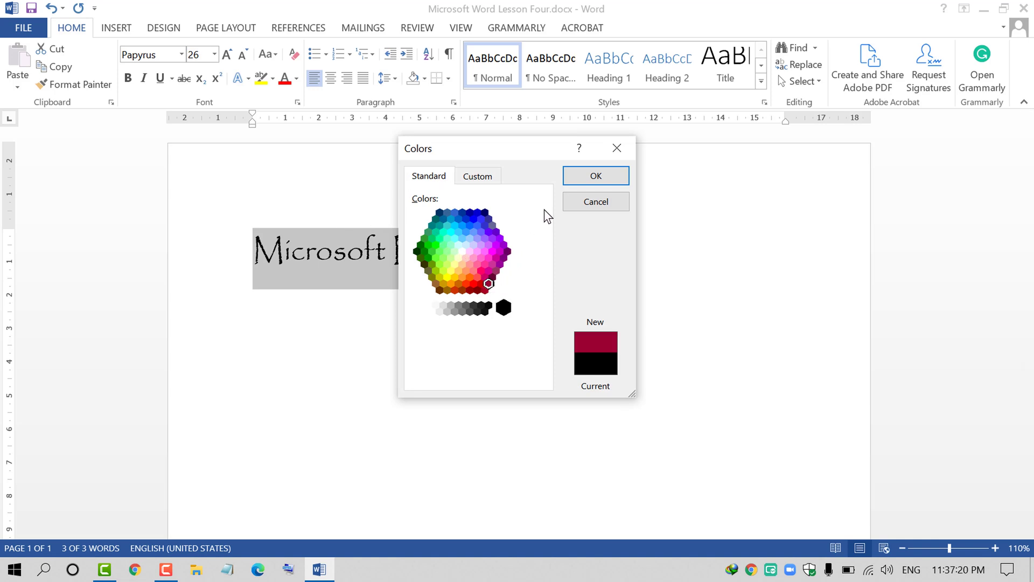
left_click(593, 176)
Add a new line below "Microsoft Lesson Four" containing the word "The".
left_click(607, 241)
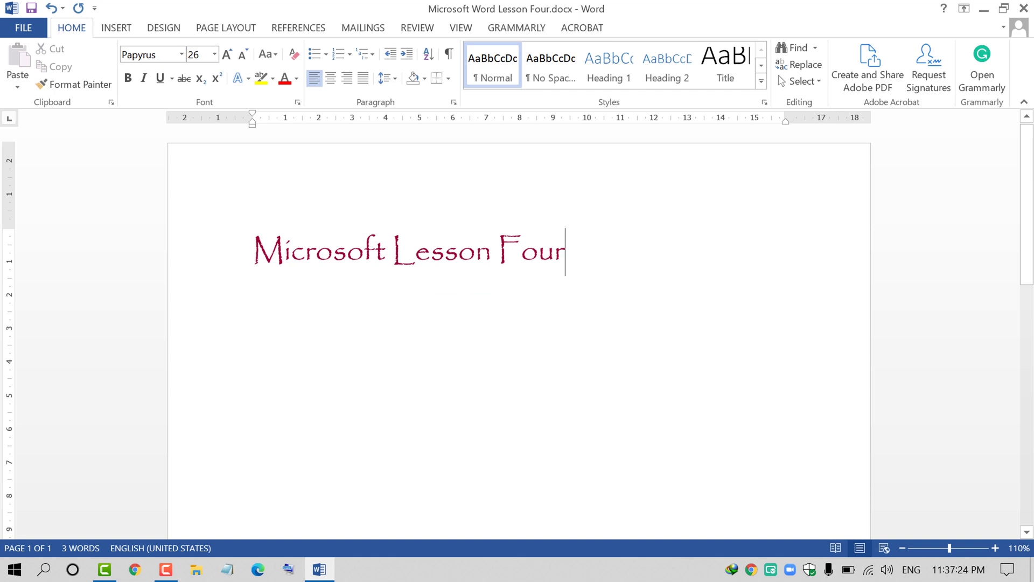
key("Return")
type("The")
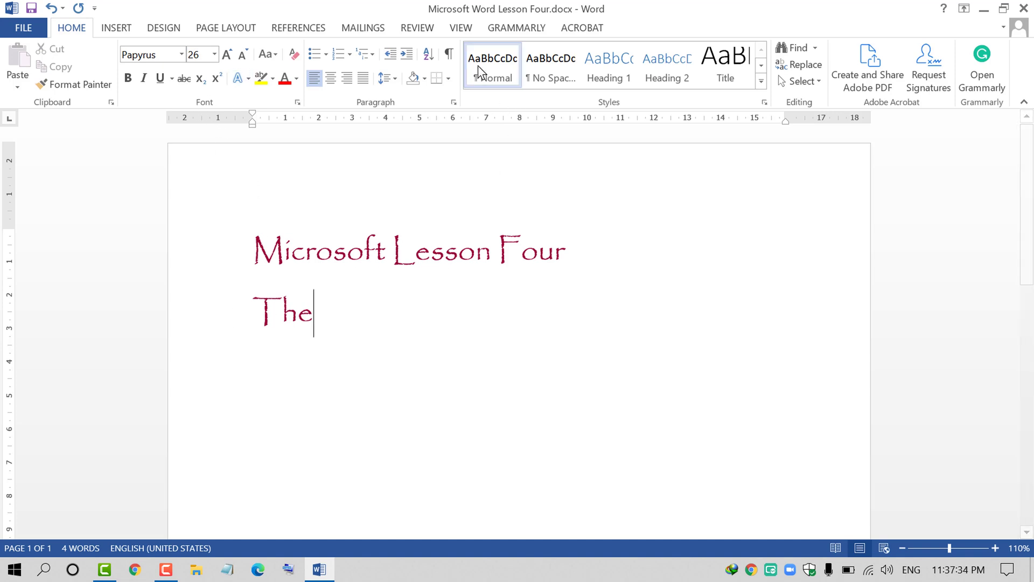
Shrink the font size of the word "The" on the second line to 14.
left_click(181, 330)
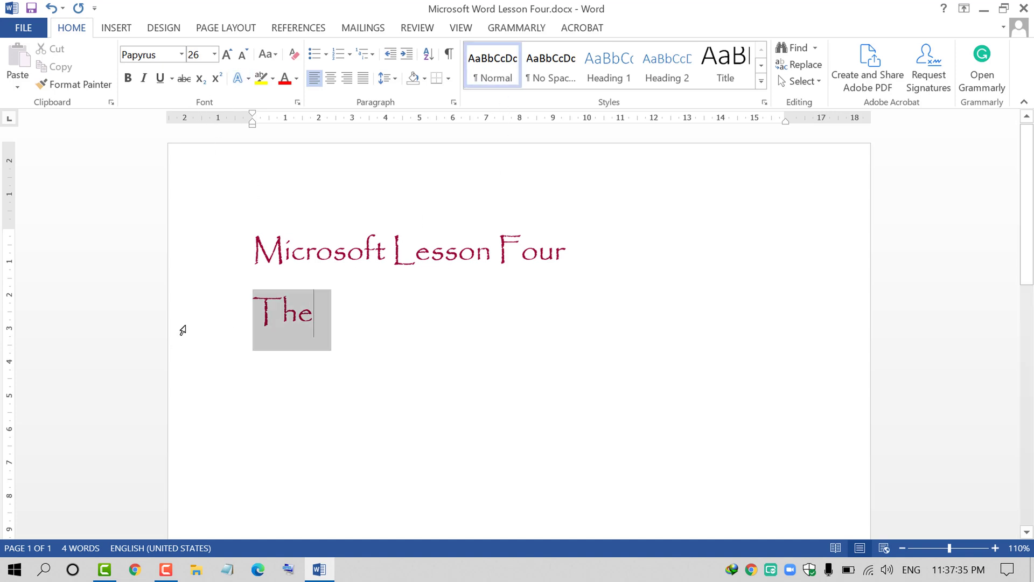
left_click(244, 54)
left_click(243, 54)
left_click(244, 53)
left_click(244, 53)
left_click(244, 53)
left_click(243, 53)
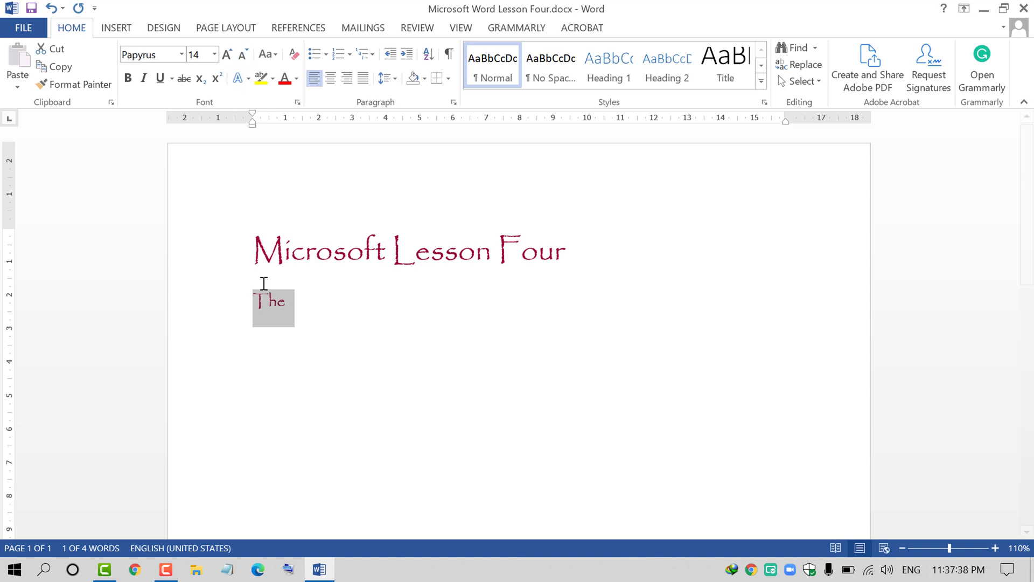
Complete the second line so it reads "The quick brown fox jumped over the lazy dog.".
key("Right")
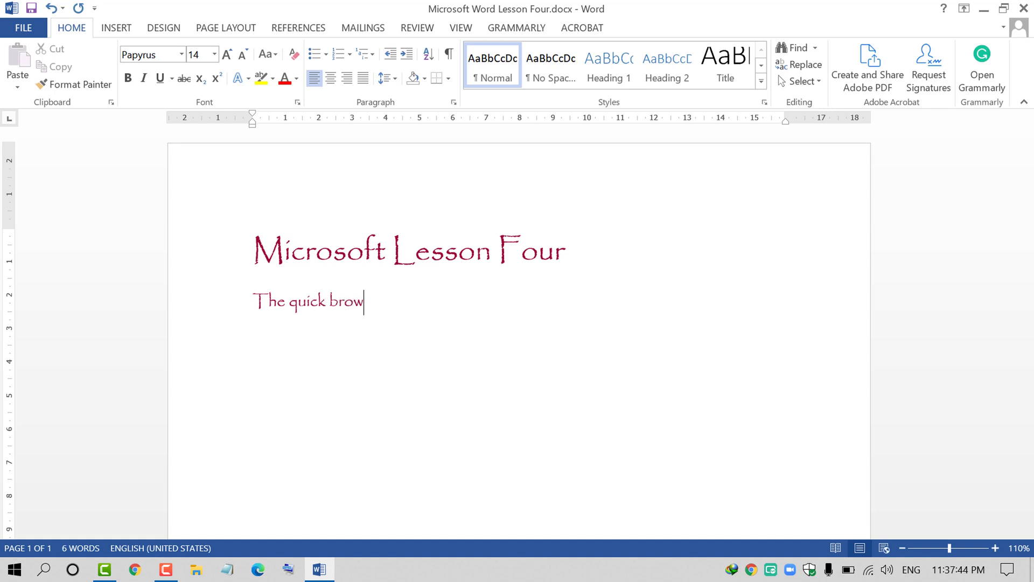
type("quick brown fox jumped over the lazy dog.")
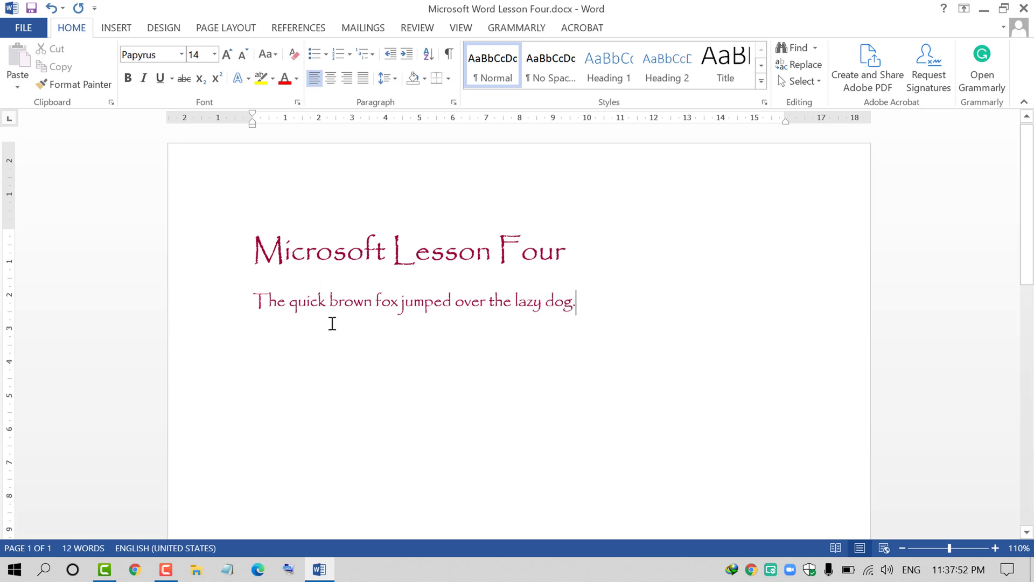
Replace the sentence about the quick brown fox on the second line with "Smiling is also a charity".
scroll(434, 346, "up", 5, "ctrl")
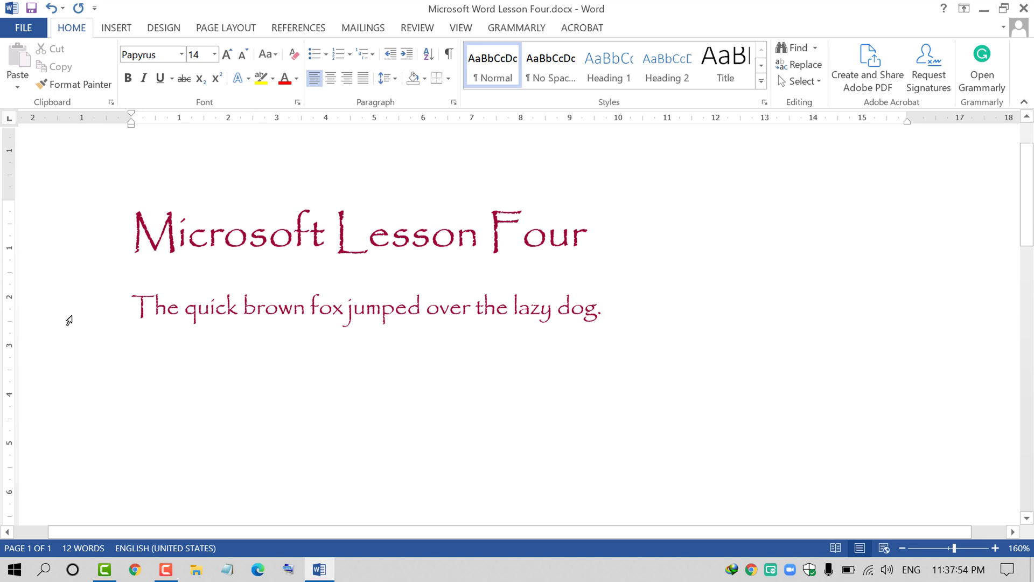
left_click(66, 322)
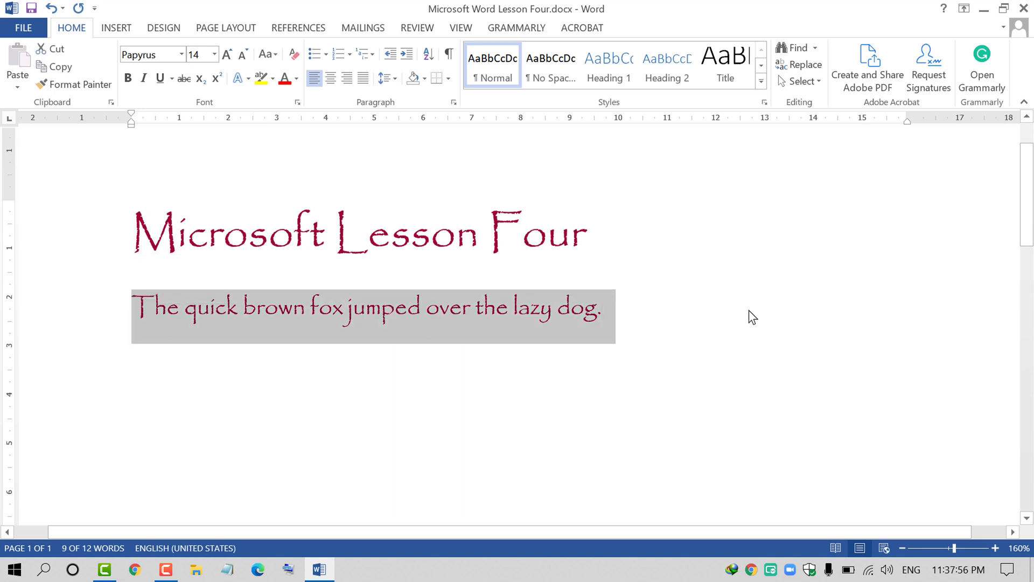
left_click(706, 326)
left_click(91, 322)
type("Smilinn")
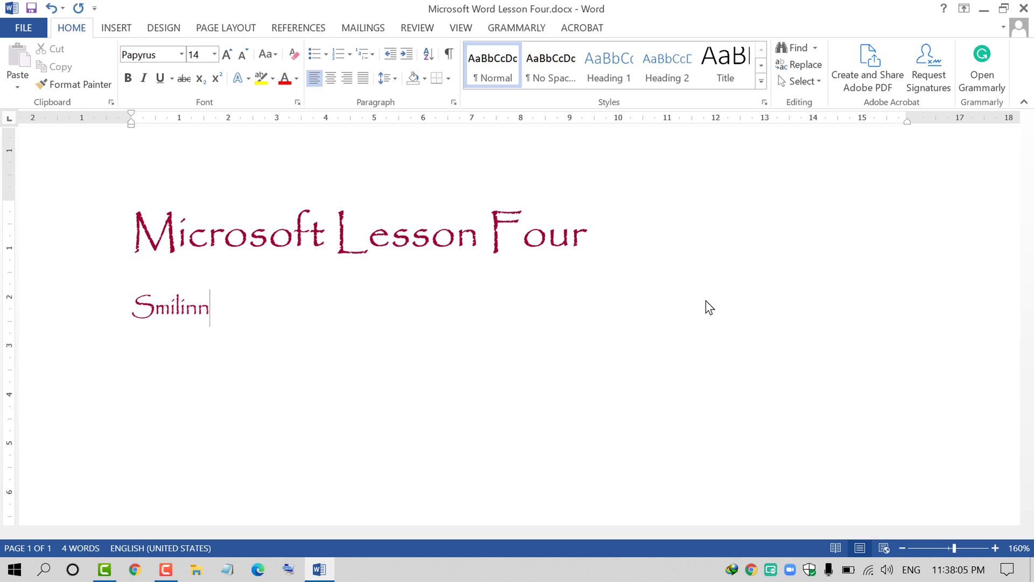
key("BackSpace")
type("g is alo")
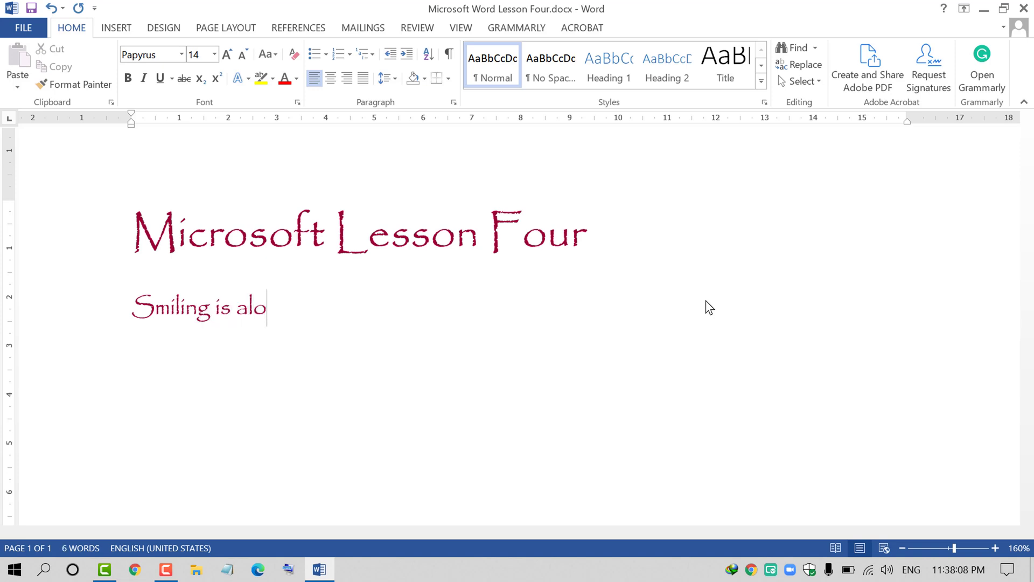
key("BackSpace")
type("so a char")
type("i")
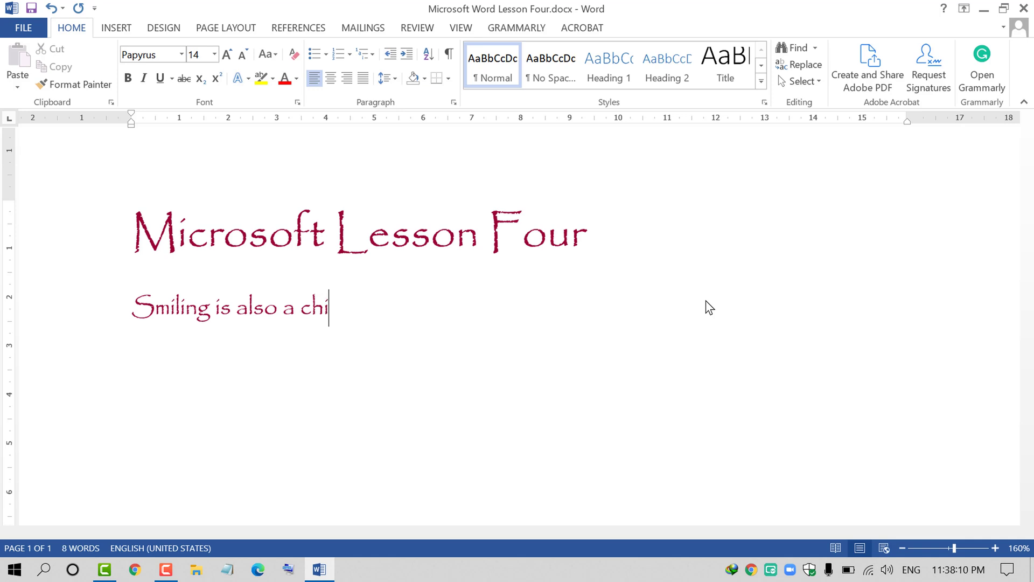
key("BackSpace")
type("arity")
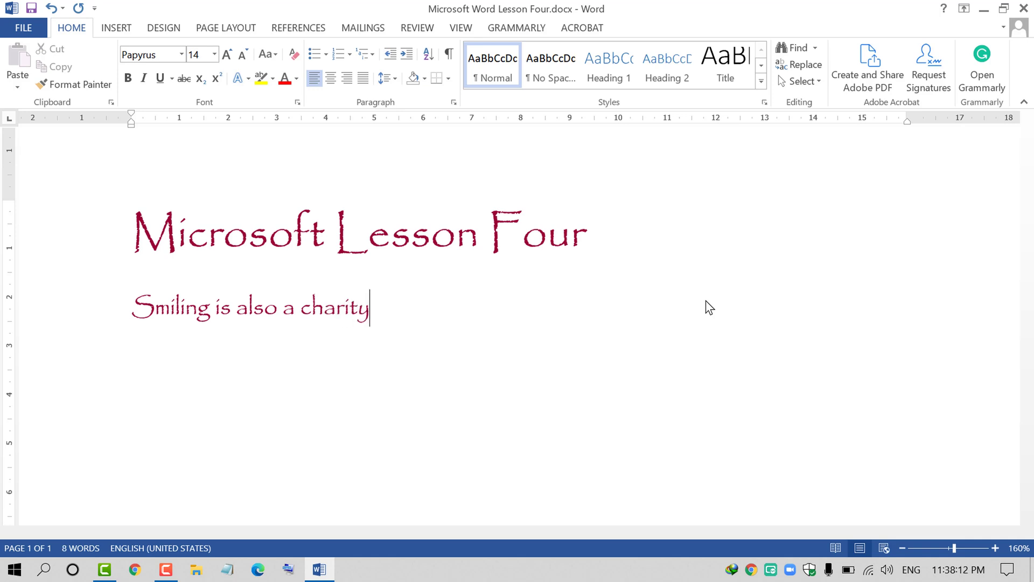
Append the attribution "– By Mohammed" to the end of the "Smiling is also a charity" line.
type(" - ")
type("By M")
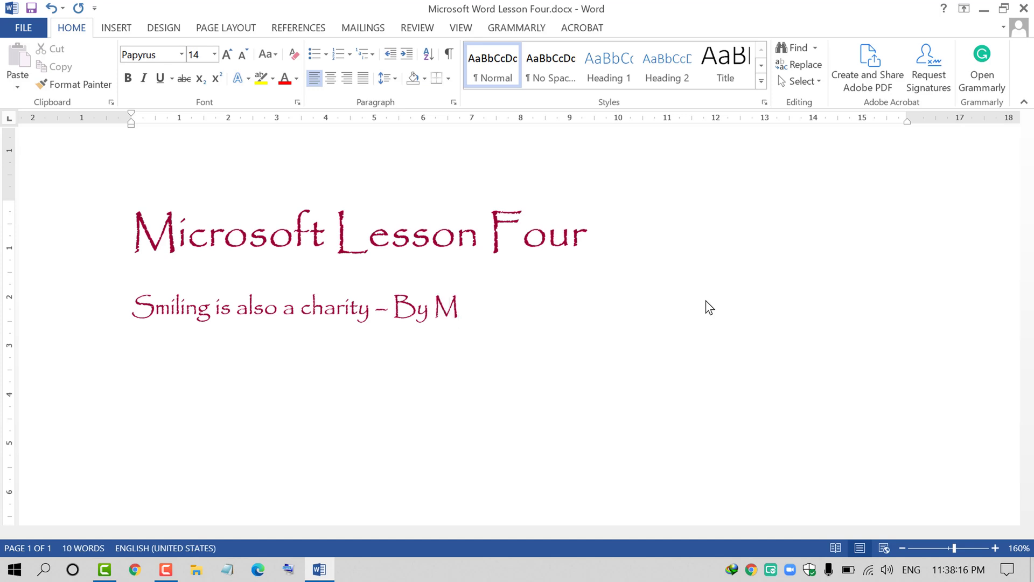
type("ohammed")
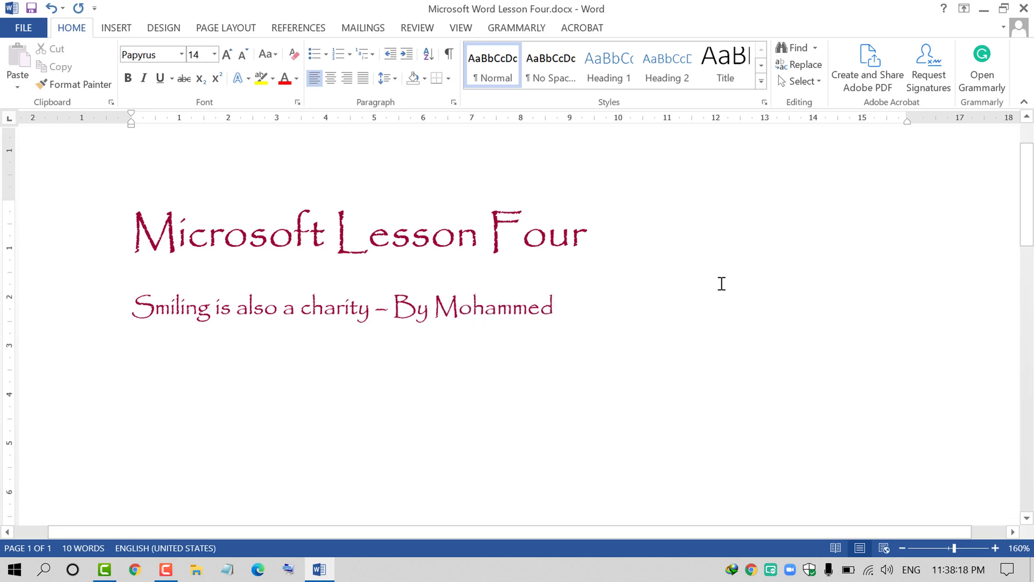
Add "(Prophet – Peace Be Upon Him)" in parentheses after the attribution on the second line.
type(" (P")
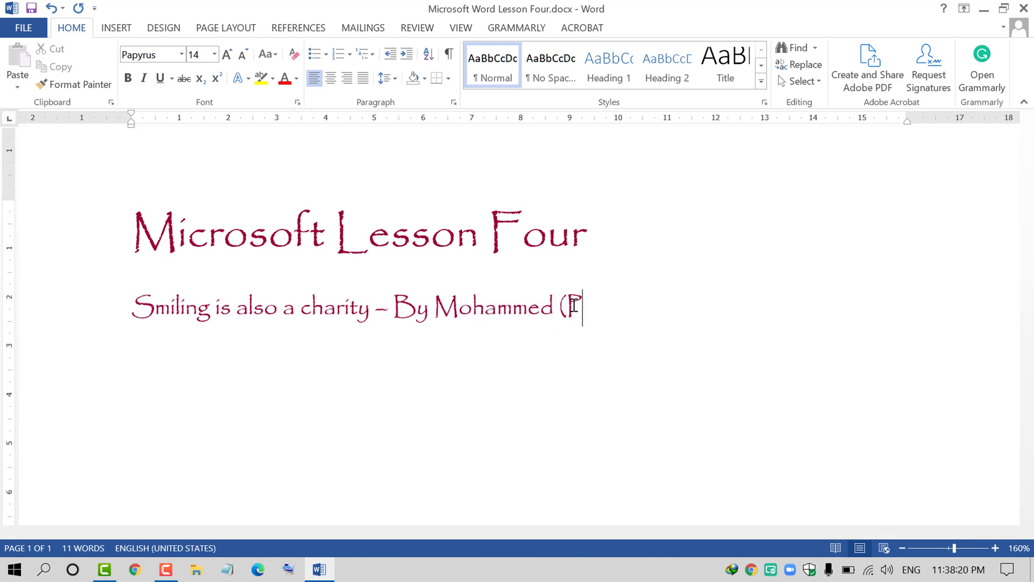
type("O")
key("BackSpace")
type("rp")
key("BackSpace")
type("ope")
key("BackSpace")
type("h")
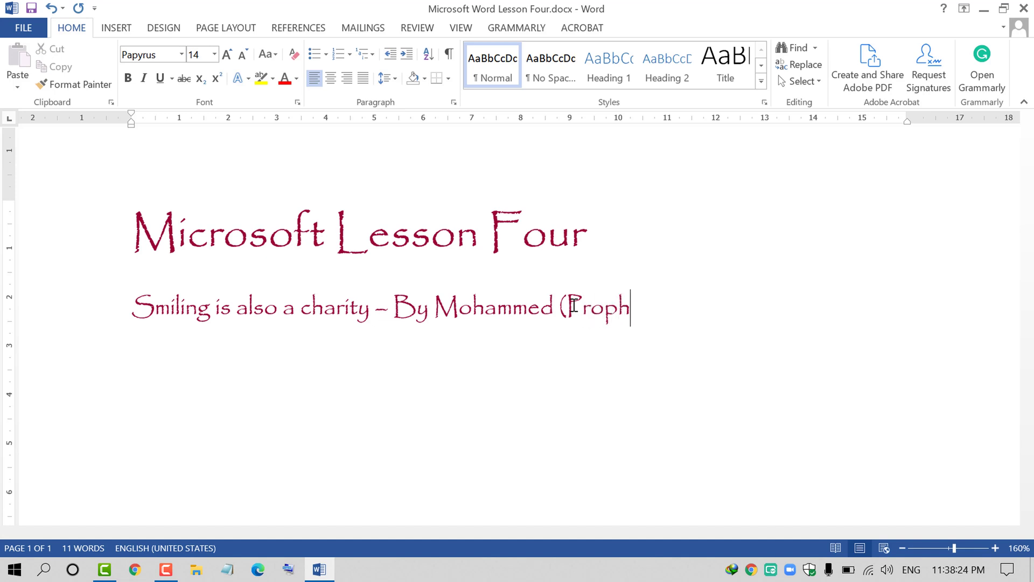
type("et - PEac")
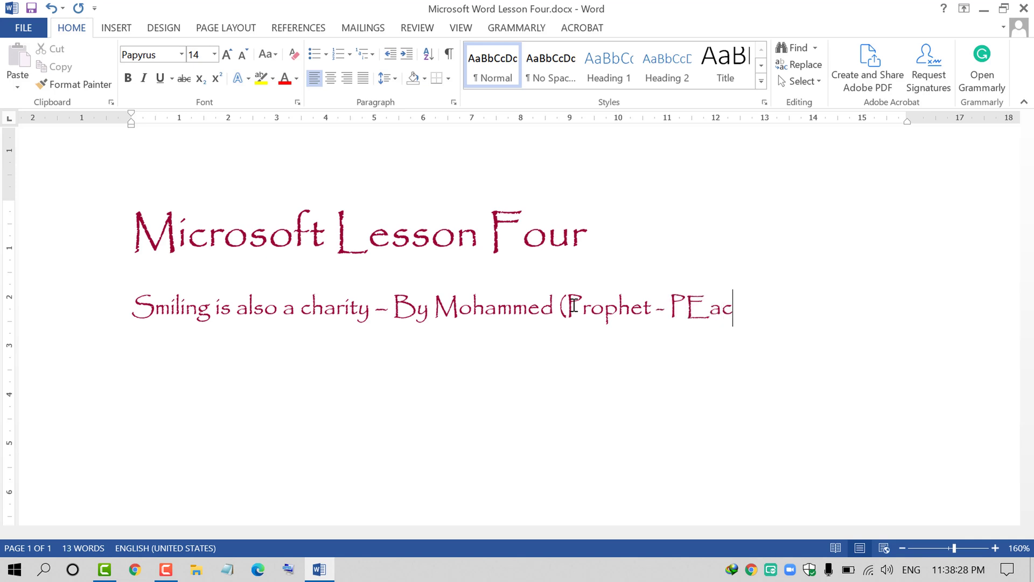
key("BackSpace")
key("BackSpace")
key("BackSpace")
type("eace Be U")
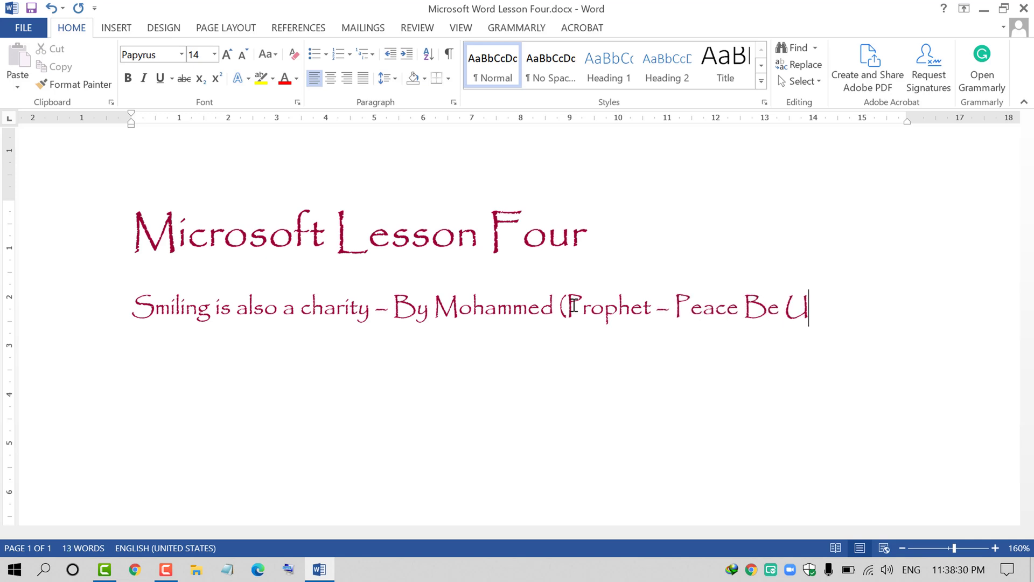
type("pon")
key("BackSpace")
key("BackSpace")
type("pon Him")
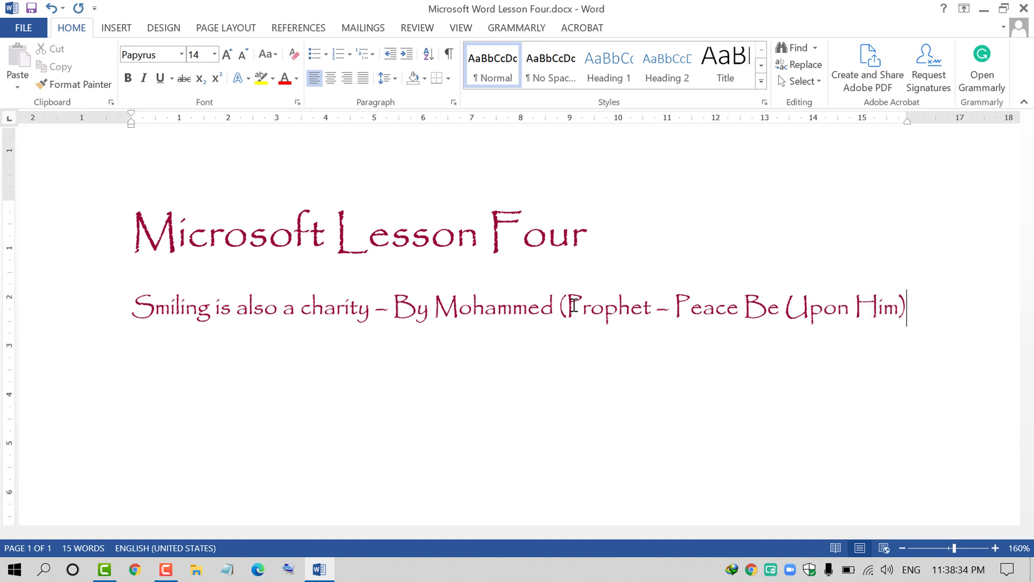
Remove the dash after "Smiling is also a charity" and put the "By Mohammed" attribution on its own line below.
left_click(389, 317)
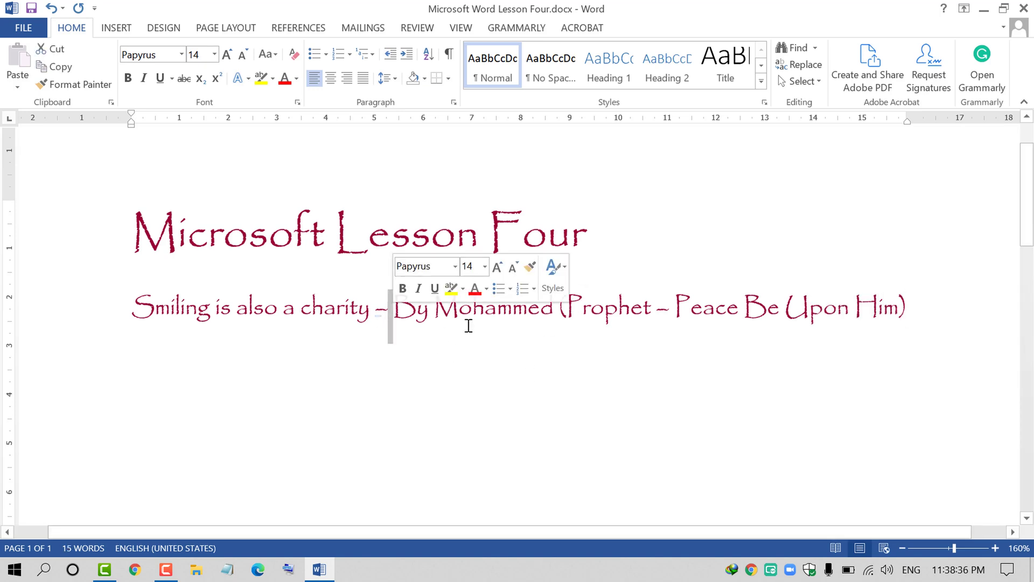
key("BackSpace")
key("BackSpace")
key("BackSpace")
key("Return")
left_click(94, 308)
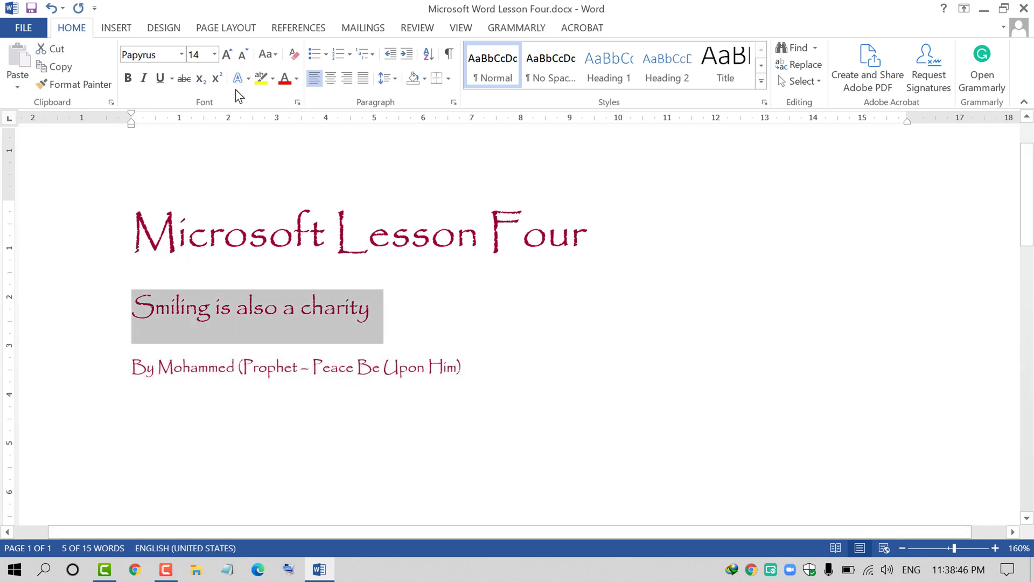
Replace the title "Microsoft Lesson Four" with "Quotes".
left_click(74, 246)
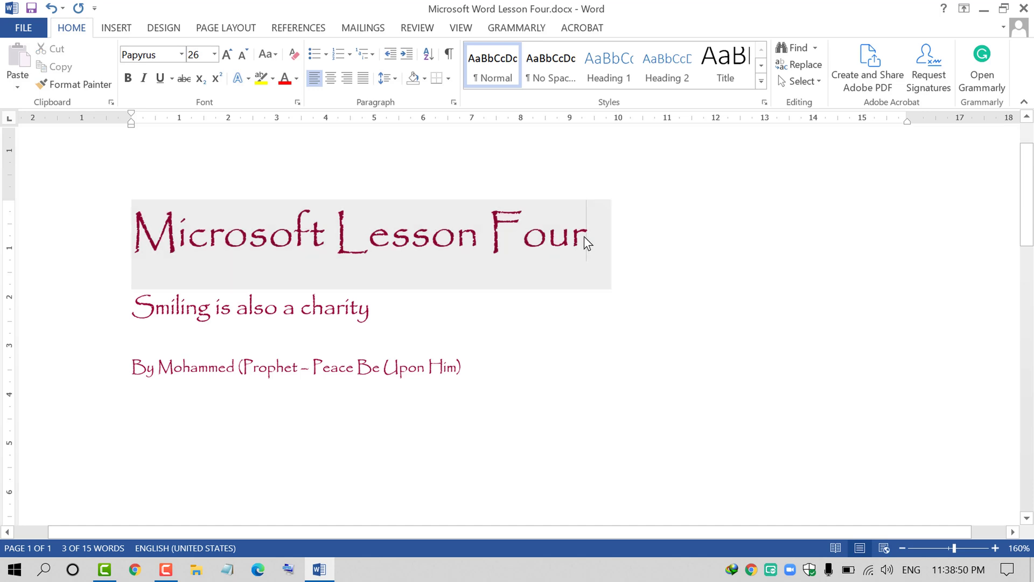
left_click_drag(584, 242, 279, 264)
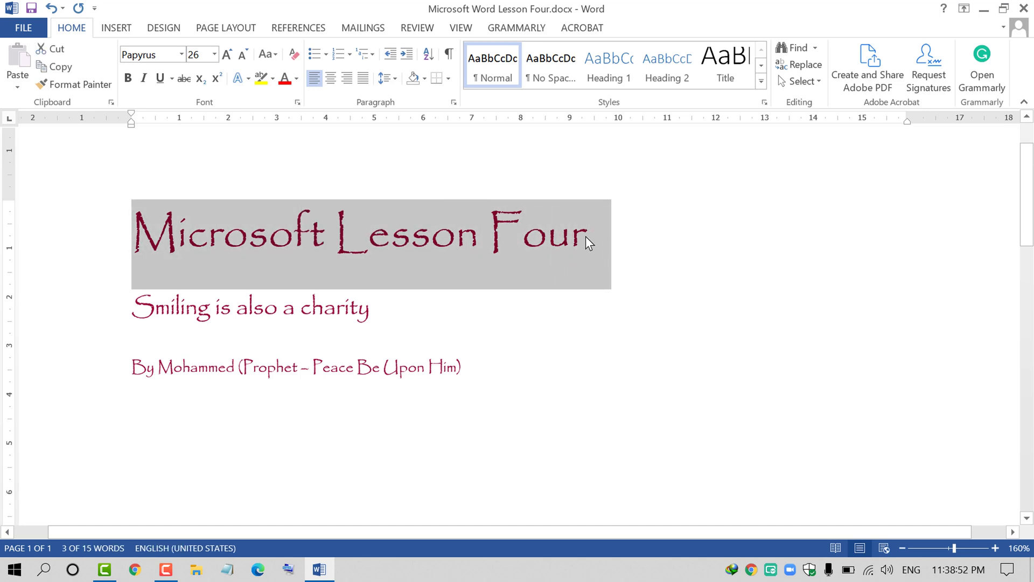
left_click(605, 236)
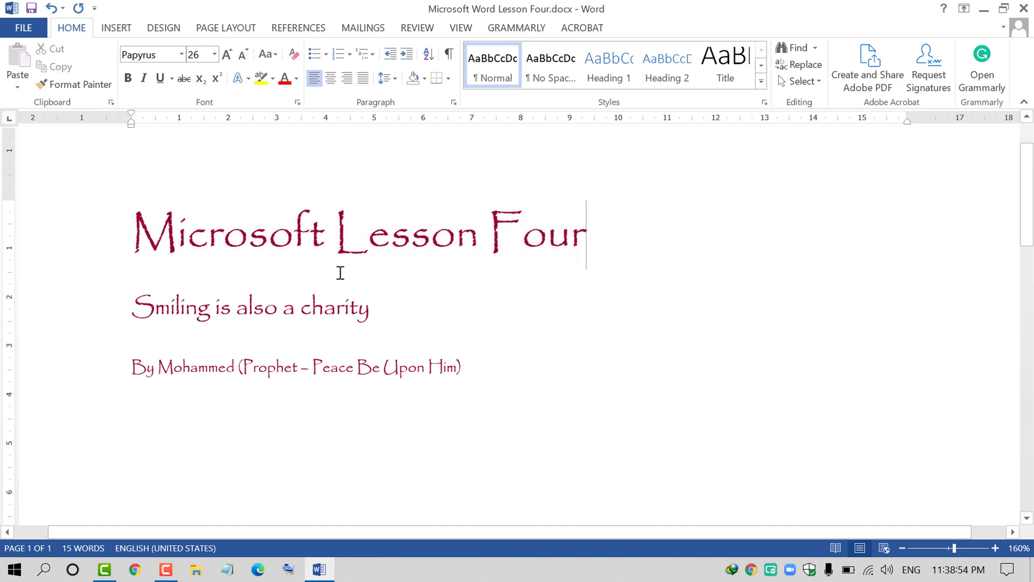
left_click(125, 237)
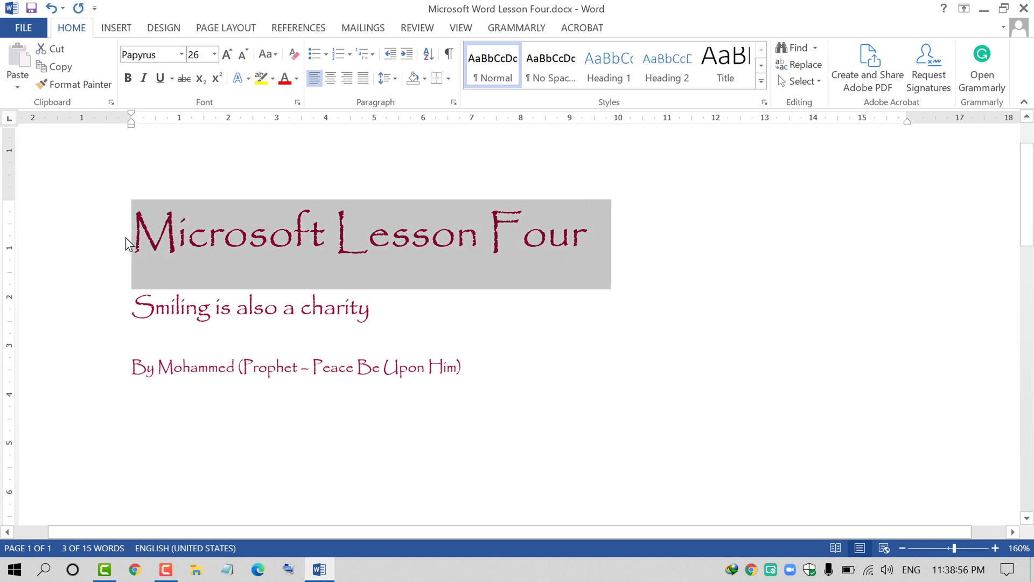
type("Quite")
key("BackSpace")
key("BackSpace")
key("BackSpace")
type("otes")
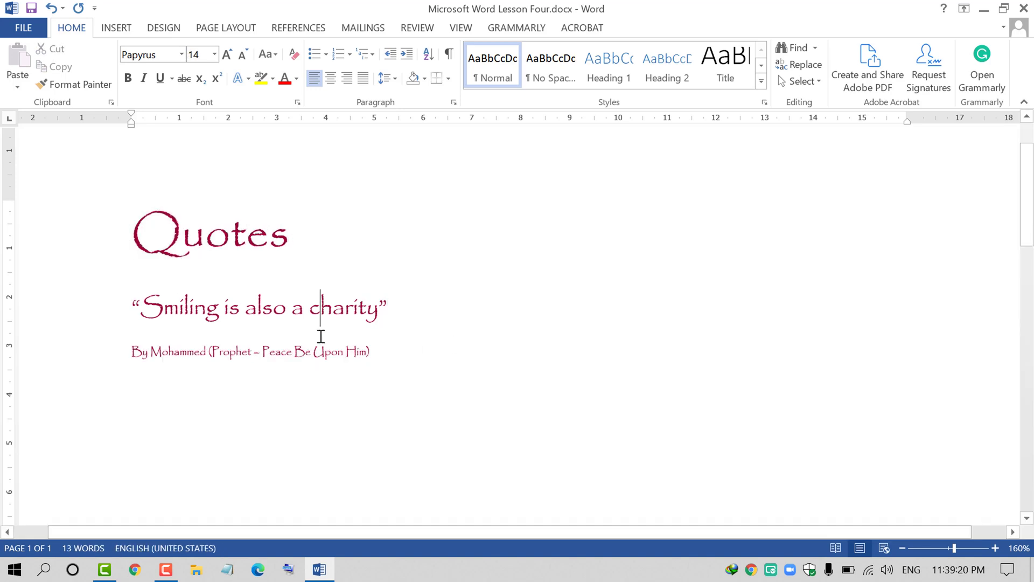
Turn on superscript formatting at the end of the "By Mohammed" line.
double_click(321, 334)
left_click(305, 332)
key("ctrl+shift+equal")
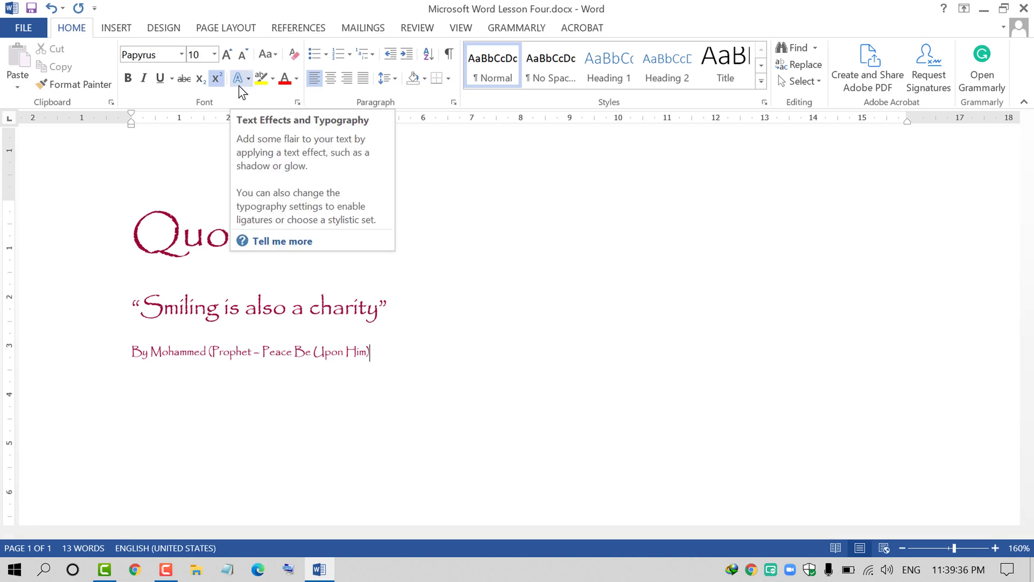
Apply the preset text effect with black fill and a hard blue shadow to the "Quotes" title.
left_click(50, 269)
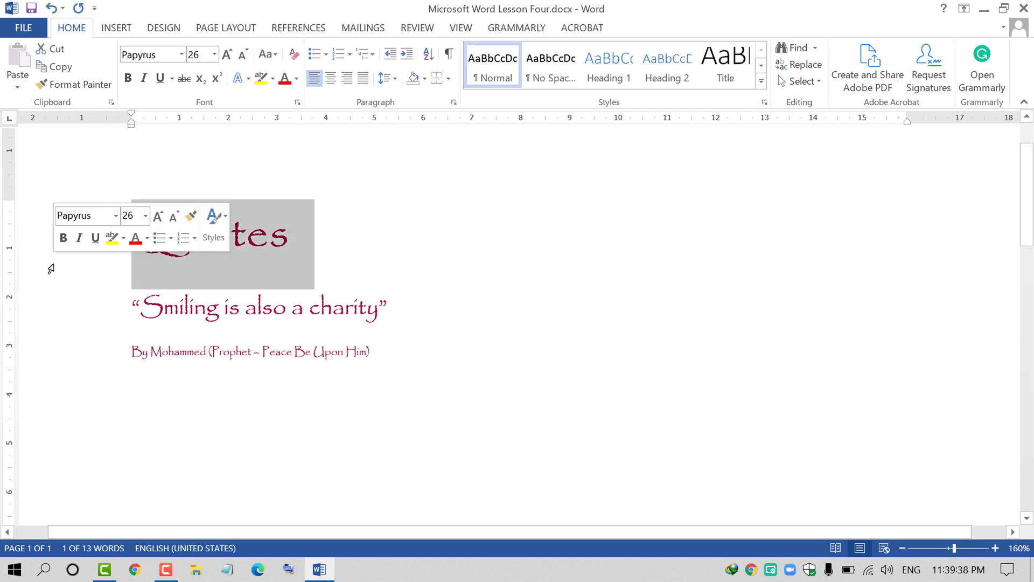
left_click(250, 81)
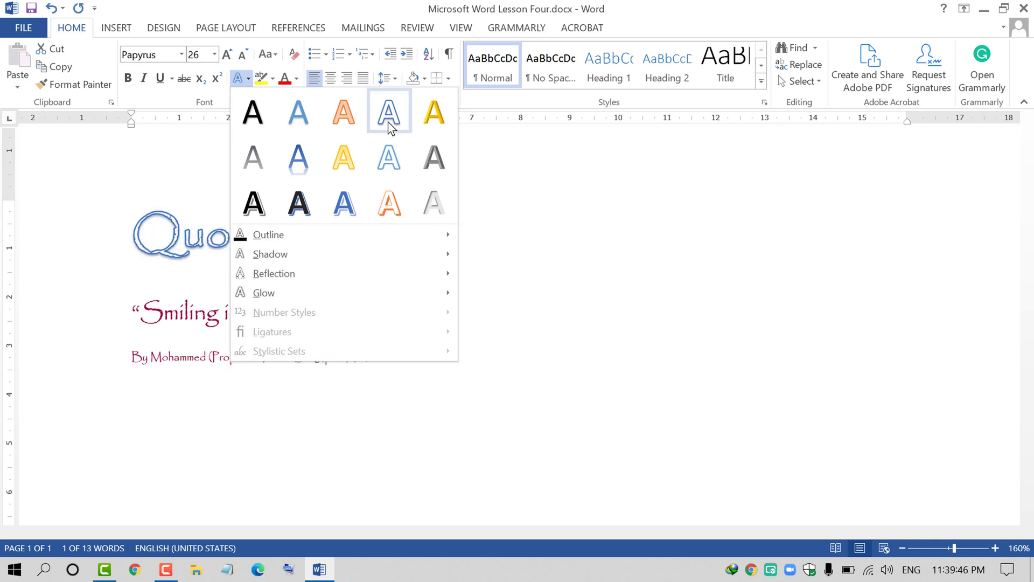
left_click(299, 203)
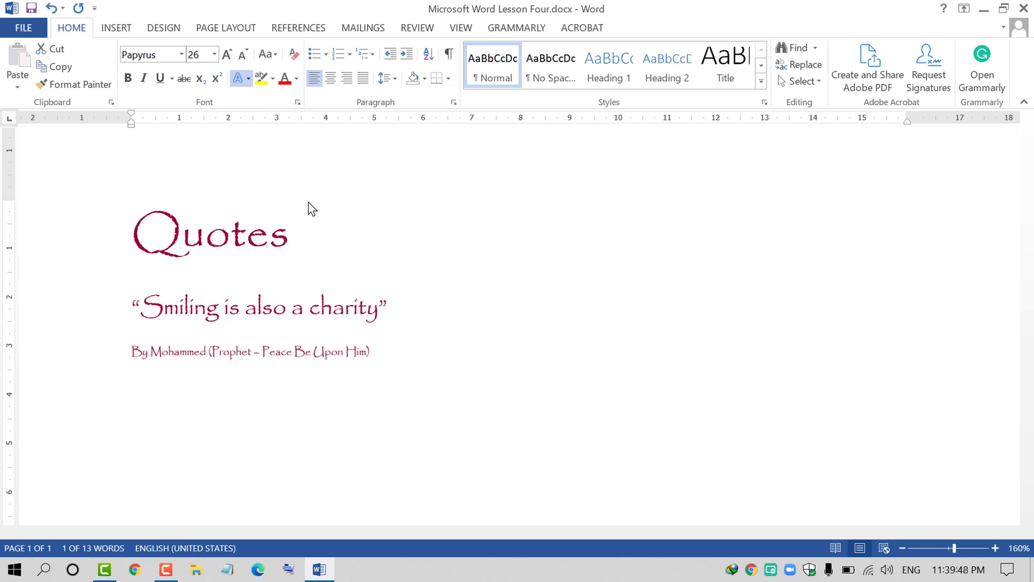
left_click(389, 310)
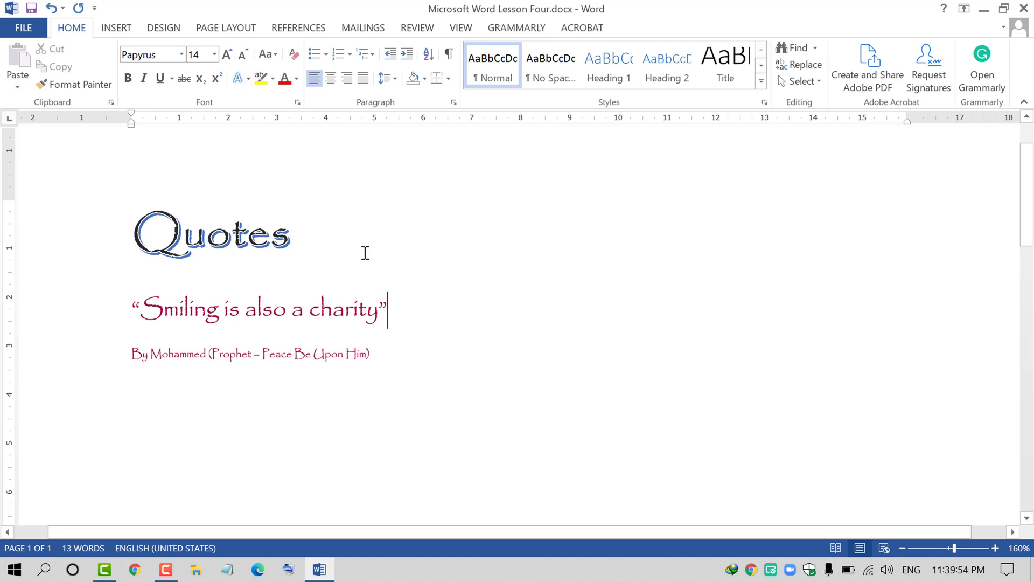
left_click(294, 234)
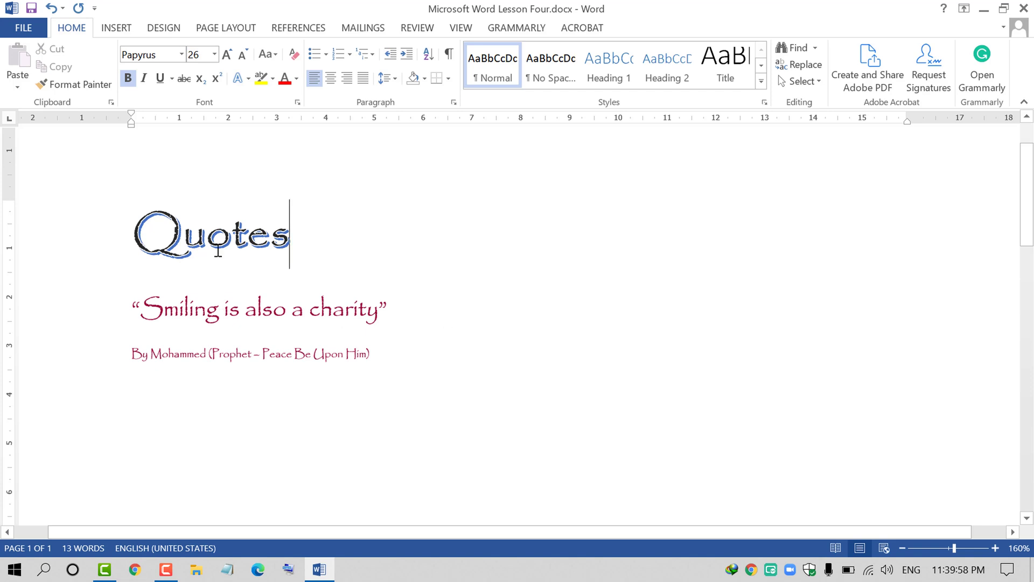
scroll(614, 309, "down", 1)
scroll(587, 326, "up", 1)
scroll(223, 333, "up", 1)
left_click(65, 253)
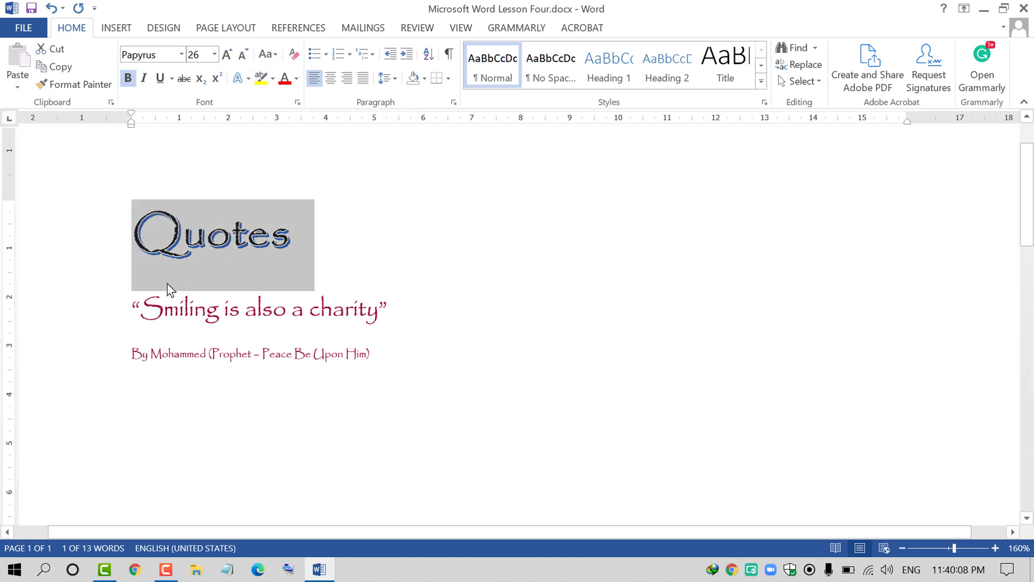
Highlight the "Smiling is also a charity" line in yellow.
left_click(107, 336)
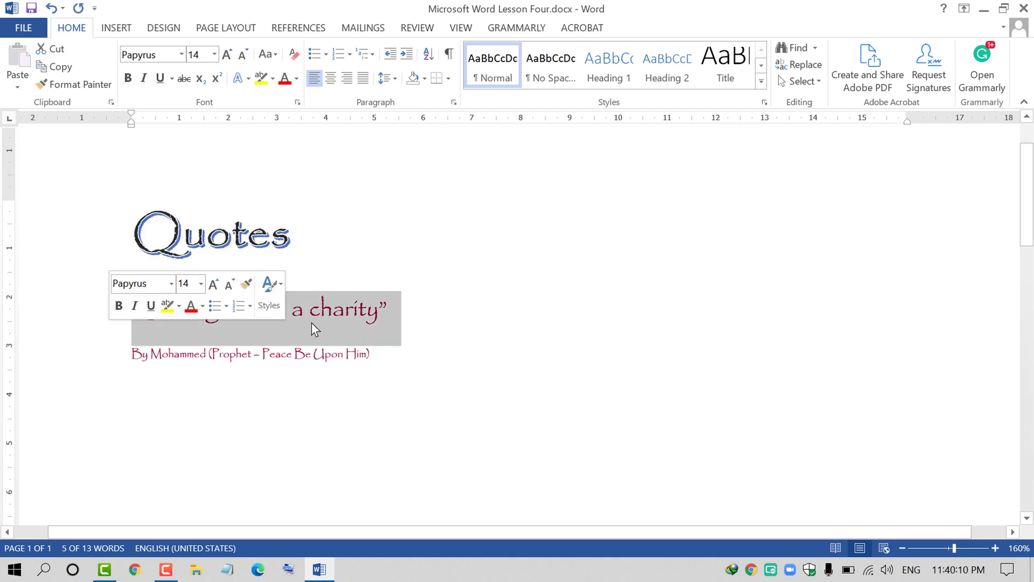
left_click(261, 80)
left_click(284, 334)
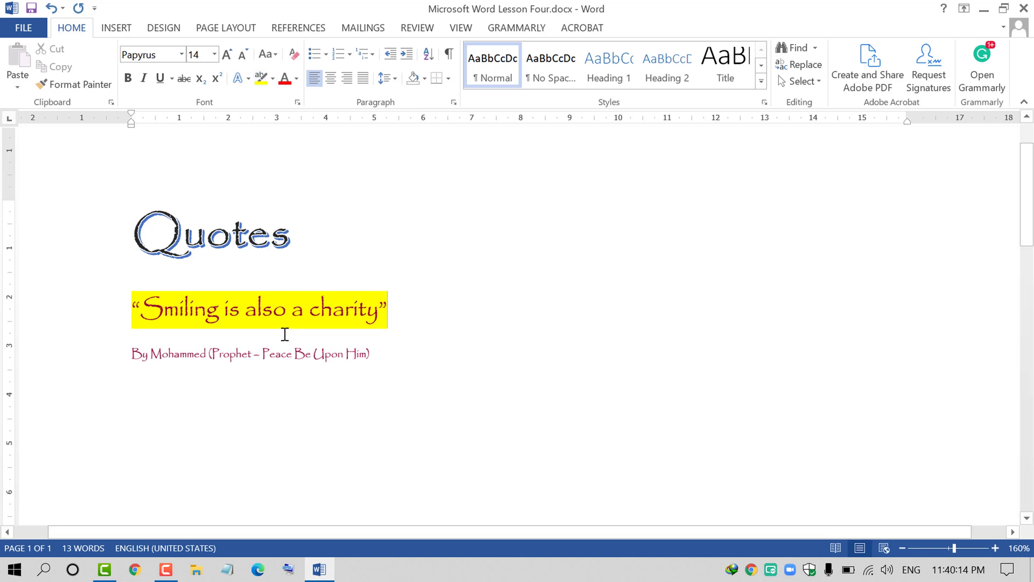
Change the text highlight of the "Smiling is also a charity" line to dark blue.
left_click(65, 322)
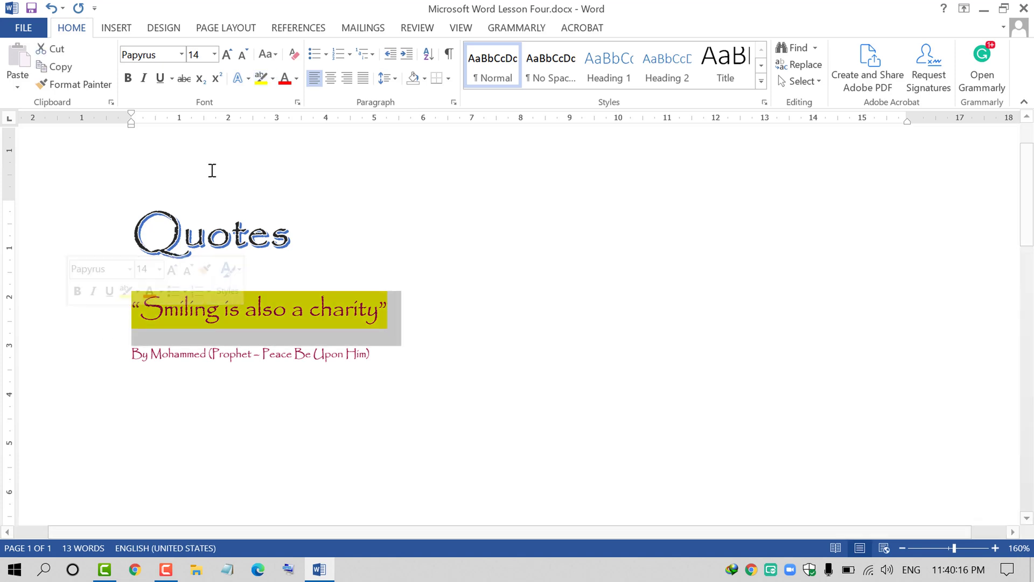
left_click(273, 79)
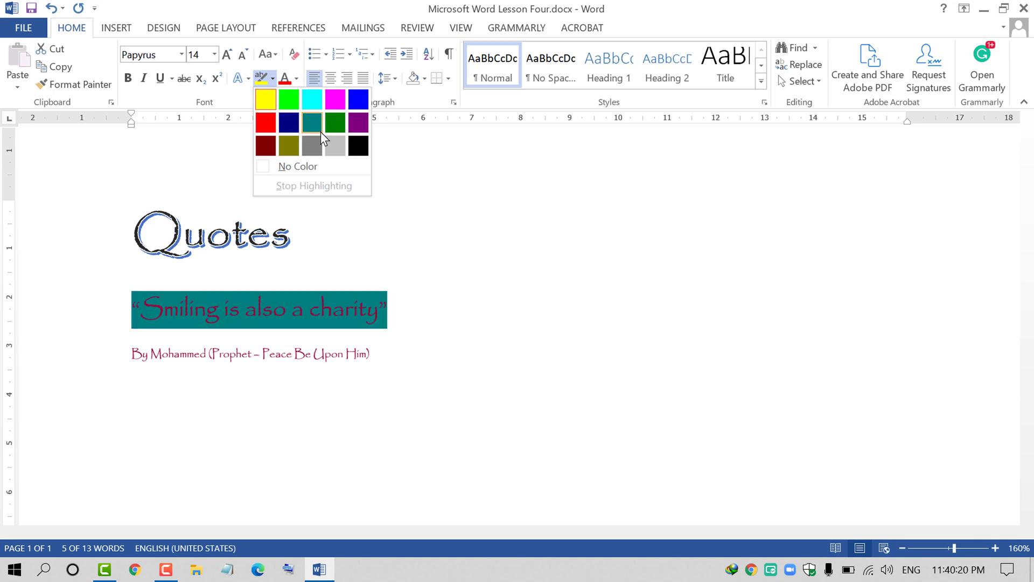
left_click(229, 310)
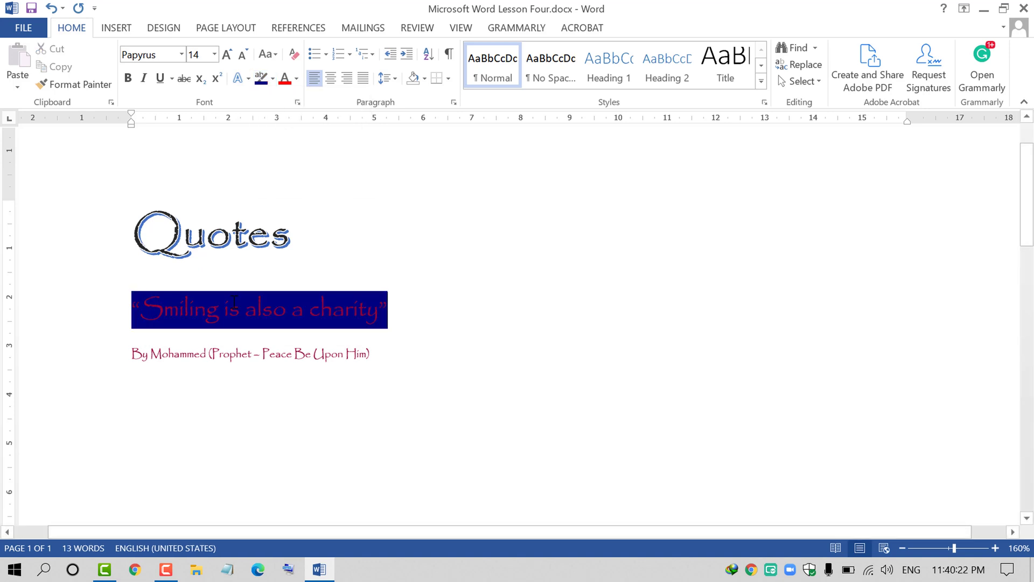
Set the font colour of the "Smiling is also a charity" line to a light orange theme colour.
left_click_drag(134, 309, 387, 299)
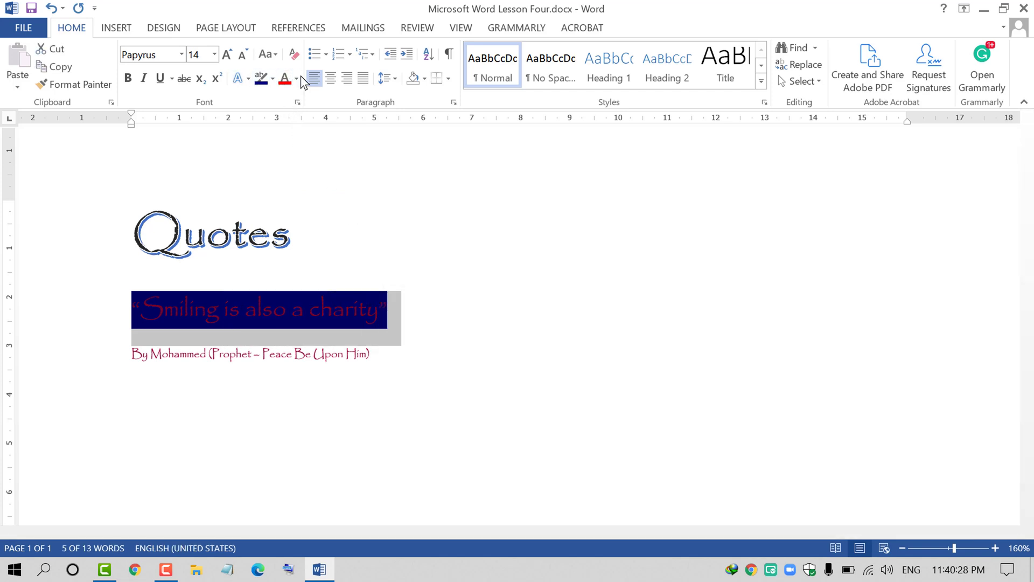
left_click(295, 79)
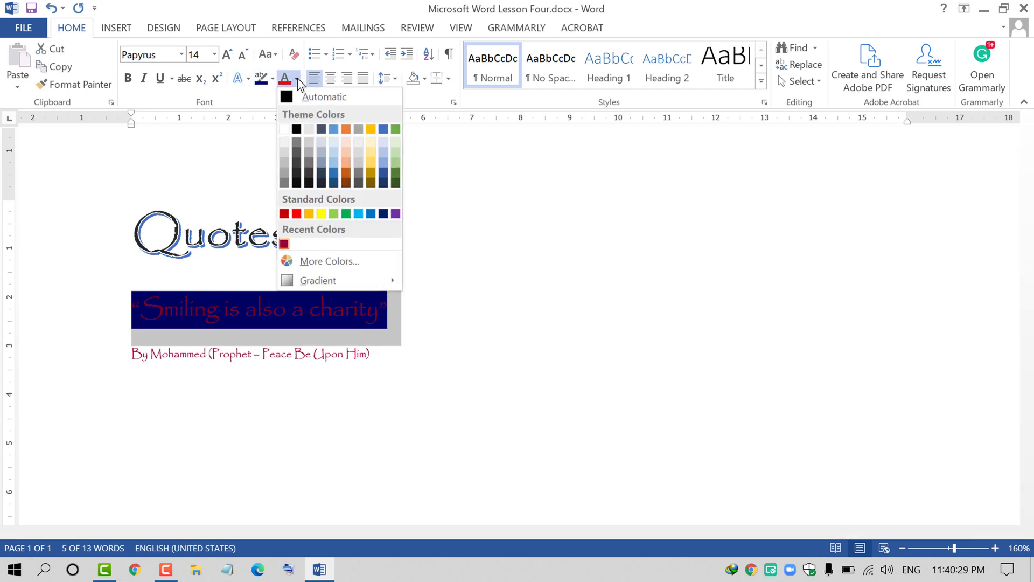
left_click(340, 156)
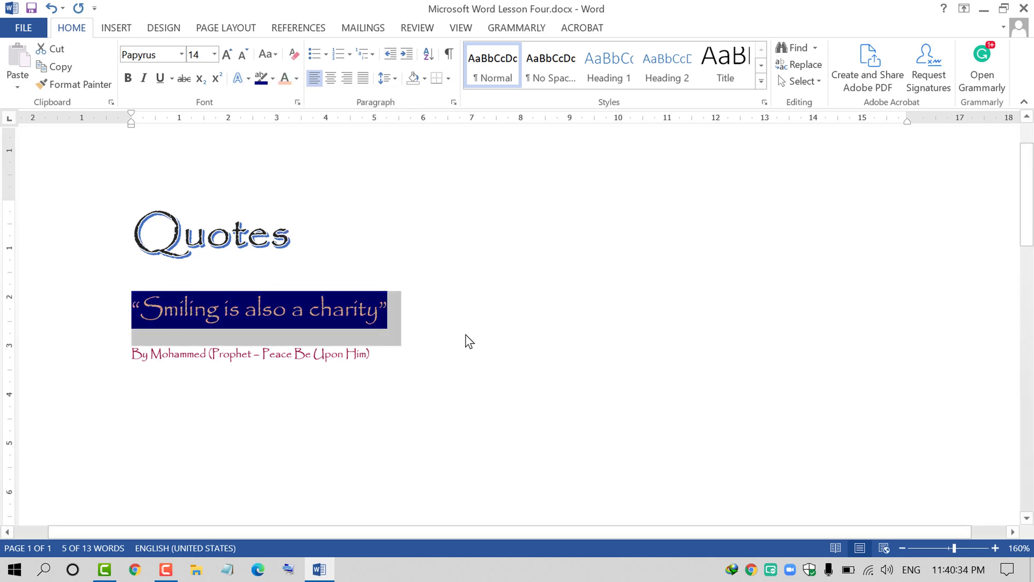
Remove the text highlight from the "Smiling is also a charity" line.
left_click(317, 316)
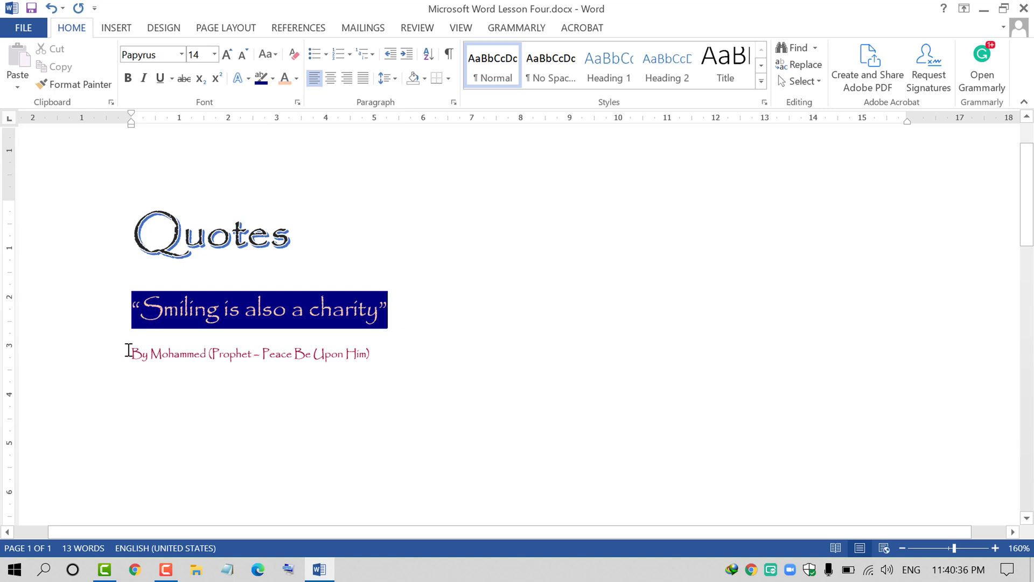
left_click(54, 317)
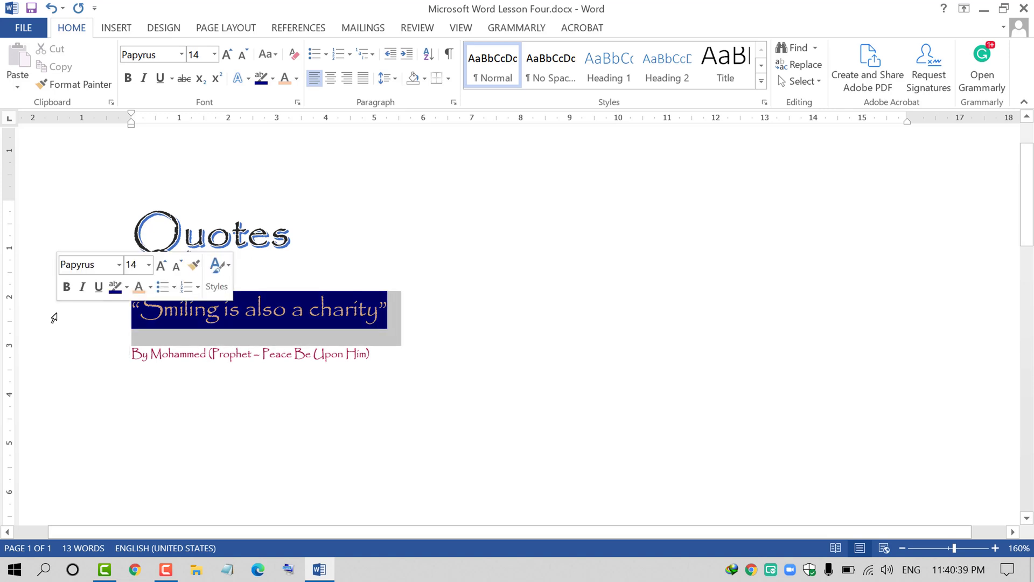
left_click(274, 80)
left_click(312, 167)
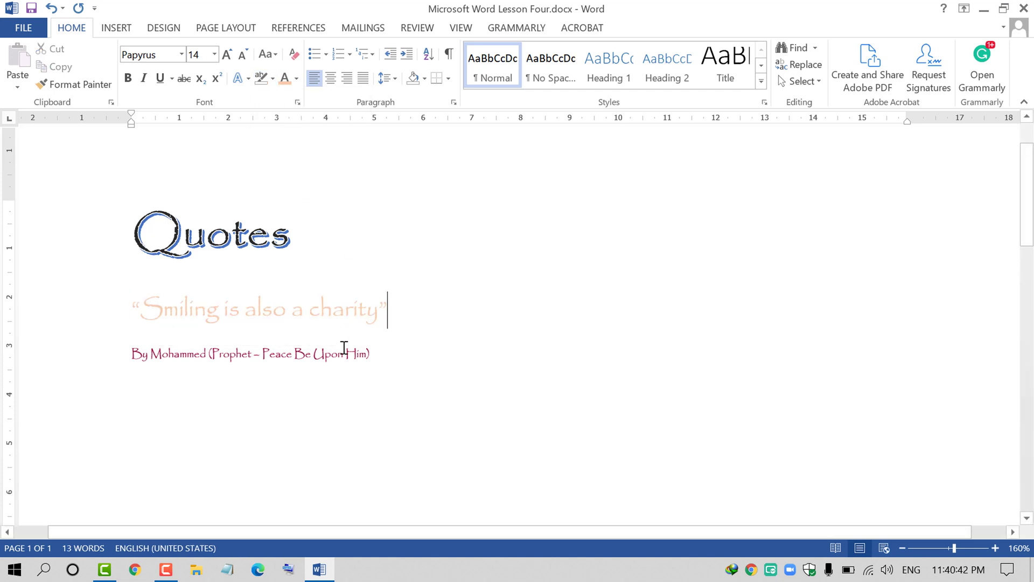
left_click(344, 350)
Set the font colour of the "Smiling is also a charity" line to Automatic.
left_click(168, 302)
left_click(88, 316)
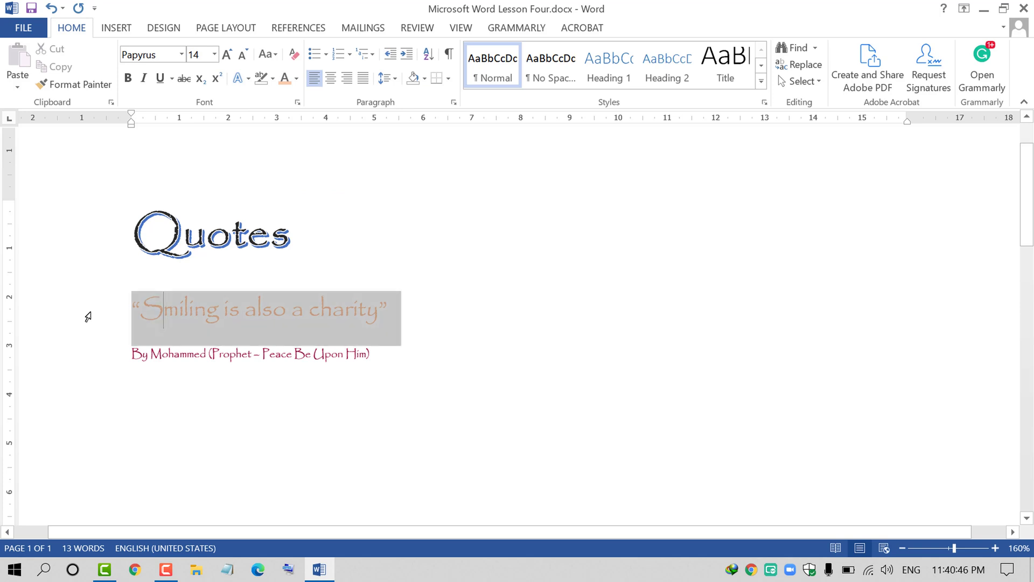
left_click(298, 78)
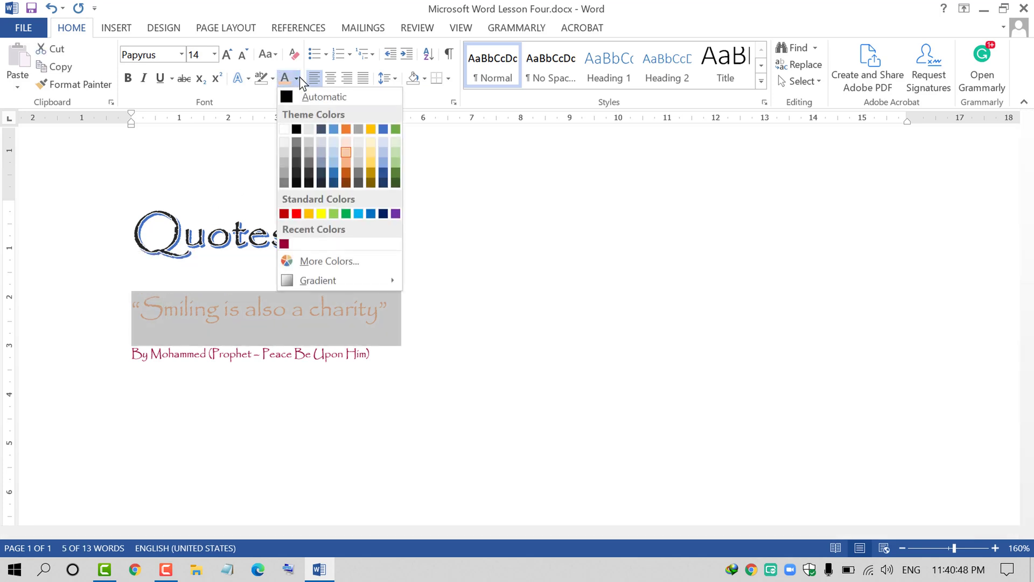
left_click(320, 100)
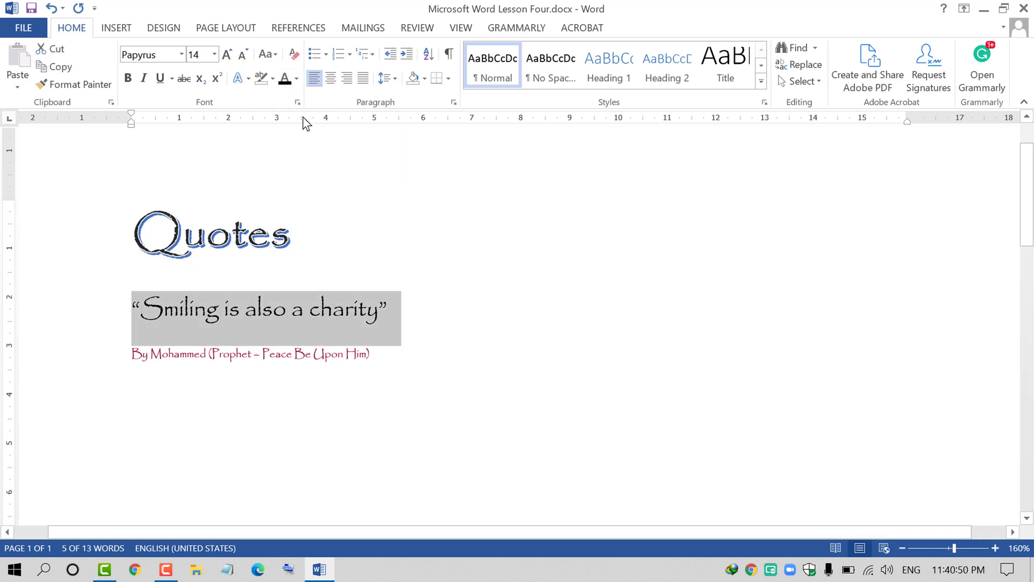
left_click(273, 78)
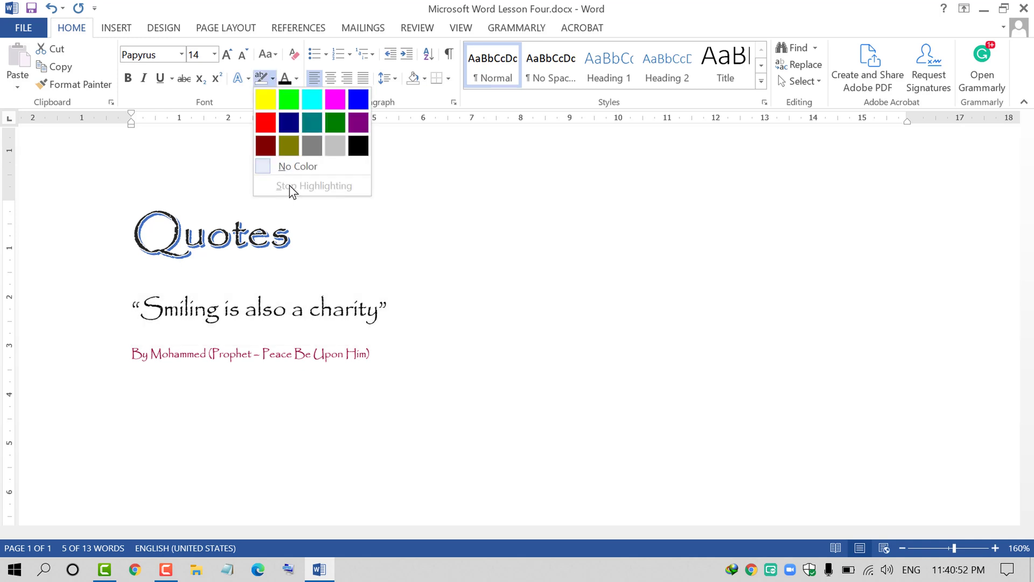
left_click(248, 79)
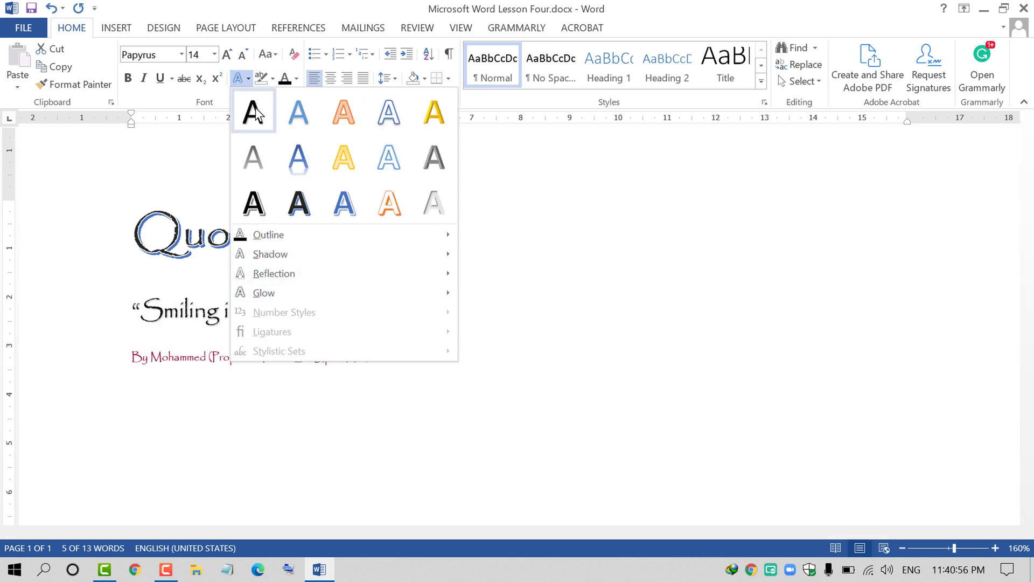
left_click(683, 330)
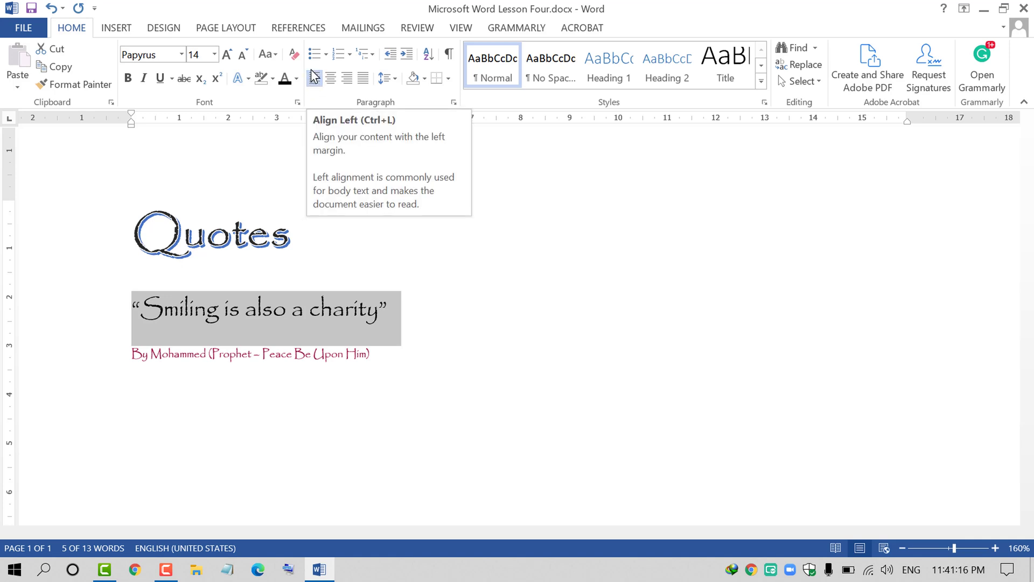
Centre the "Quotes" title, the quote line and the attribution line on the page.
left_click(239, 327)
left_click_drag(104, 224, 138, 335)
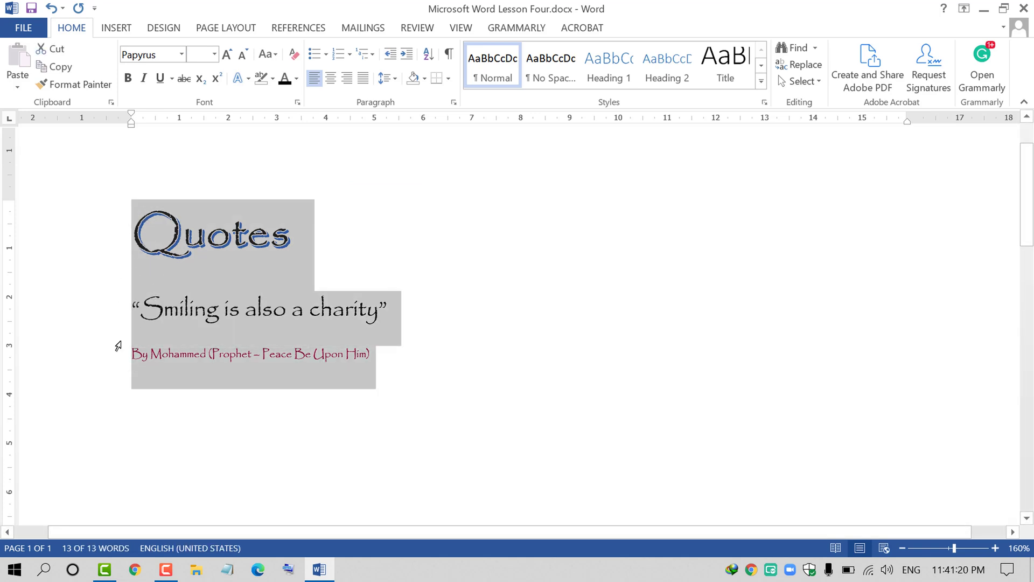
left_click(314, 81)
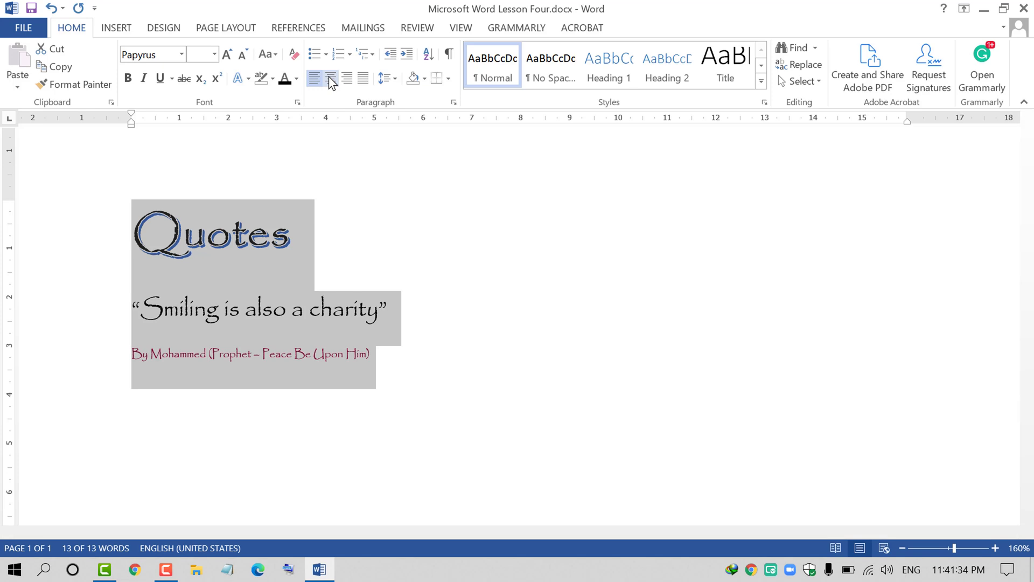
left_click(330, 80)
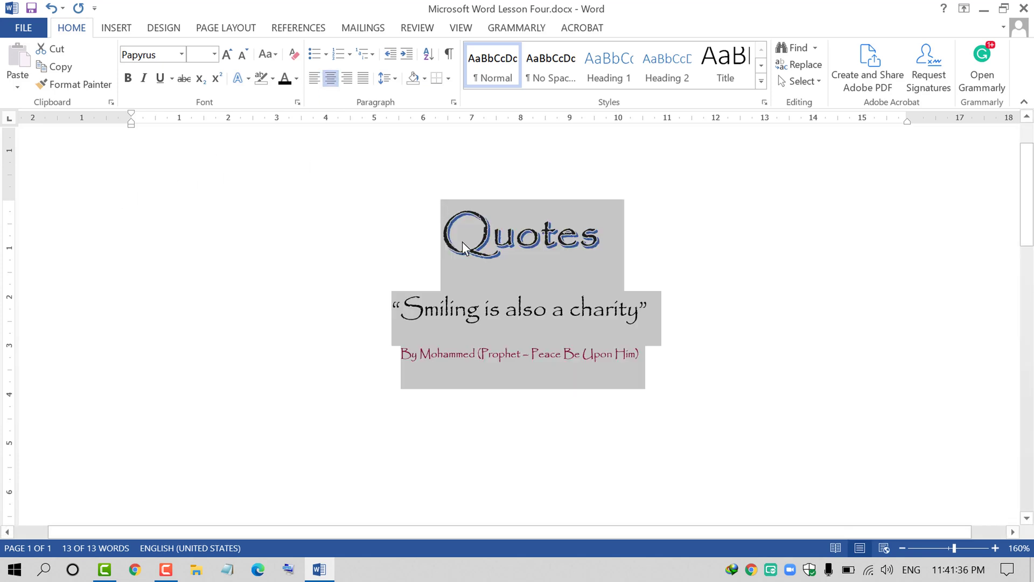
left_click(651, 318)
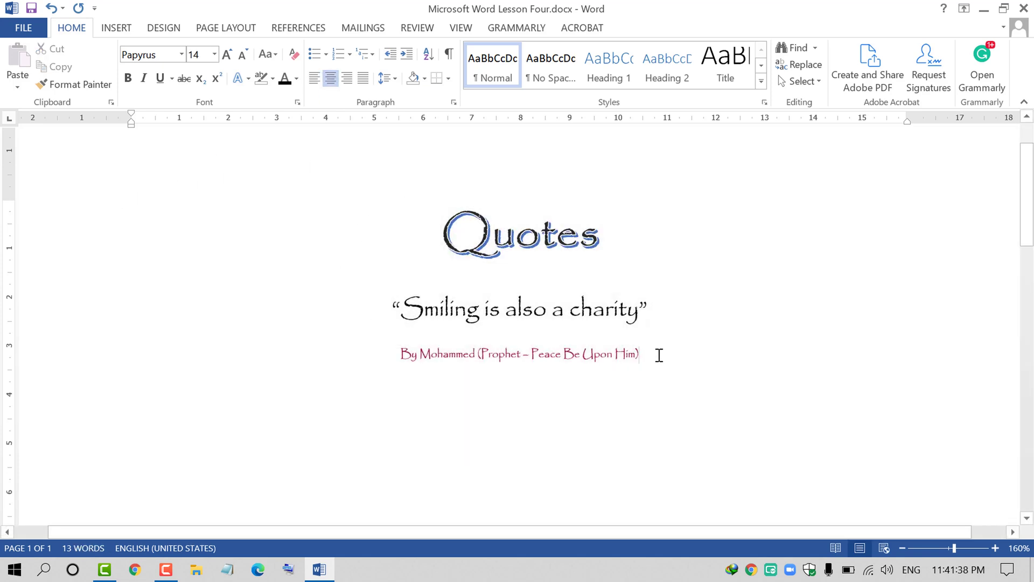
Add a line reading "Centre" below the attribution line.
key("ctrl+End")
type("CE")
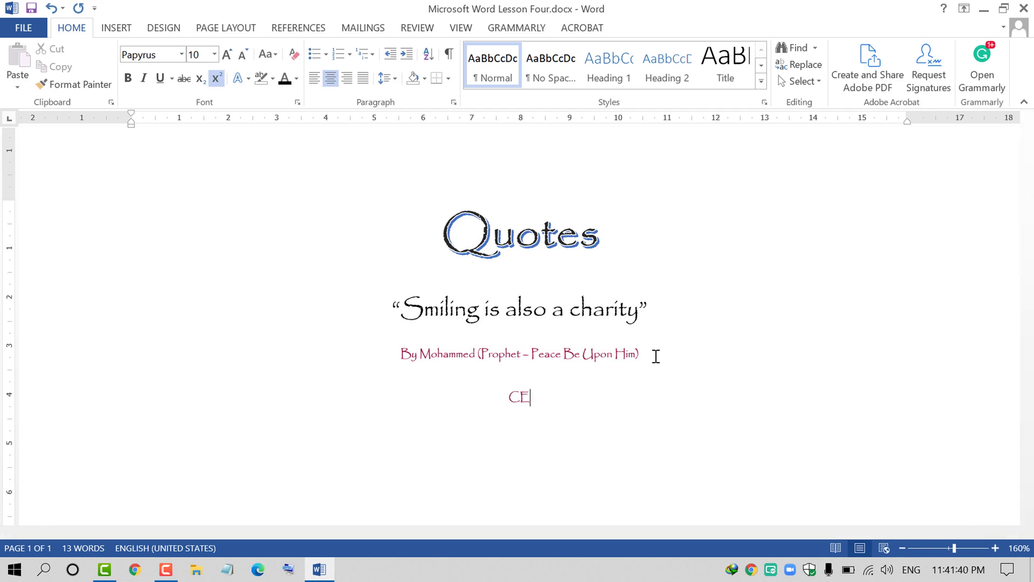
type("ntre")
key("Return")
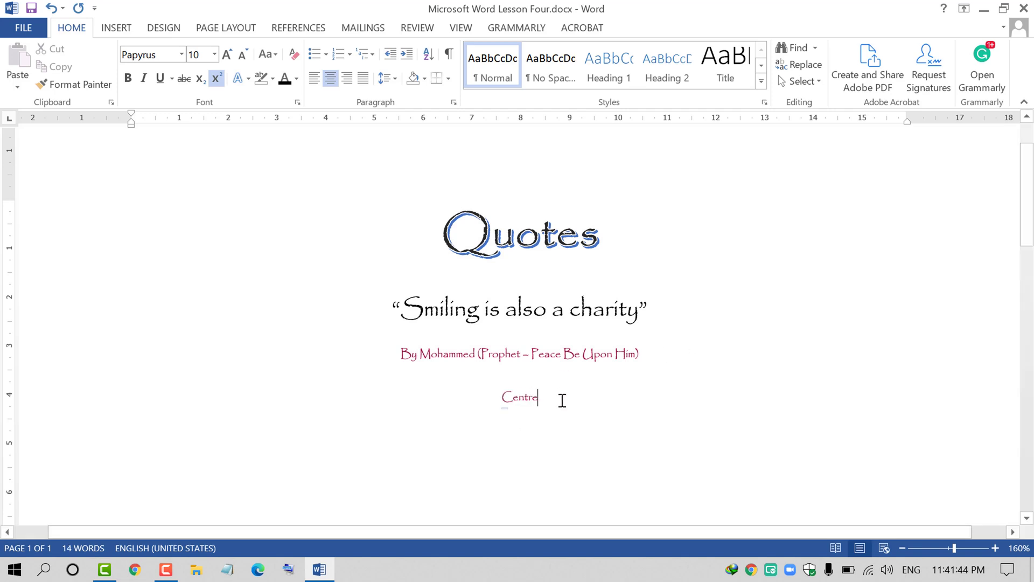
Align all four lines, from the "Quotes" title to "Centre", to the right margin.
left_click_drag(560, 397, 453, 261)
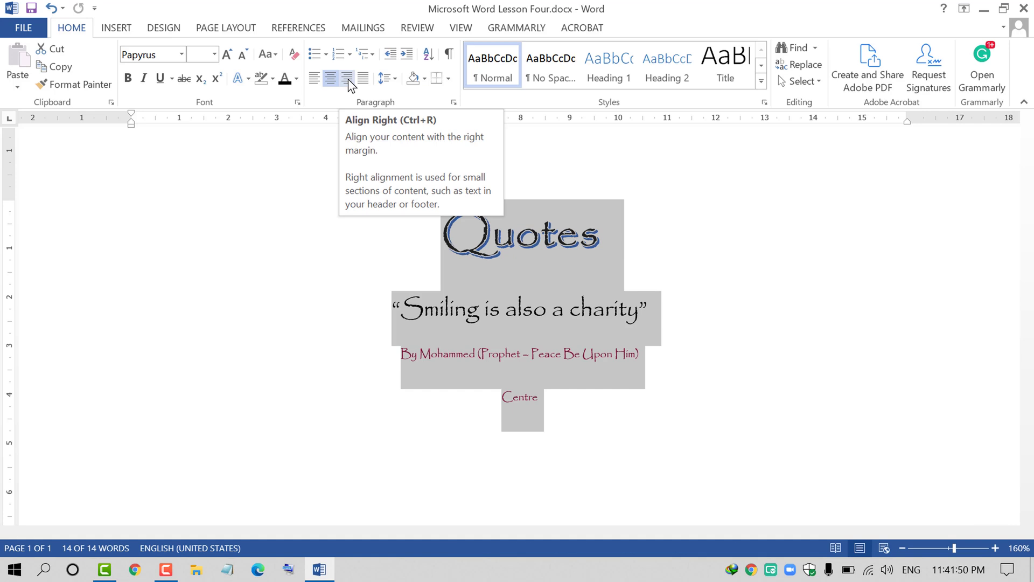
left_click(348, 80)
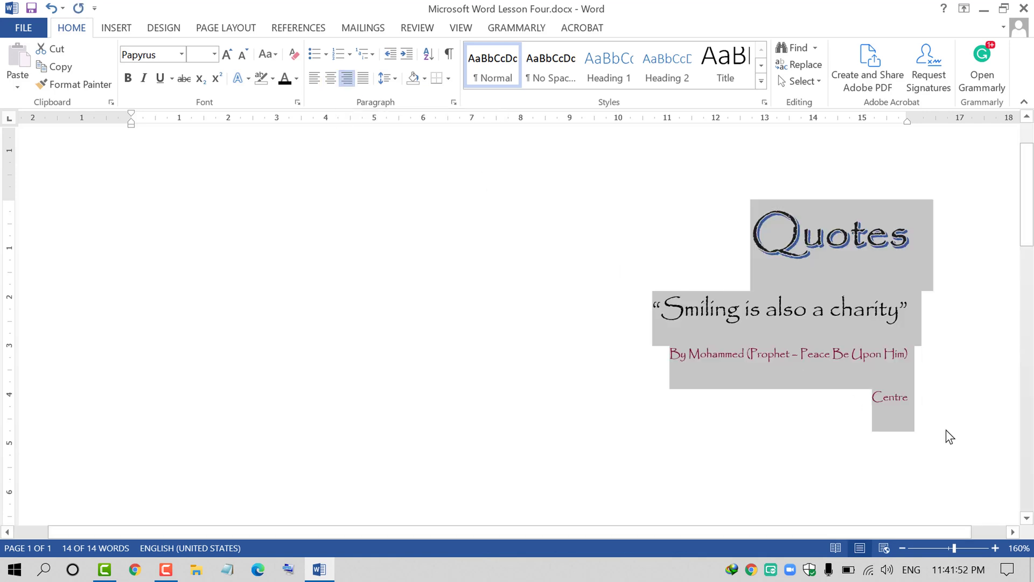
left_click(970, 429)
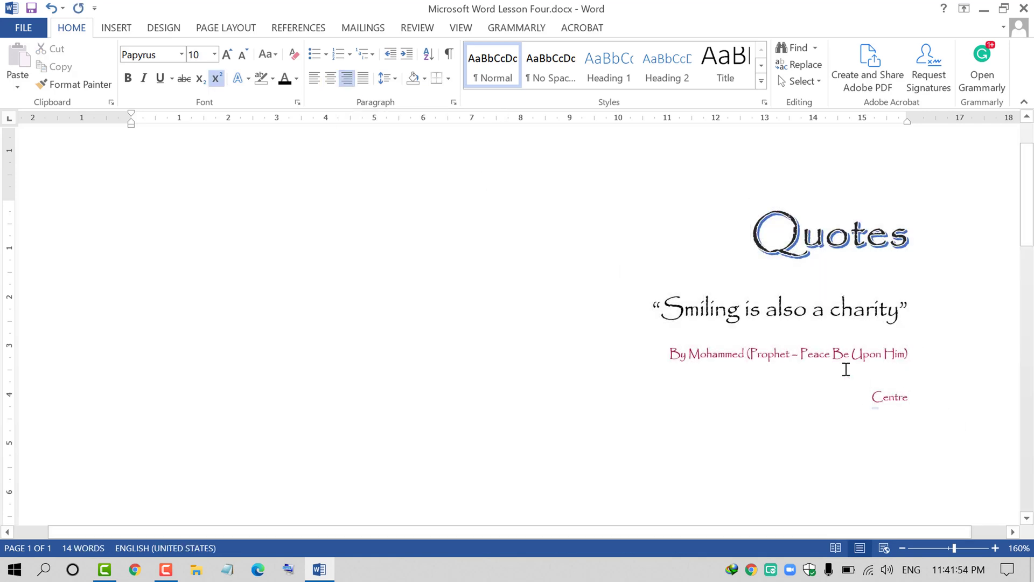
Justify all the text from the "Quotes" title to the "Centre" line.
left_click(725, 265, "shift")
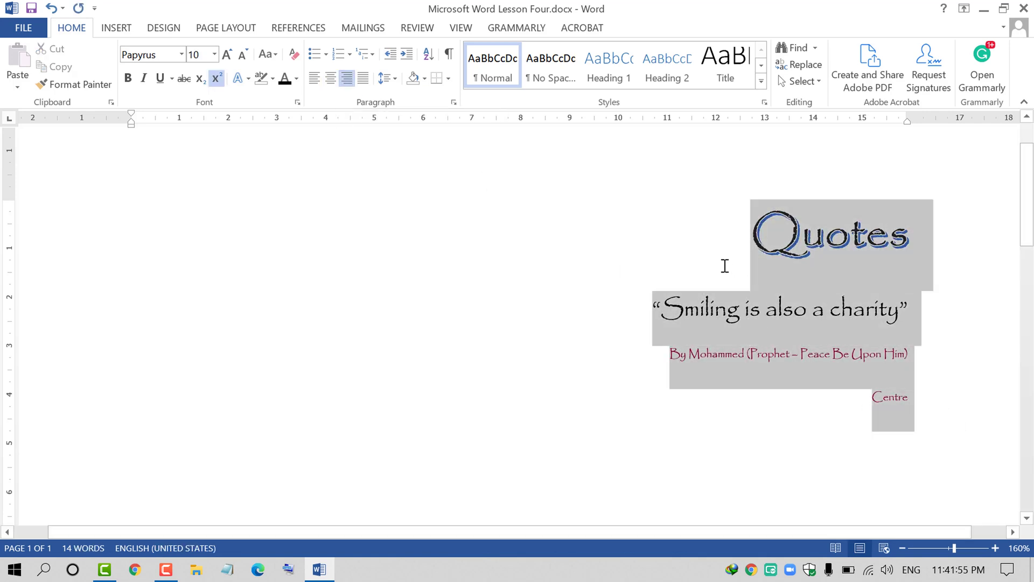
left_click(365, 81)
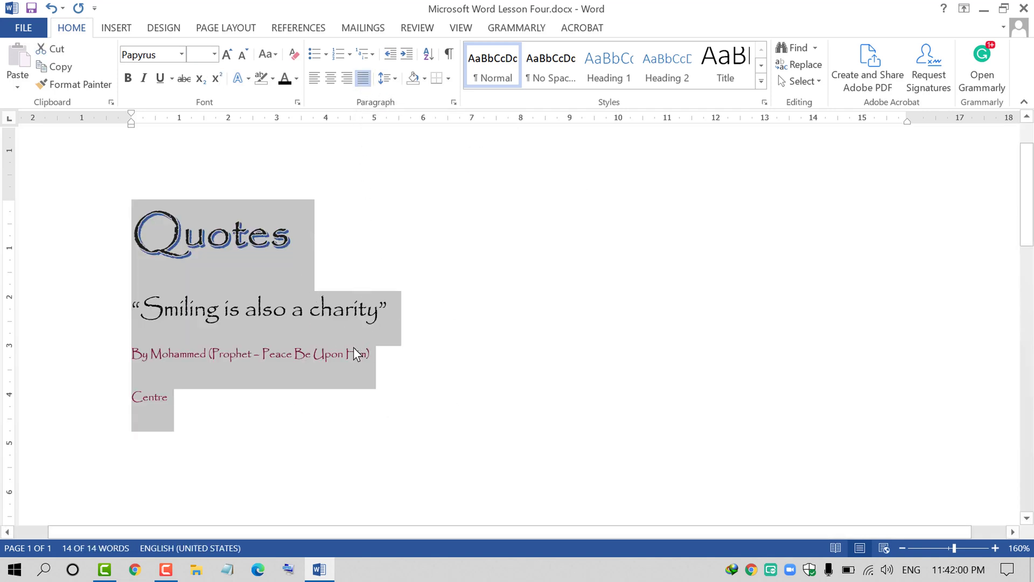
left_click(367, 81)
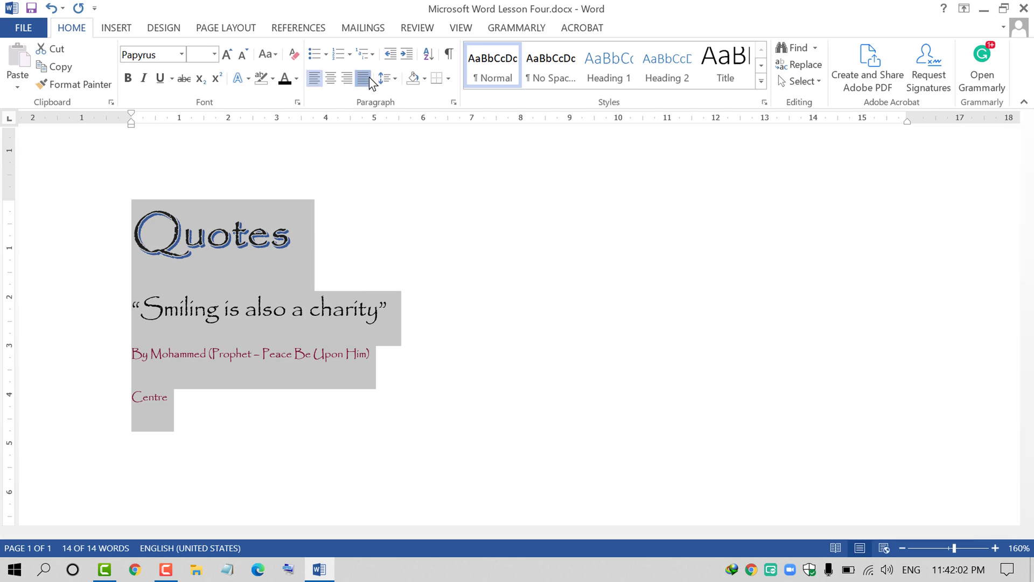
left_click(425, 377)
scroll(425, 377, "down", 1)
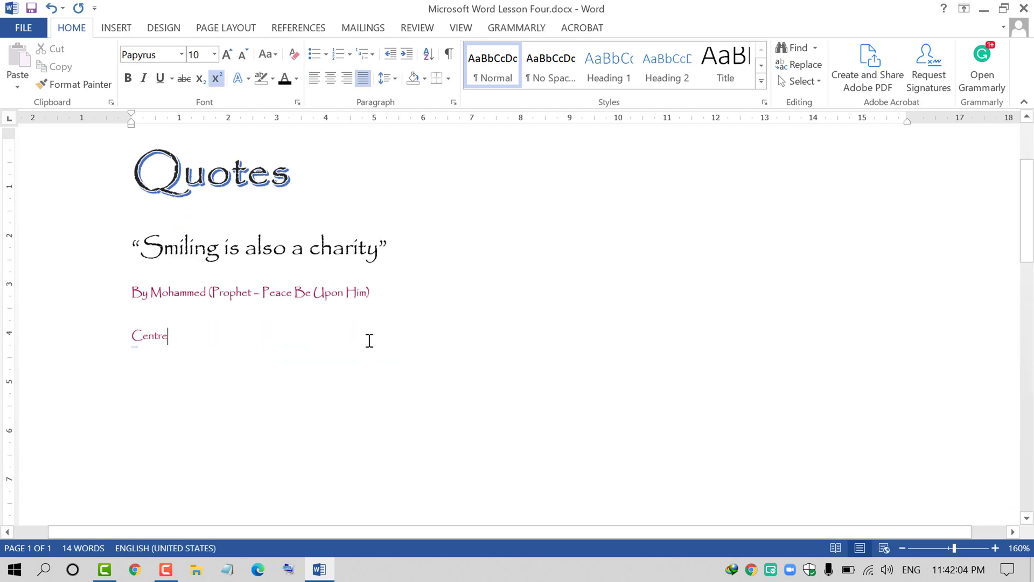
Copy the four-sentence paragraph and delete the four separate "Here we are learning Lesson No 4." lines below it.
double_click(104, 254)
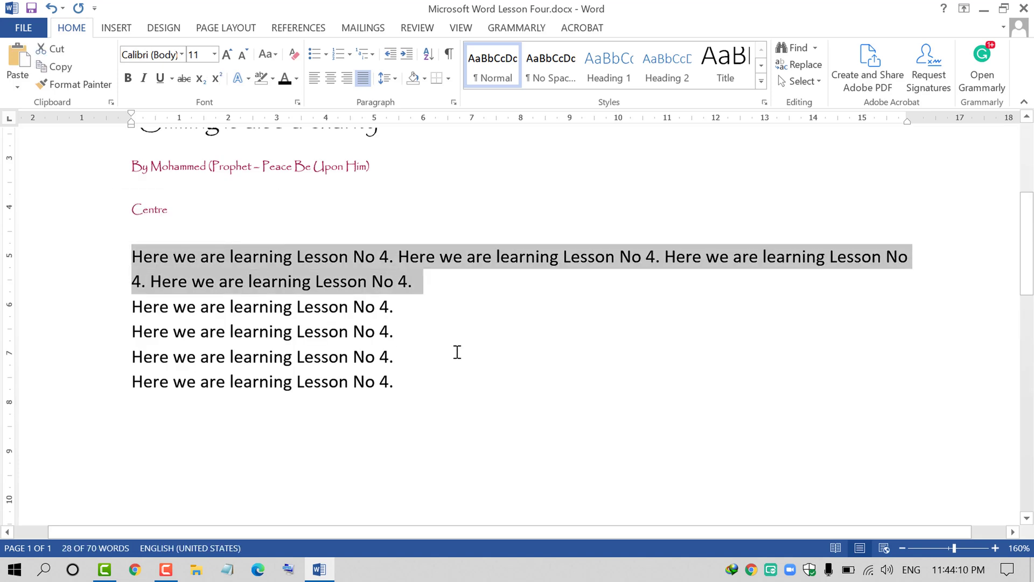
left_click(436, 331)
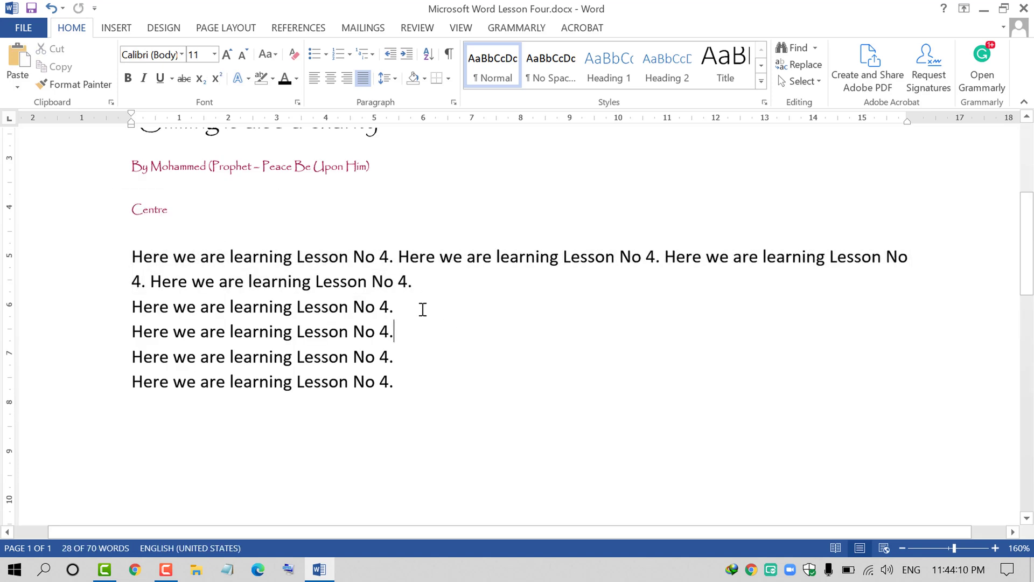
left_click_drag(100, 312, 197, 490)
key("ctrl+c")
key("BackSpace")
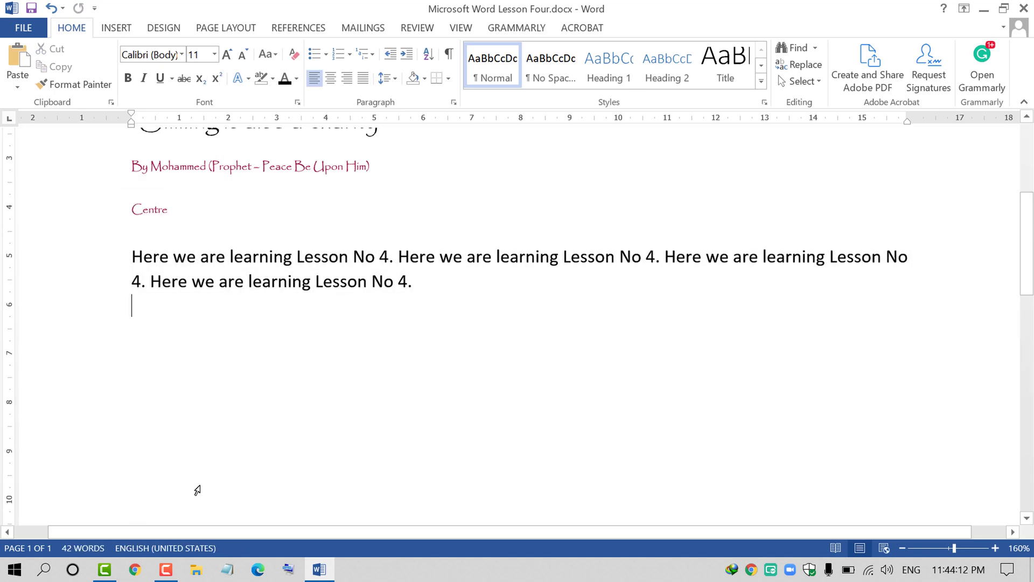
Extend the "Here we are learning Lesson No 4." paragraph by pasting its four sentences three more times.
key("ctrl+v")
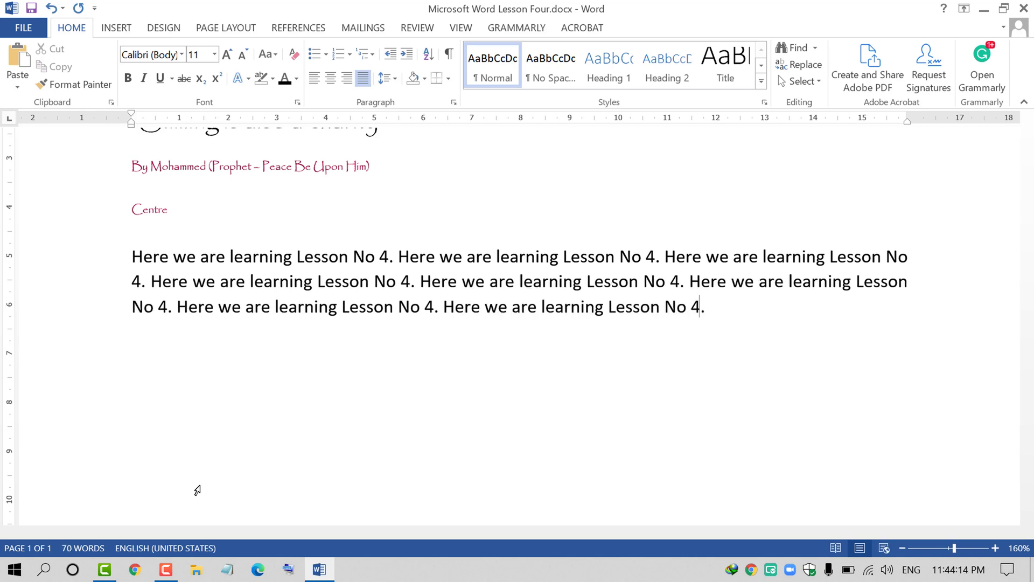
key("ctrl+v")
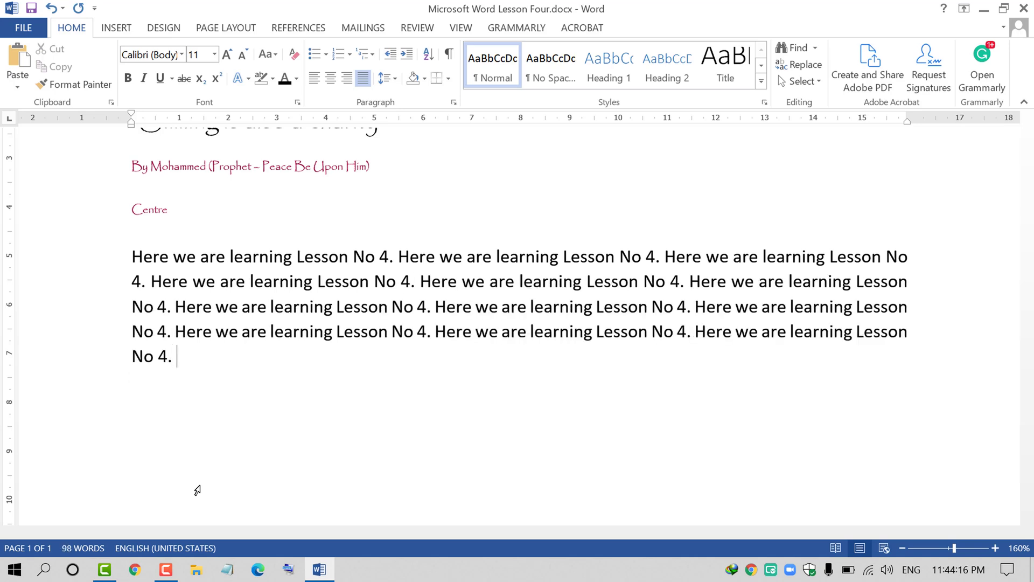
key("ctrl+v")
left_click_drag(439, 381, 97, 261)
left_click(434, 382)
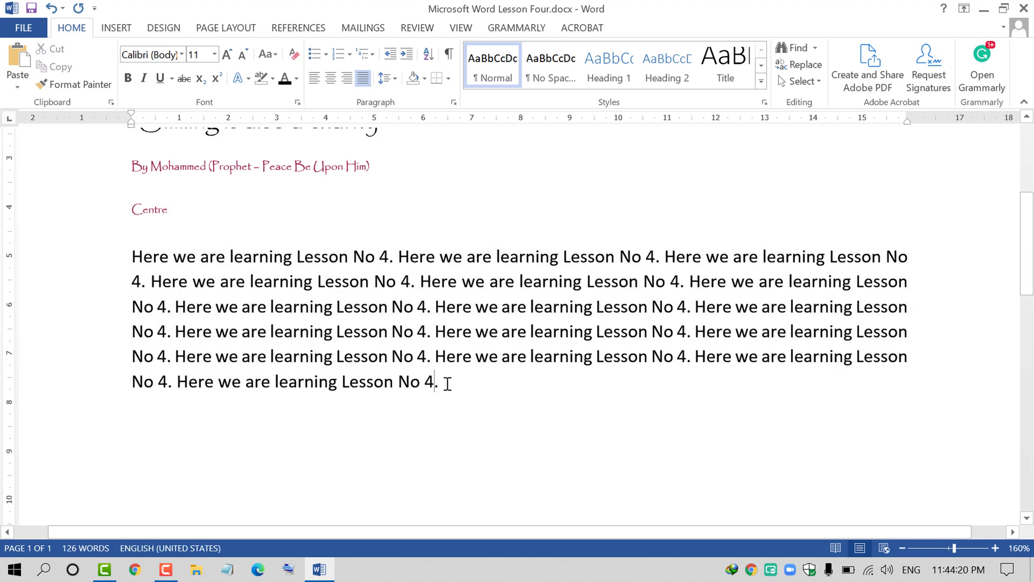
scroll(700, 377, "up", 1)
left_click(921, 381)
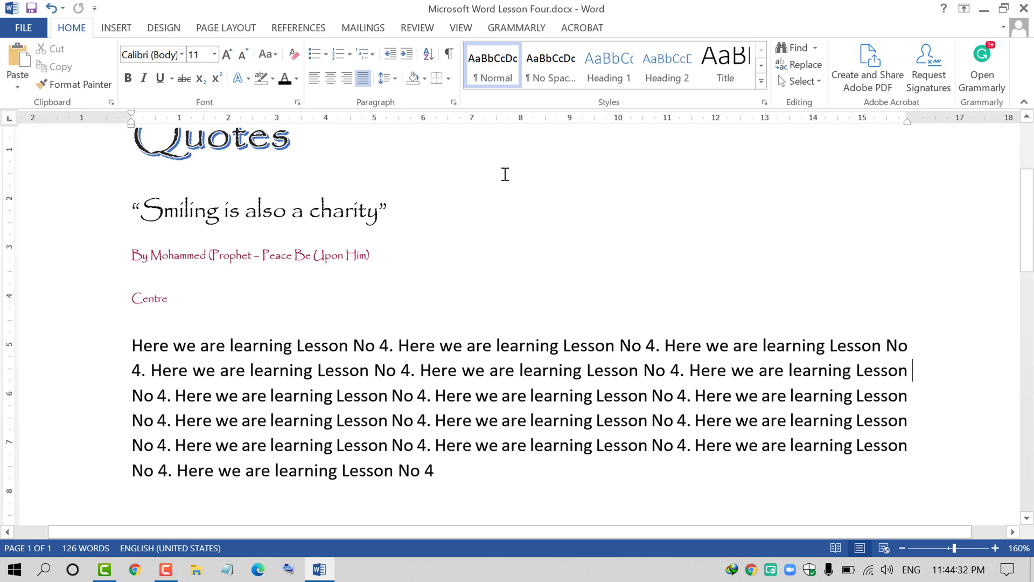
Align the "Here we are learning Lesson No 4." paragraph to the right margin and change it to centred.
left_click(451, 471)
triple_click(151, 342)
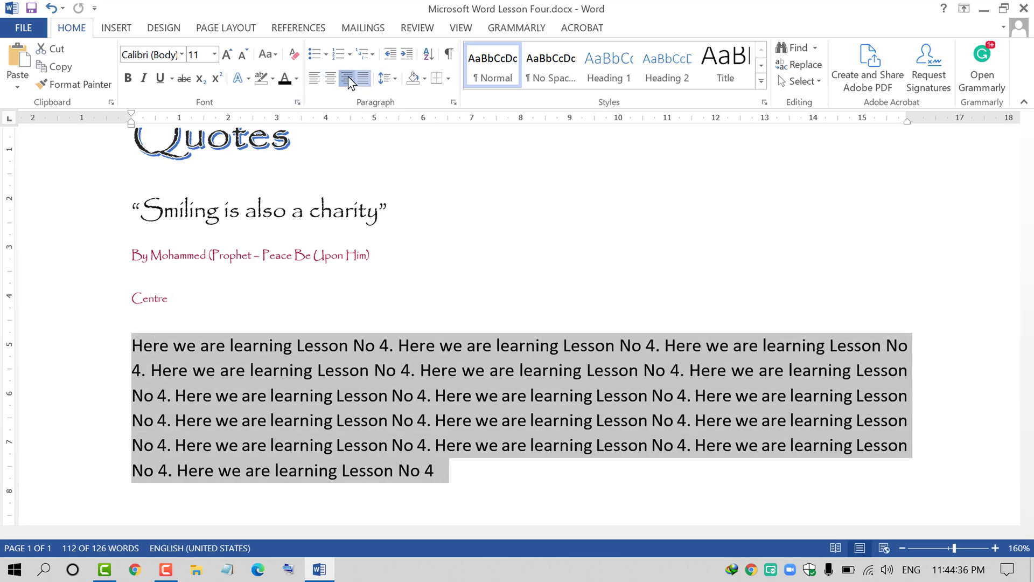
left_click(348, 77)
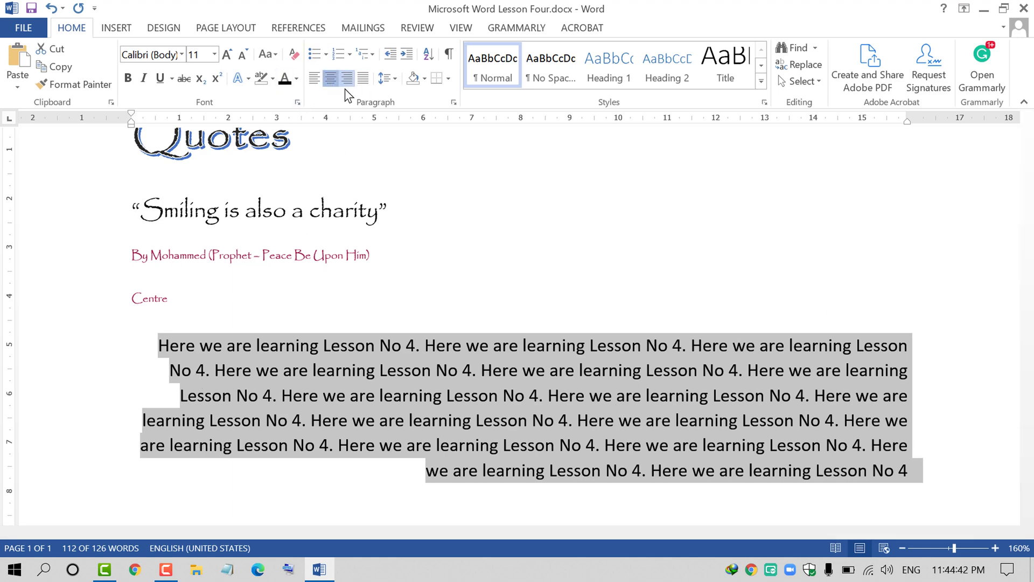
left_click(331, 78)
left_click(705, 452)
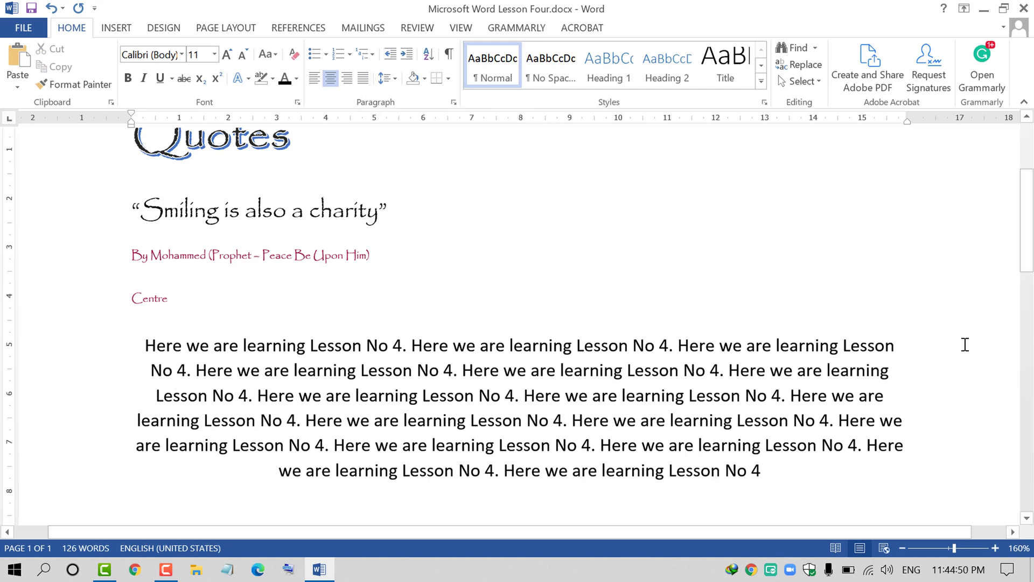
Justify the "Here we are learning Lesson No 4." paragraph between both margins.
left_click_drag(768, 471, 213, 271)
left_click(363, 79)
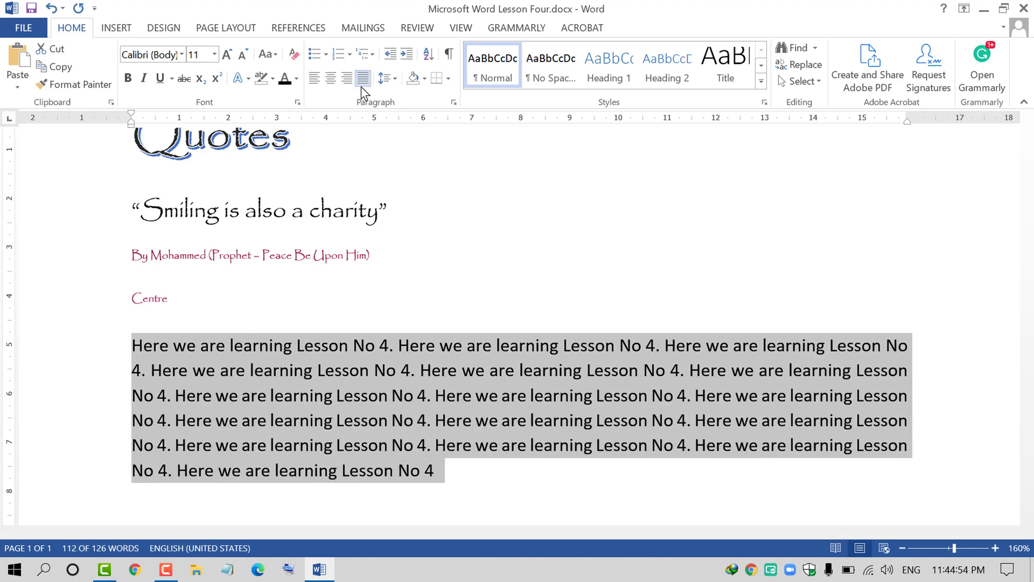
left_click(412, 467)
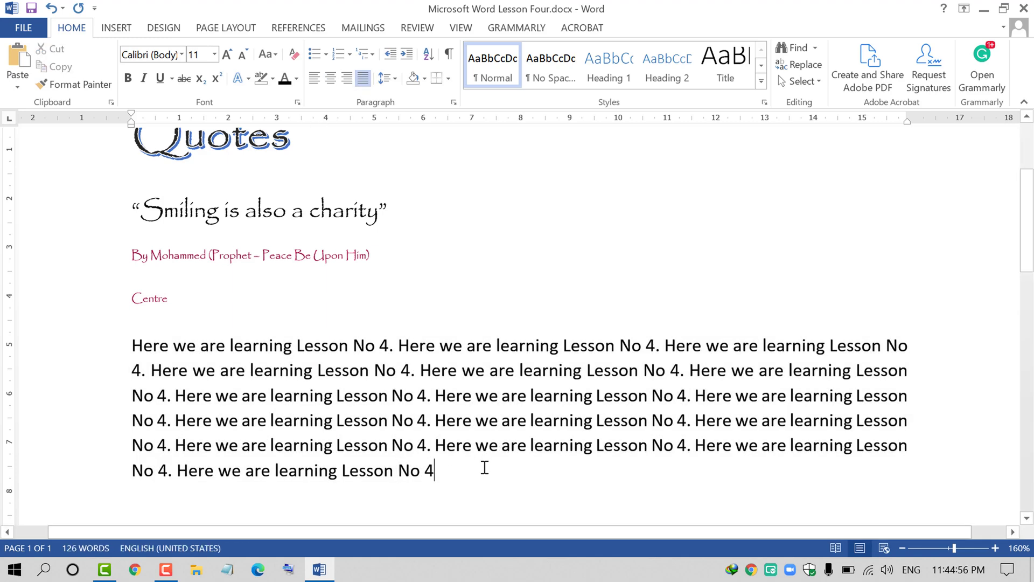
Delete the whole "Here we are learning Lesson No 4." paragraph below the "Centre" line.
left_click_drag(485, 467, 90, 343)
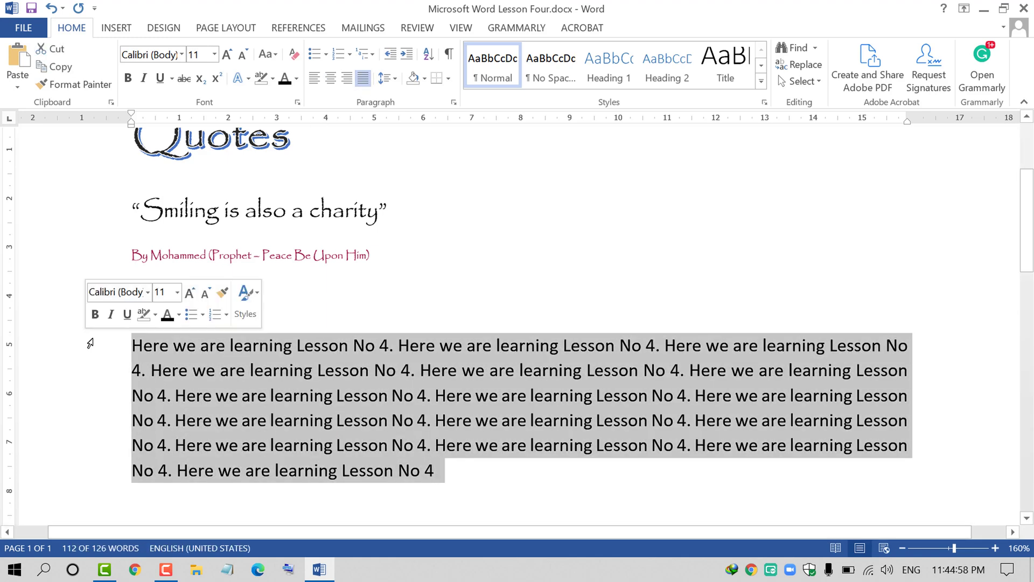
key("BackSpace")
key("BackSpace")
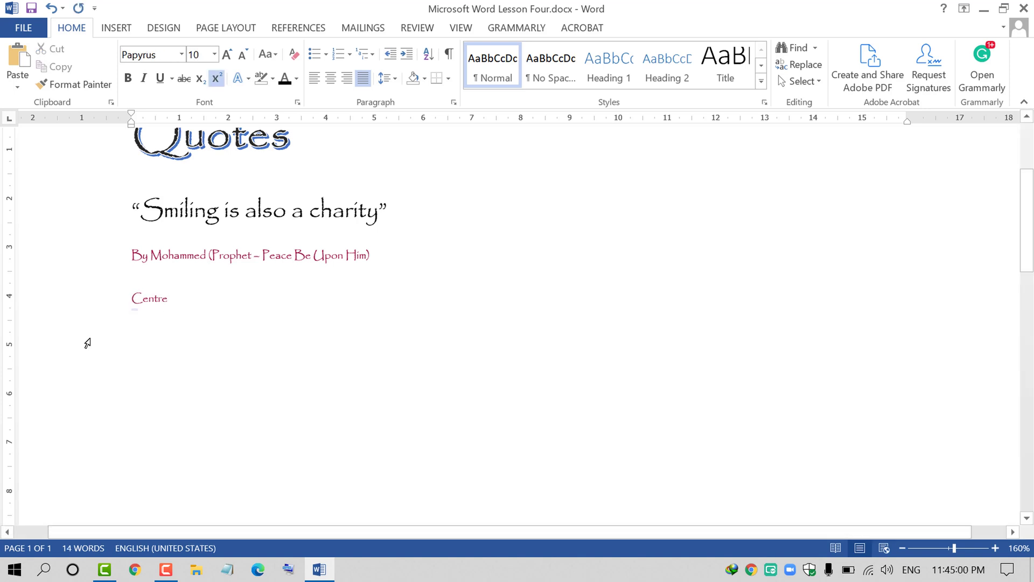